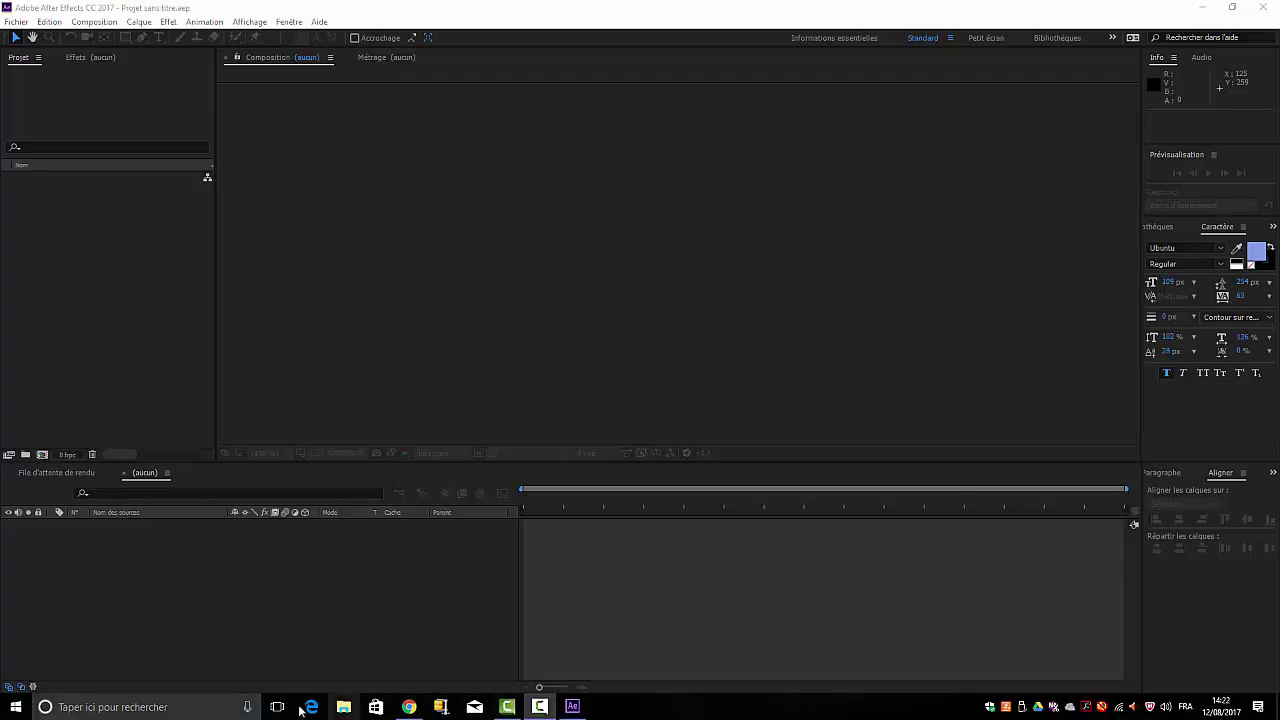
# - Switch to Chrome and look through the Google results for "model c4d gratuit" for sites offering free Cinema 4D models
pyautogui.click(410, 707)
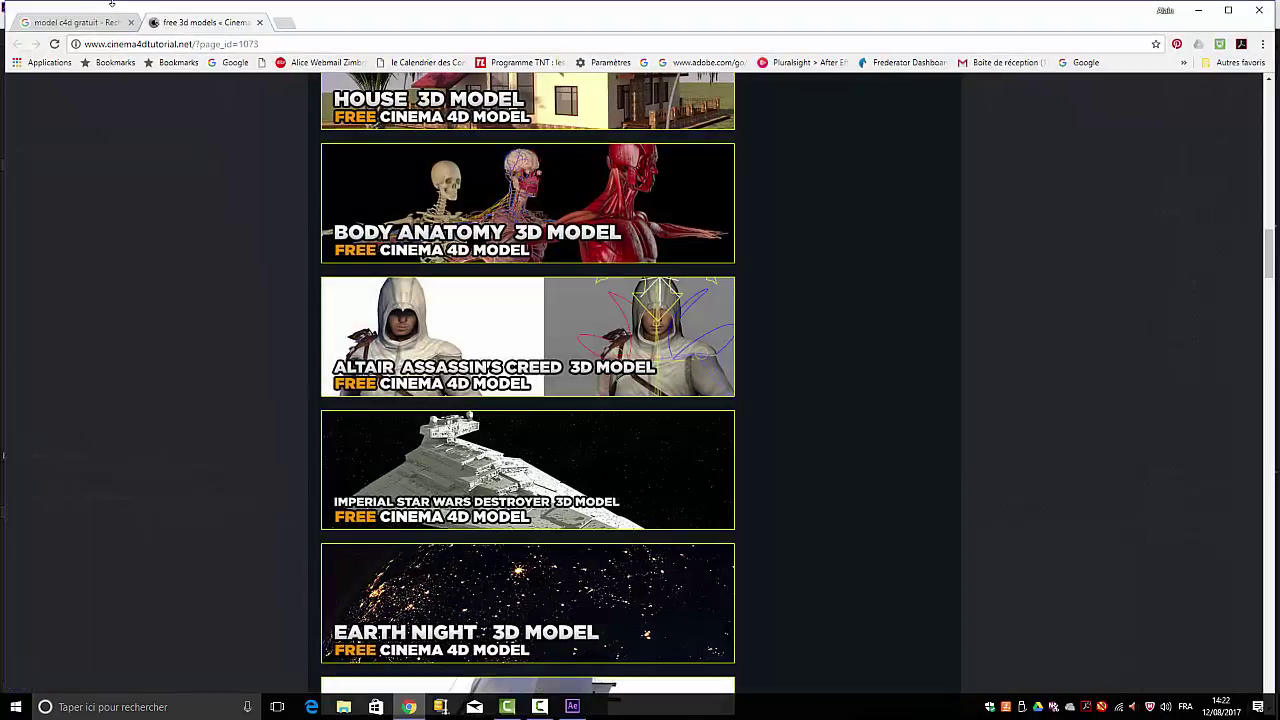
pyautogui.click(50, 24)
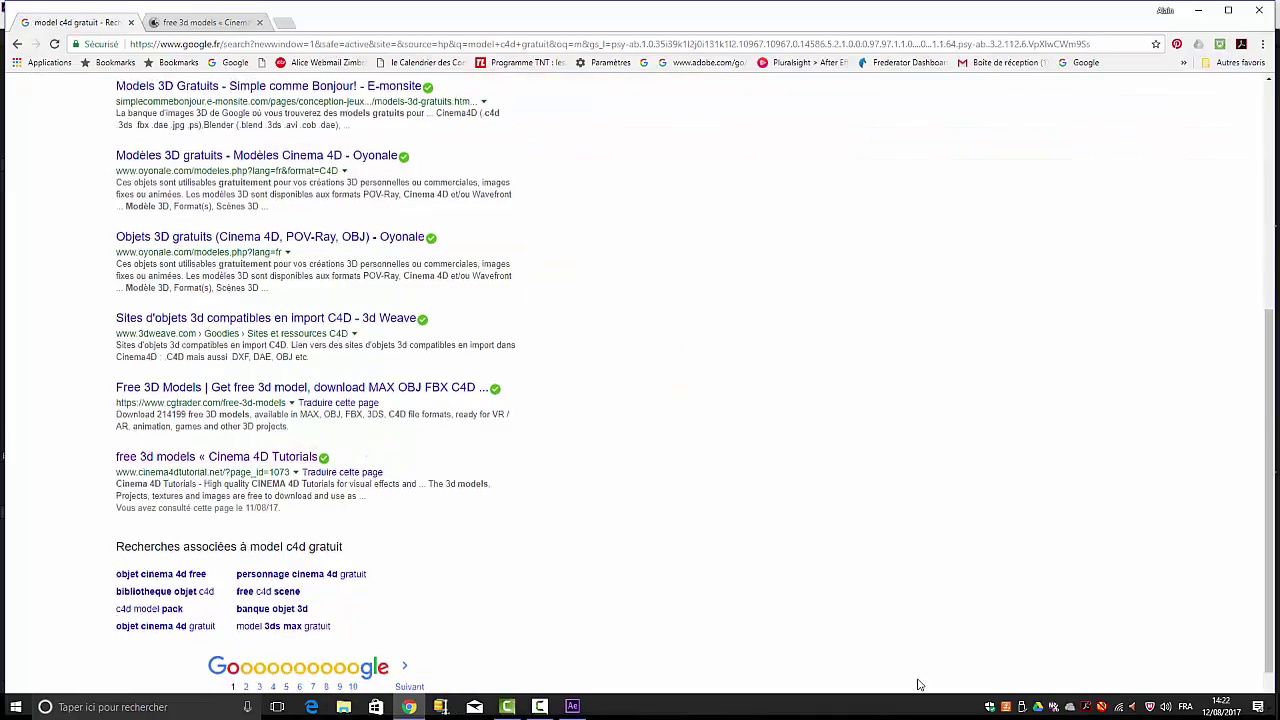
pyautogui.scroll(5, 920, 683)
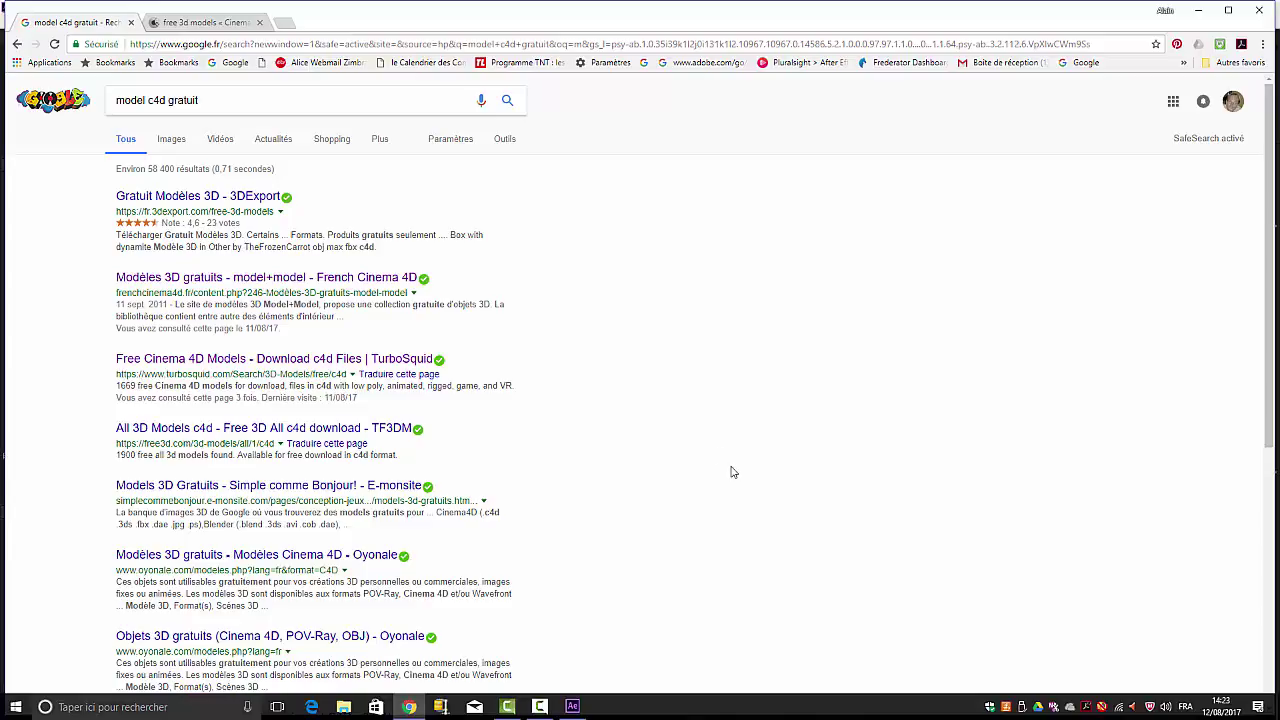
pyautogui.scroll(-2, 620, 400)
pyautogui.scroll(-1, 215, 428)
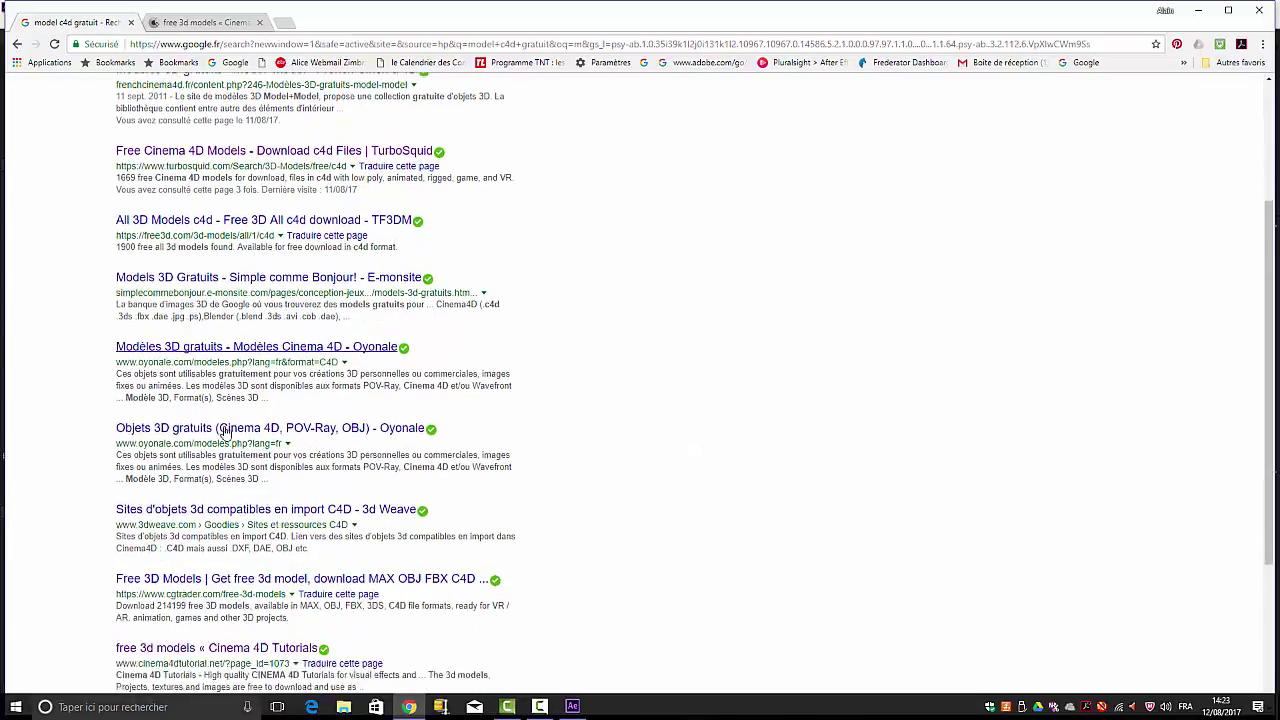
pyautogui.scroll(-4, 223, 430)
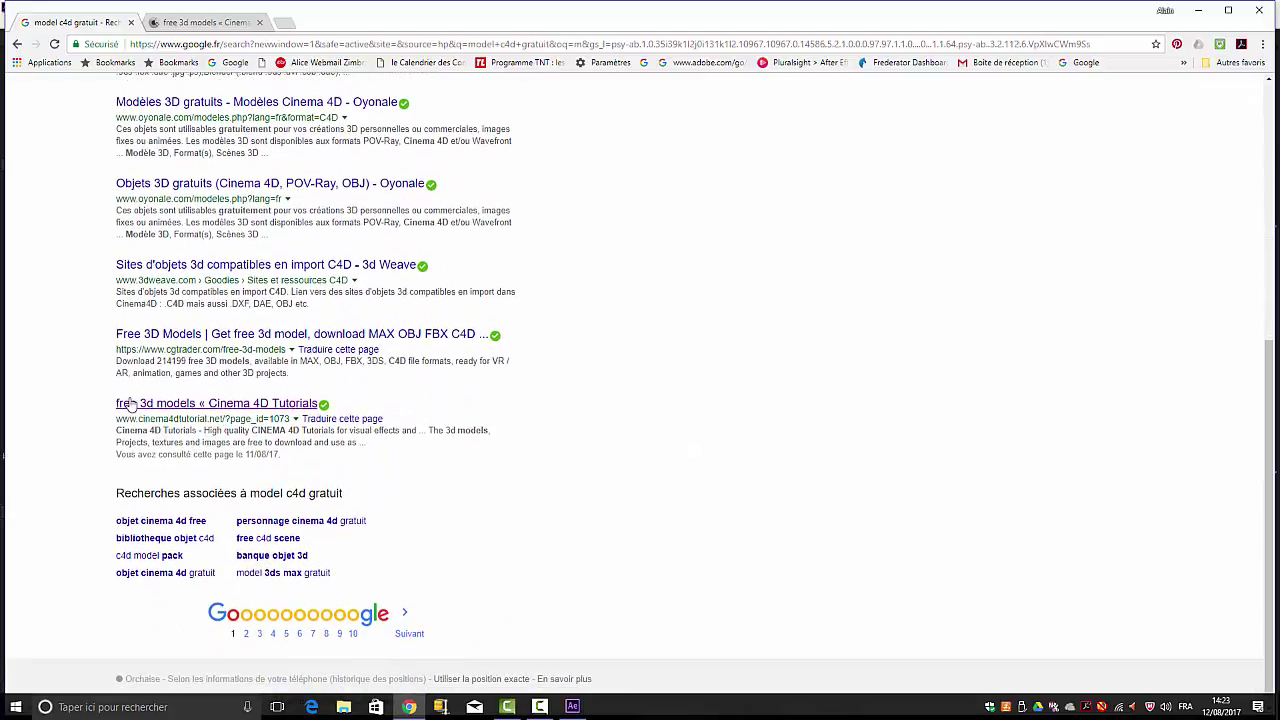
# - Open the Cinema 4D Tutorials free 3D models page, close its duplicate tab, and find the Imperial Star Wars Destroyer model
pyautogui.click(186, 410)
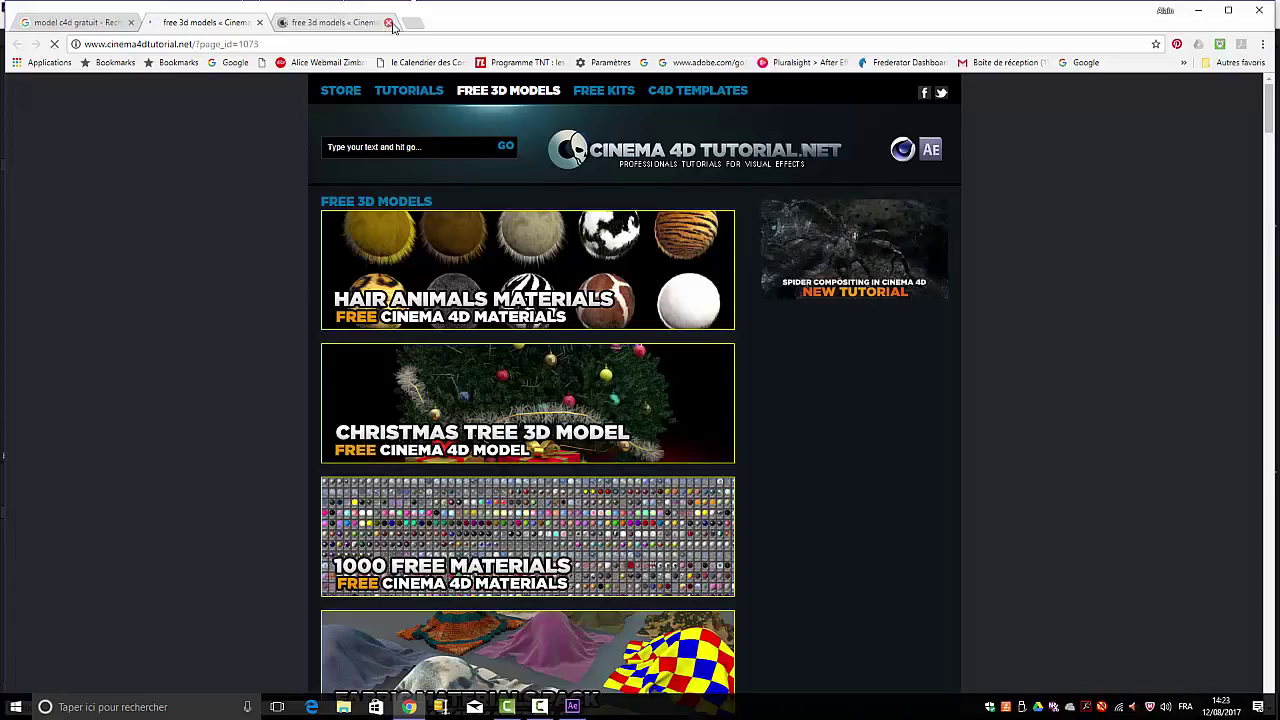
pyautogui.click(388, 22)
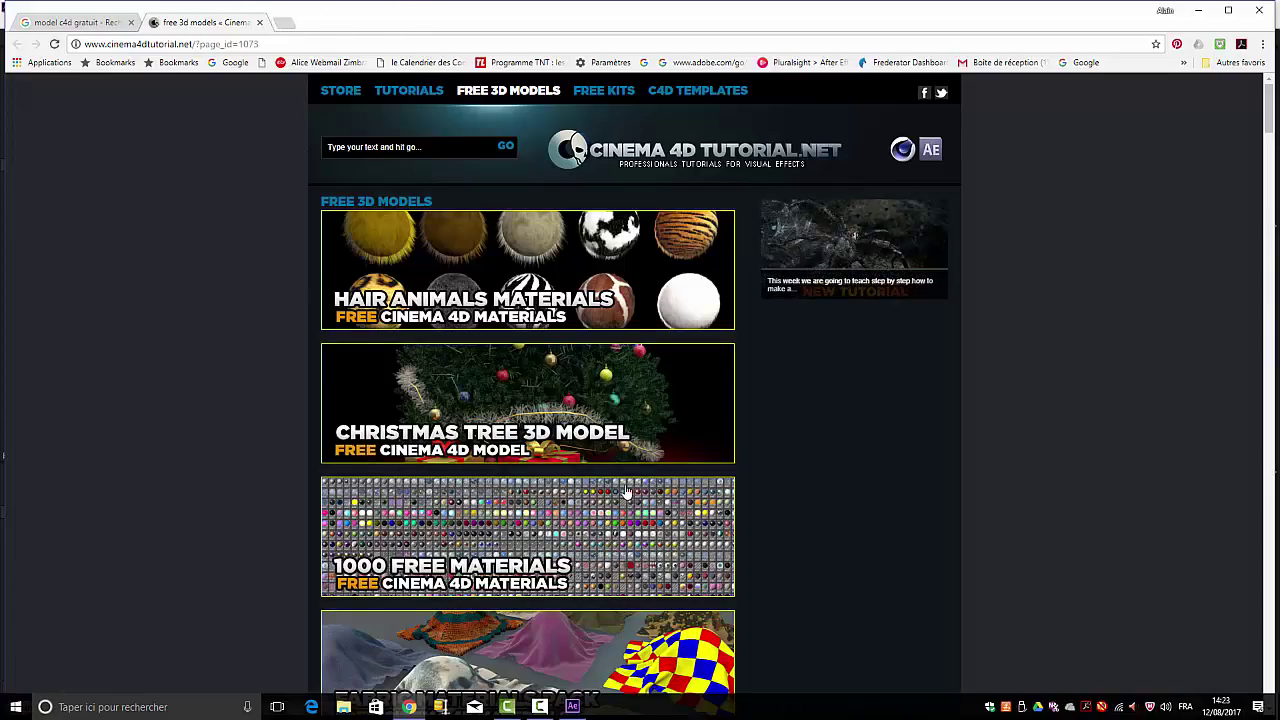
pyautogui.scroll(-8, 624, 484)
pyautogui.scroll(-10, 626, 491)
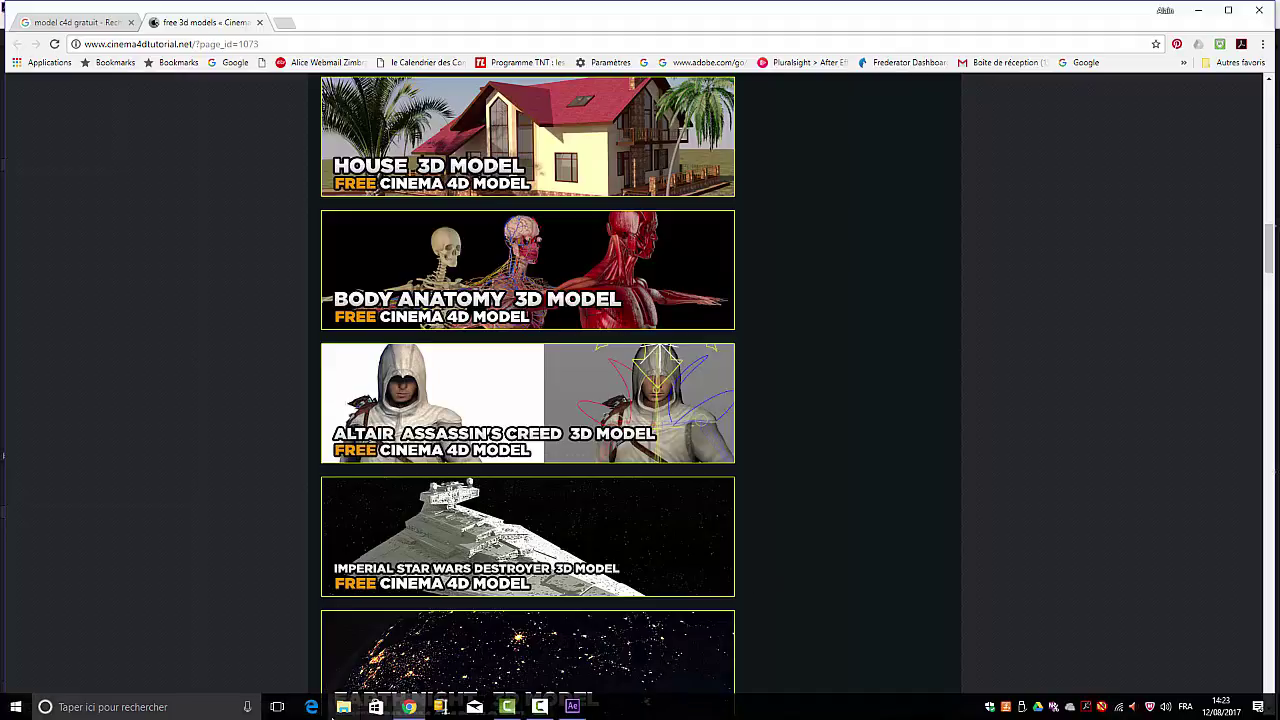
# - From File Explorer, open the file imperial star wars destroyer.c4d with CINEMA 4D
pyautogui.click(344, 708)
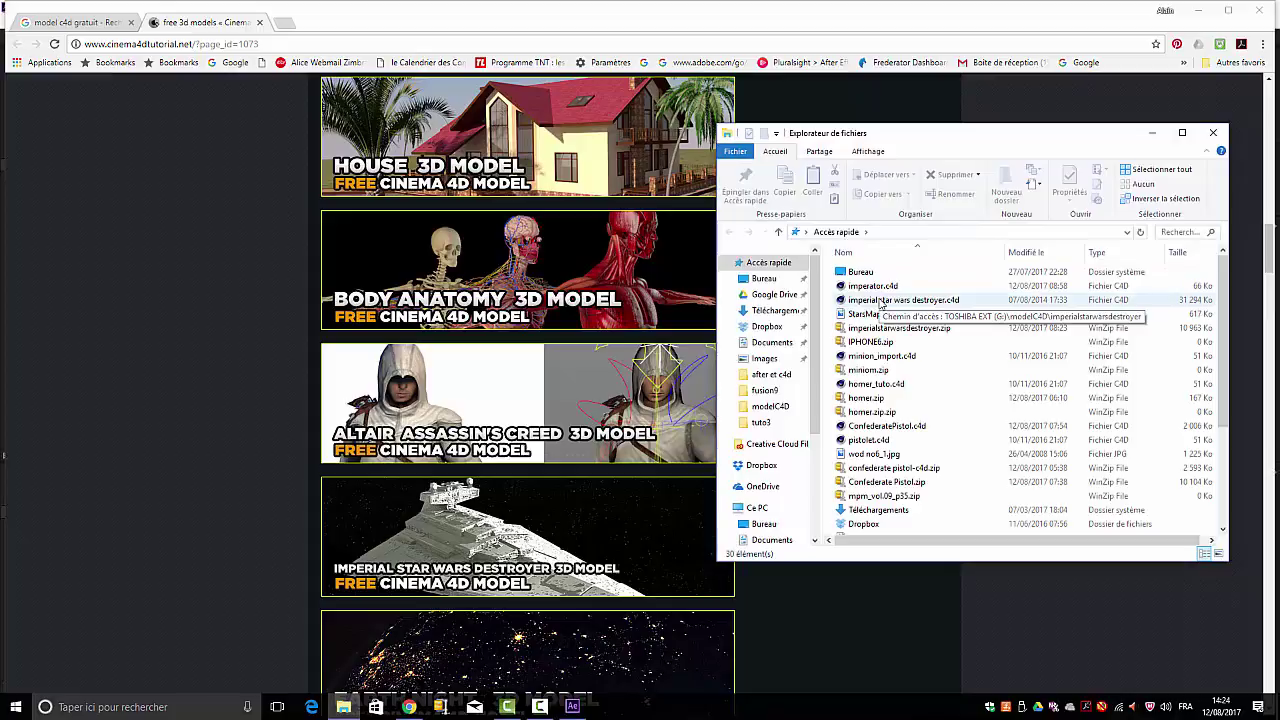
pyautogui.rightClick(880, 302)
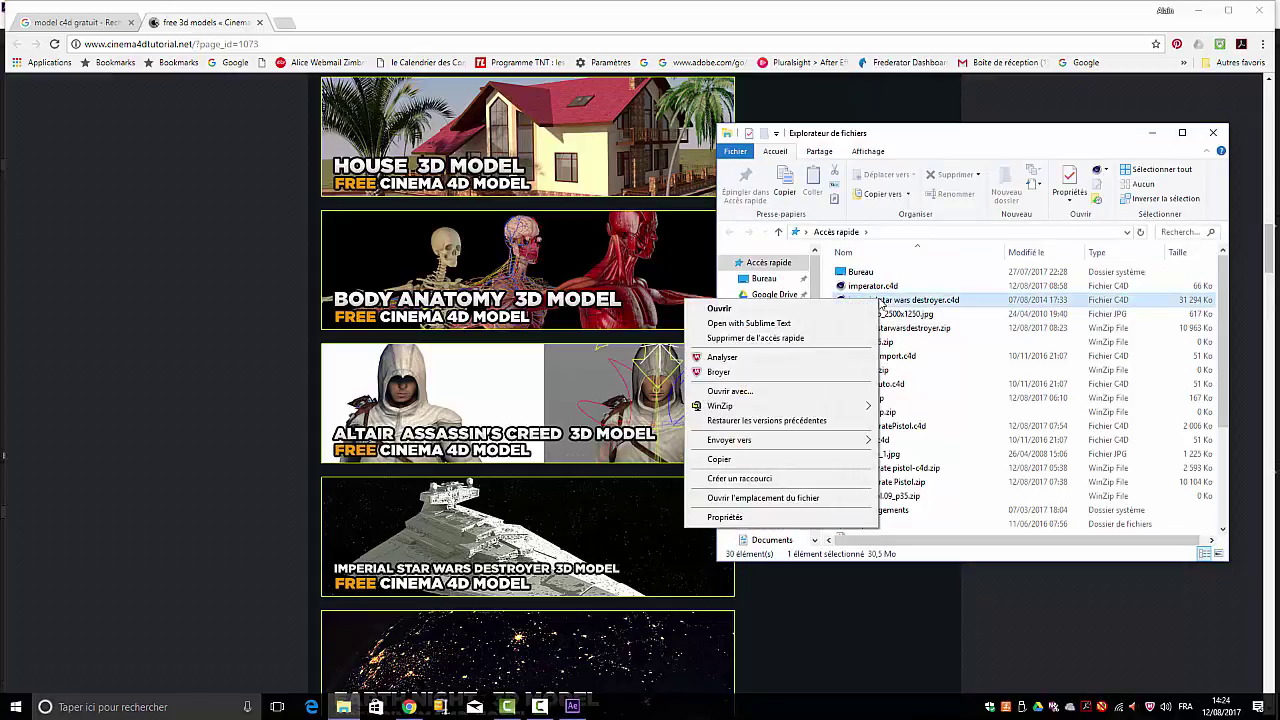
pyautogui.click(728, 391)
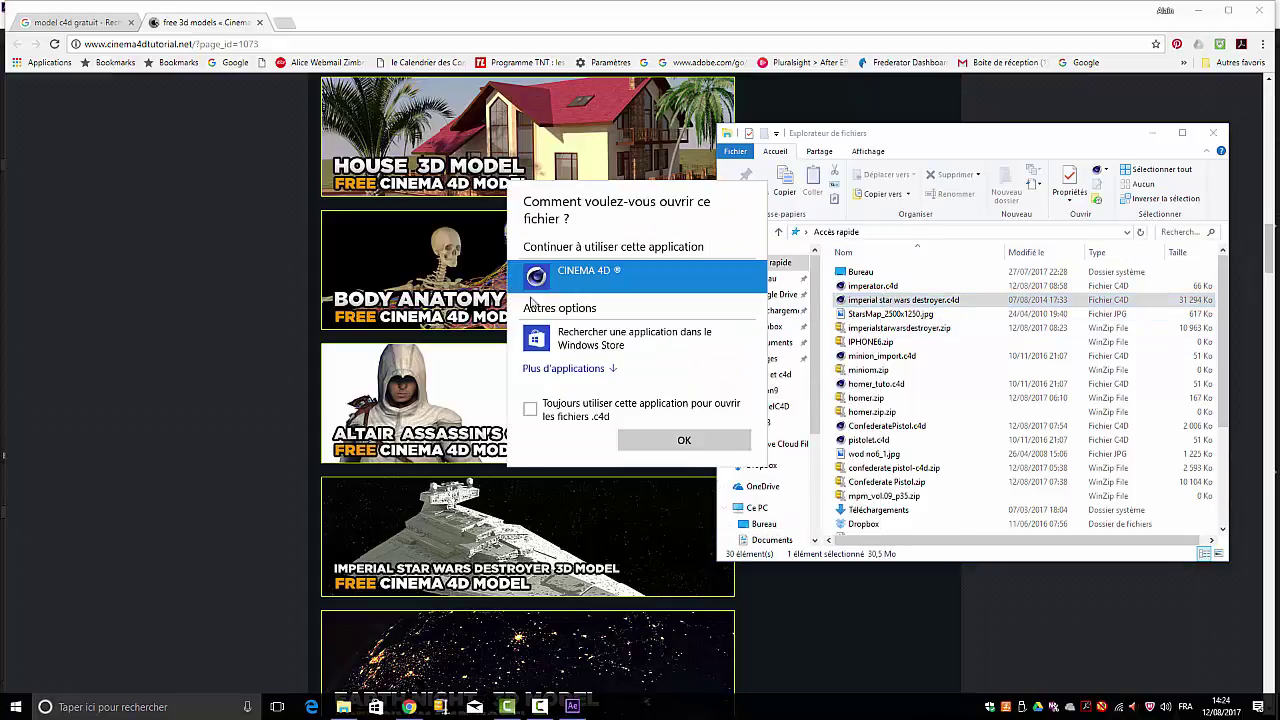
pyautogui.click(680, 441)
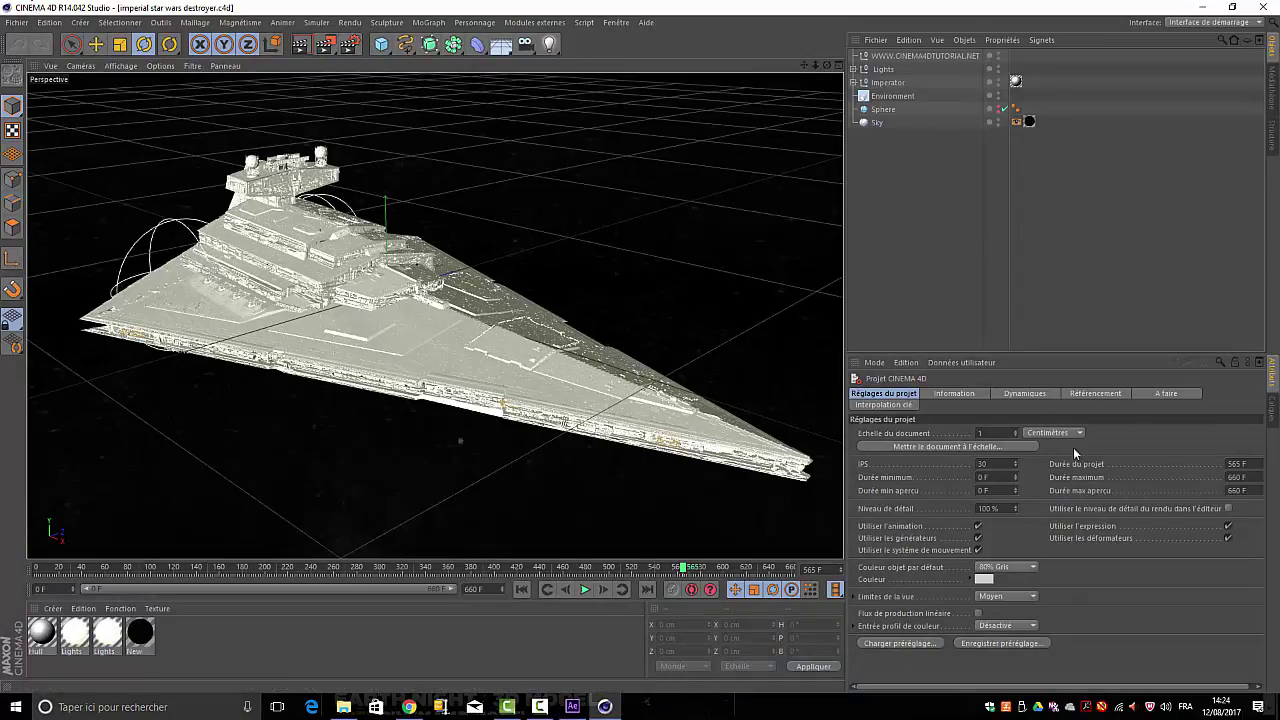
# - Set the project's frame rate to 25 fps and its maximum duration to 250 F
pyautogui.click(998, 464)
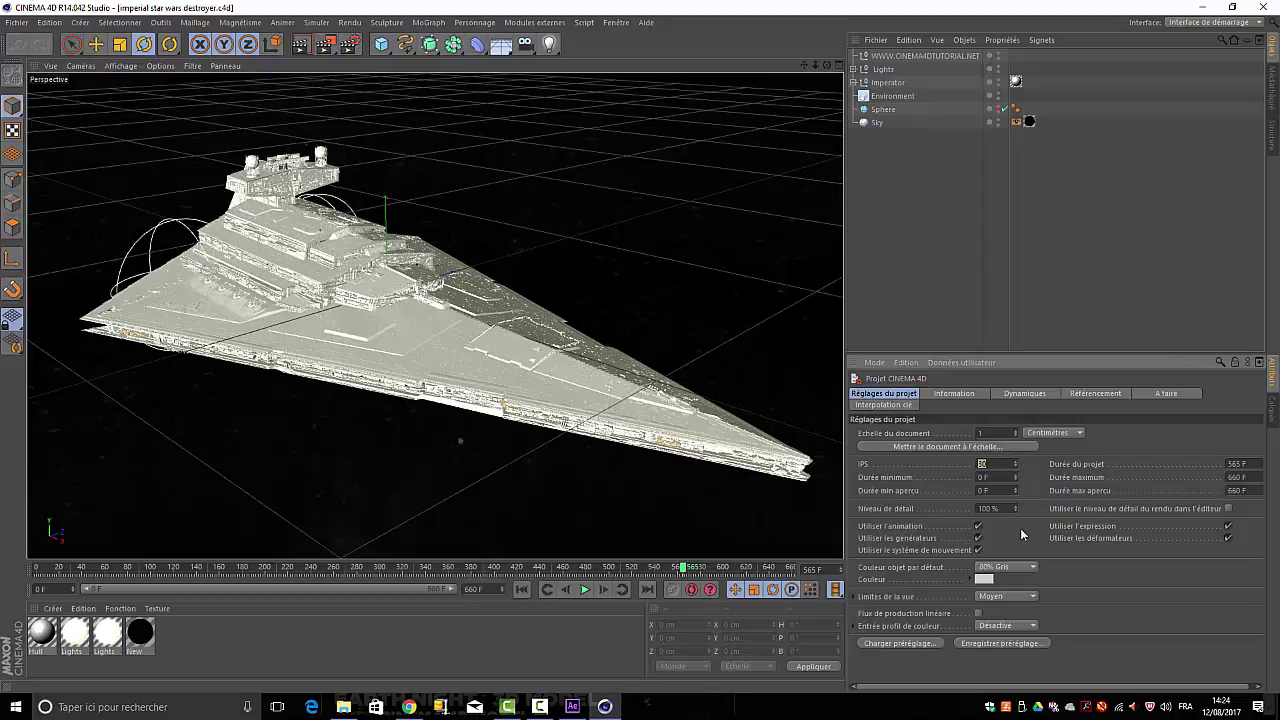
pyautogui.write('25')
pyautogui.click(1238, 477)
pyautogui.write('250')
pyautogui.press('BackSpace')
pyautogui.press('BackSpace')
pyautogui.press('BackSpace')
pyautogui.press('BackSpace')
pyautogui.press('BackSpace')
pyautogui.press('BackSpace')
pyautogui.press('BackSpace')
pyautogui.press('BackSpace')
pyautogui.write('250')
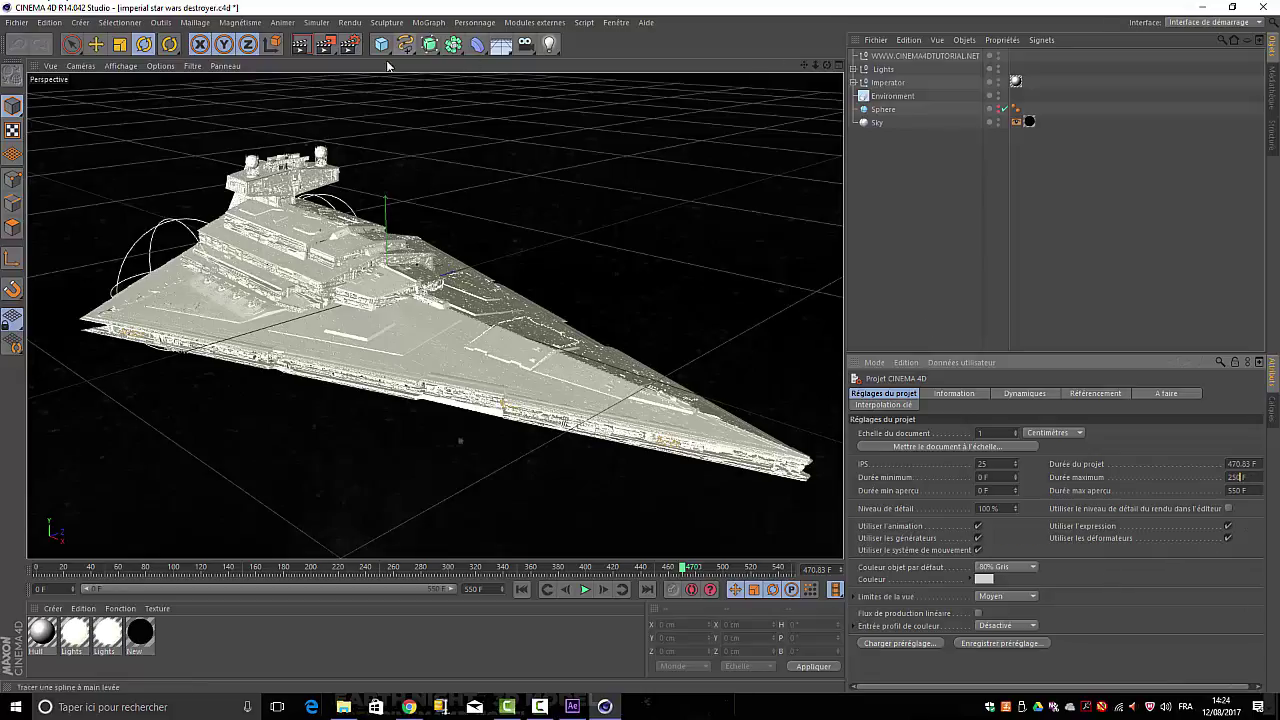
# - Set the render output size to 1280 x 720 pixels in the render settings
pyautogui.click(348, 47)
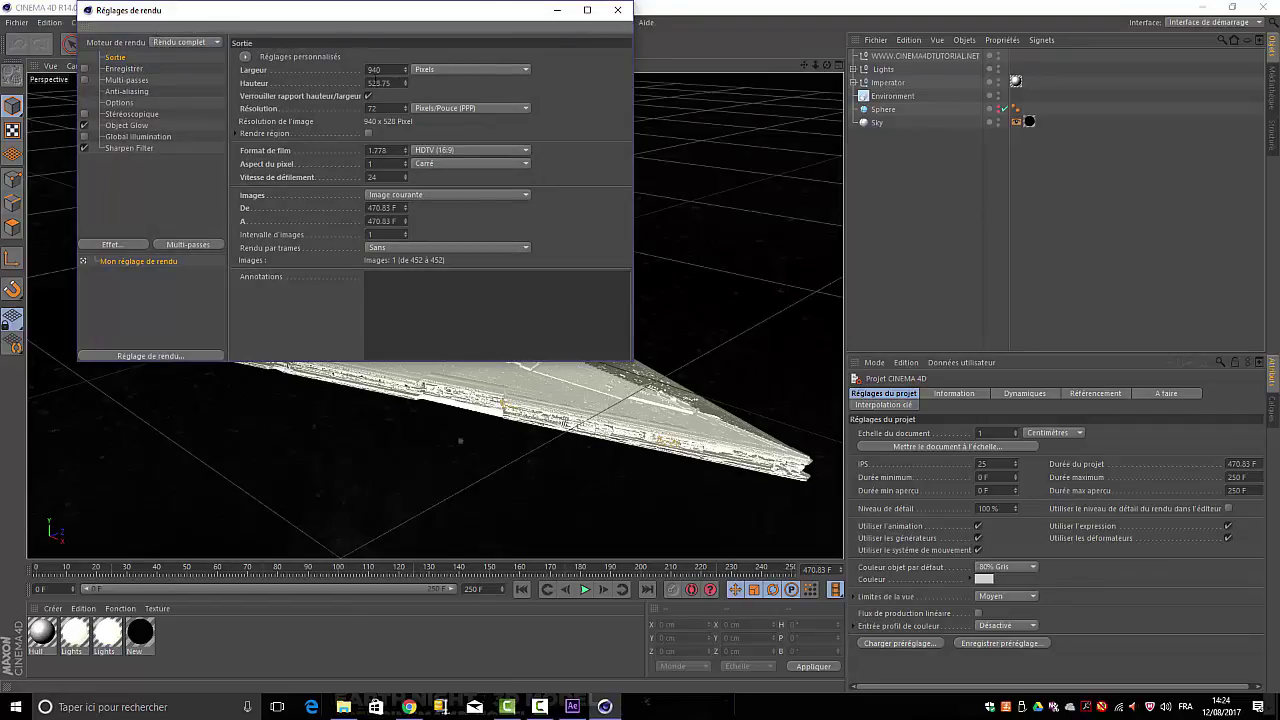
pyautogui.click(385, 70)
pyautogui.press('BackSpace')
pyautogui.press('BackSpace')
pyautogui.press('BackSpace')
pyautogui.press('Tab')
pyautogui.press('Return')
# - Set the render's frame range to all frames (Toutes les images) and close the render settings
pyautogui.click(526, 195)
pyautogui.click(385, 235)
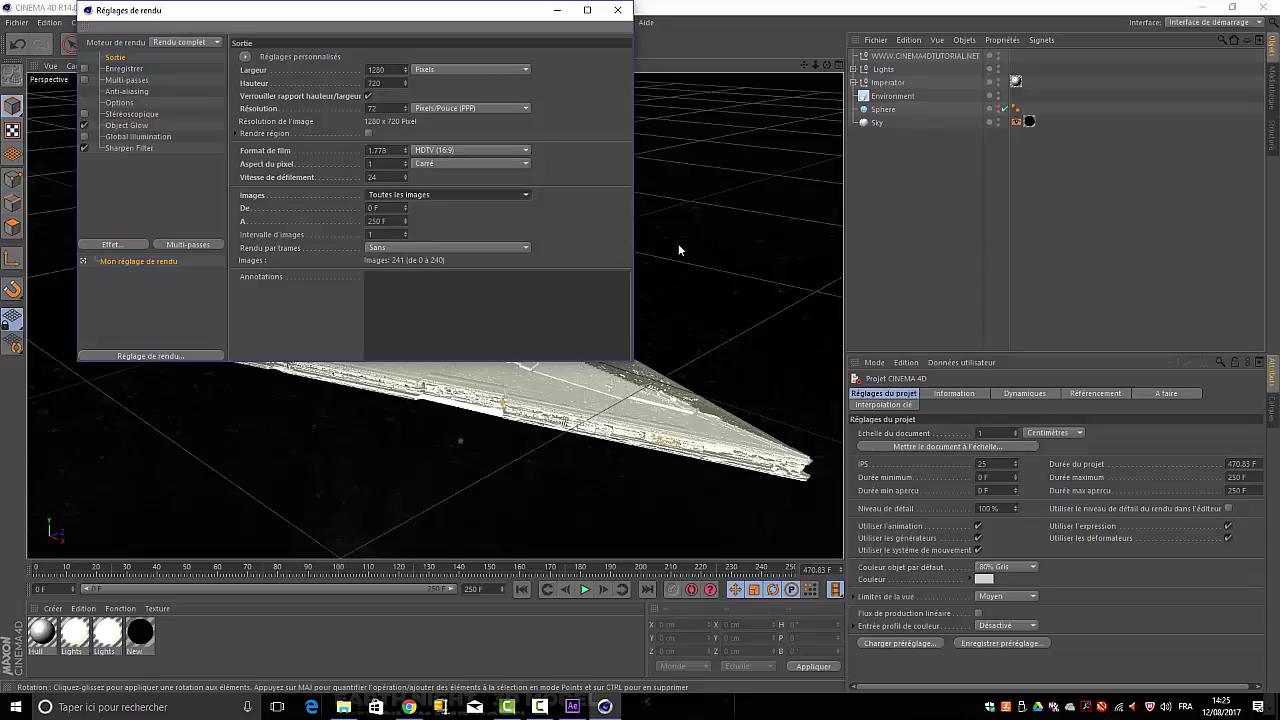
pyautogui.click(612, 11)
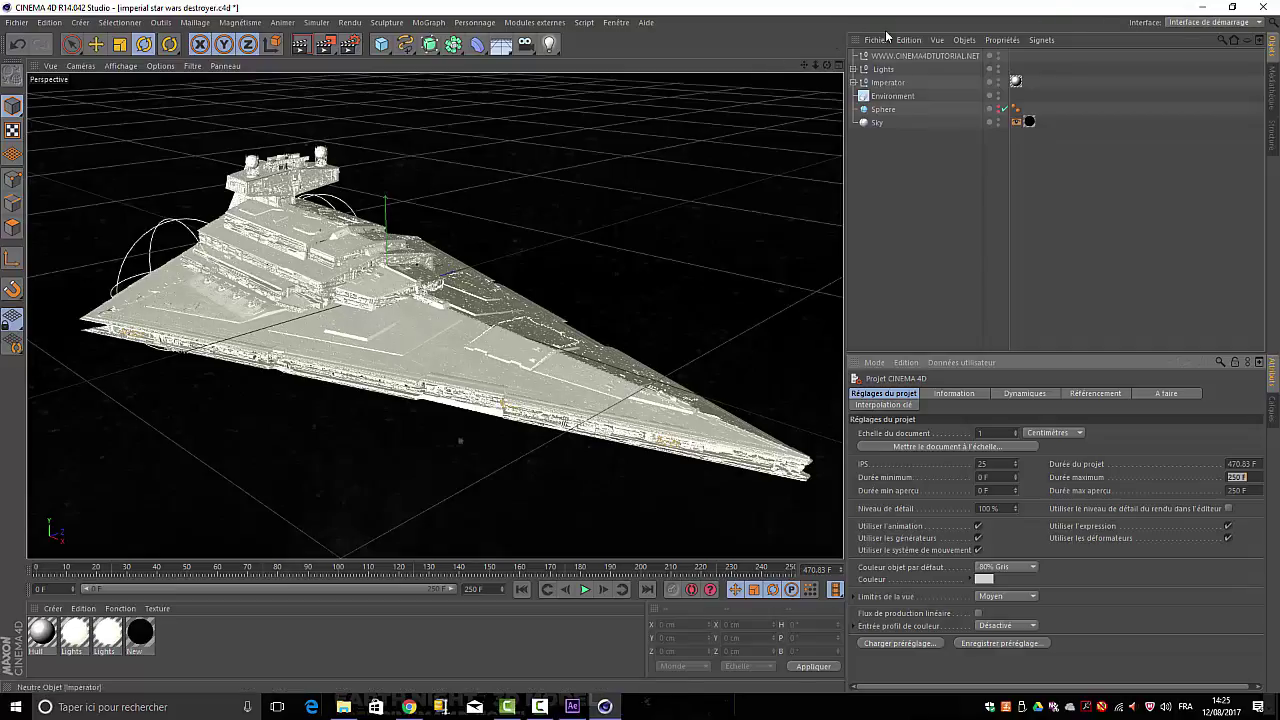
pyautogui.click(882, 62)
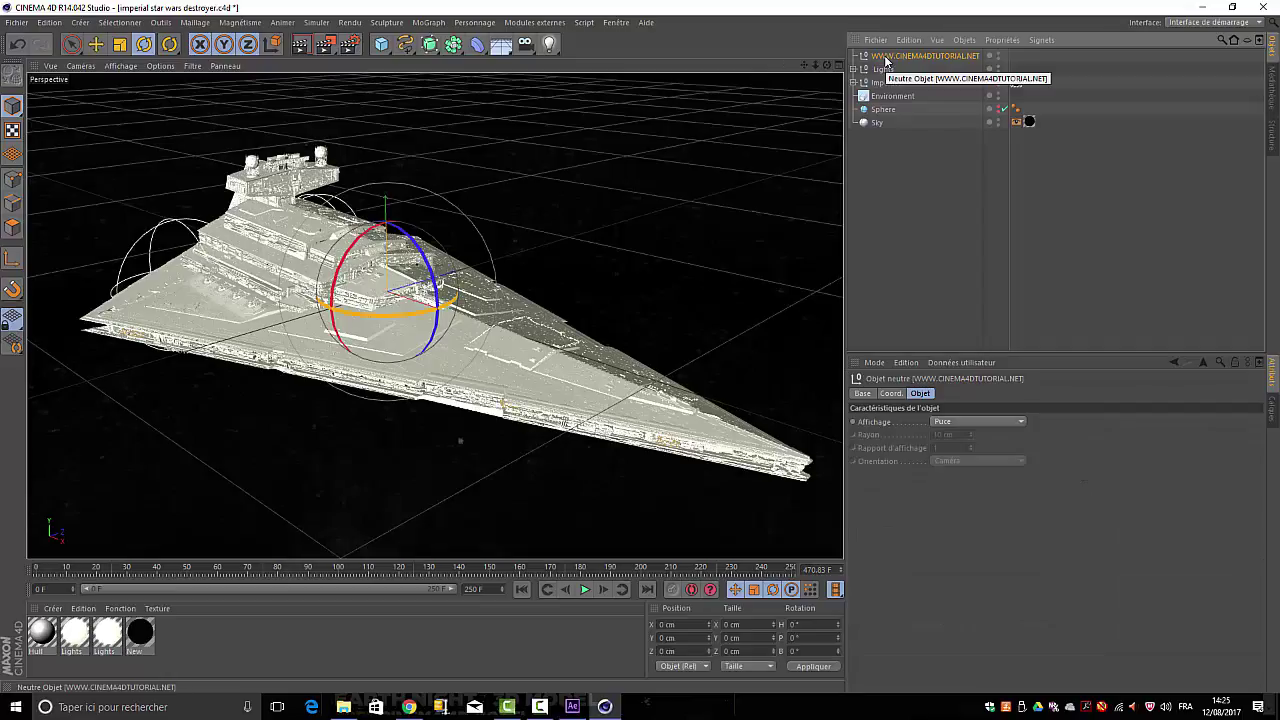
pyautogui.press('Delete')
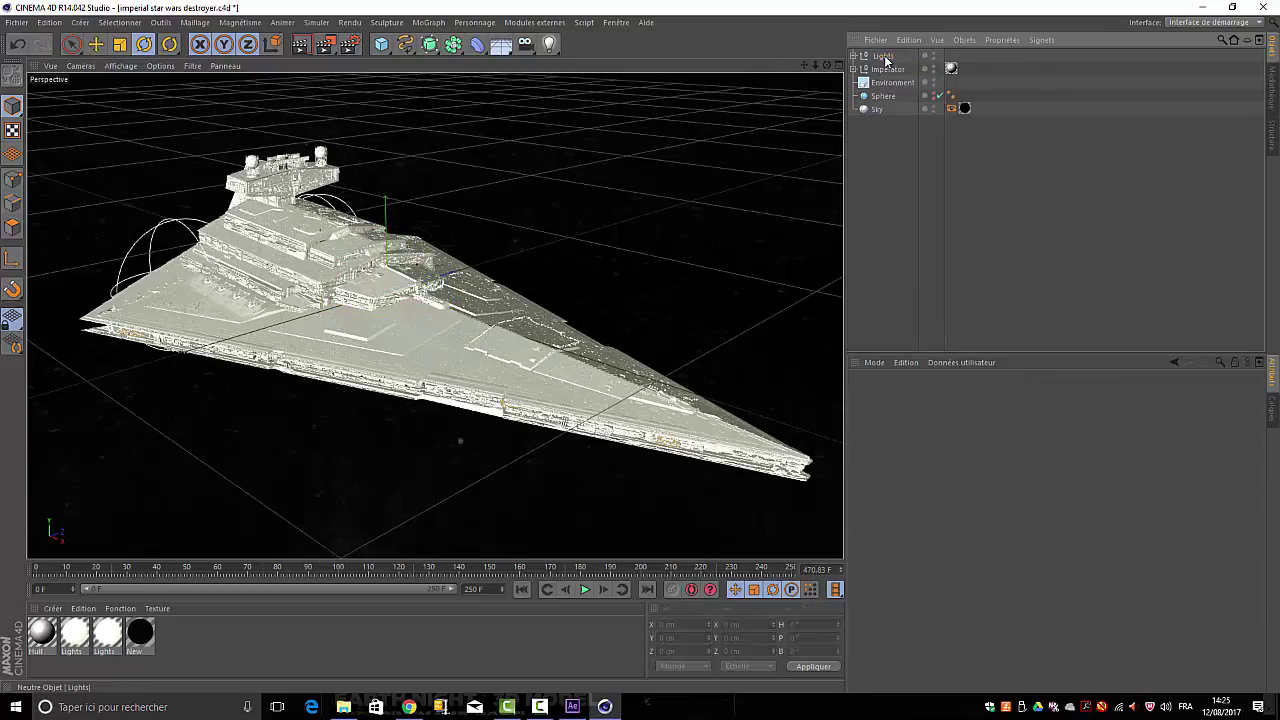
pyautogui.click(878, 110)
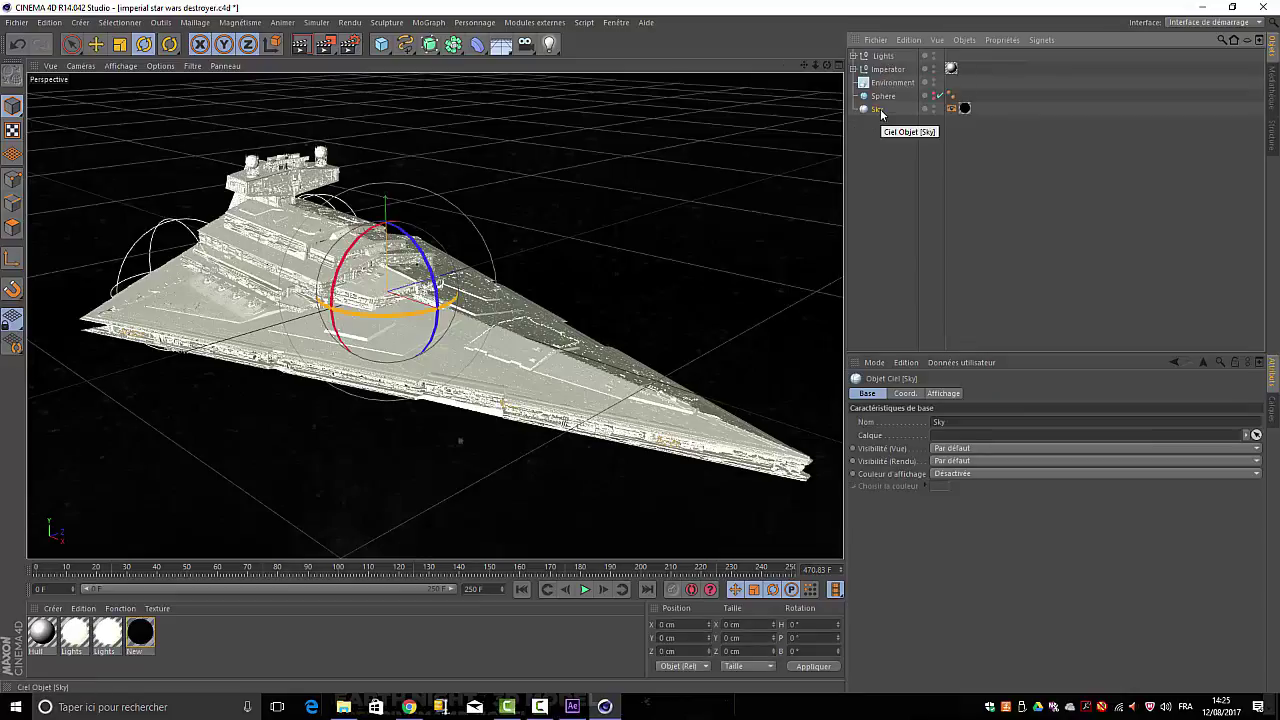
pyautogui.press('Delete')
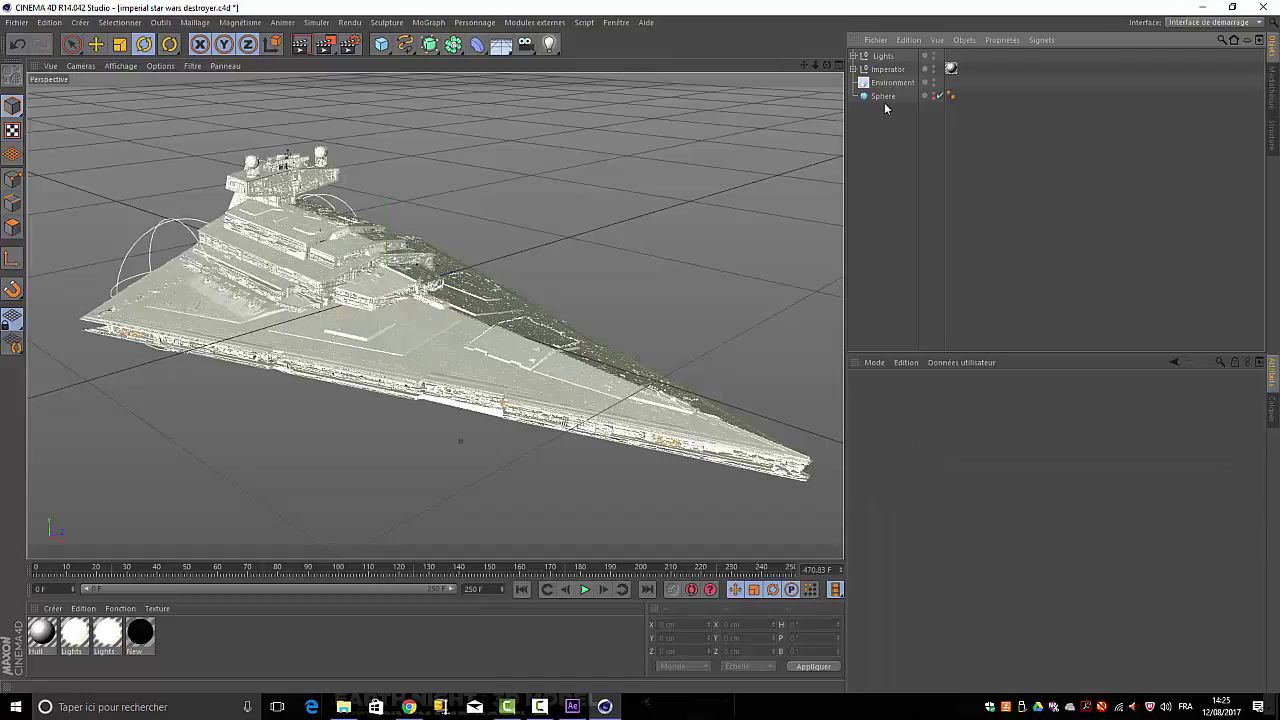
# - Check the remaining Sphere, Environment, Lights and Imperator objects, and render a preview of the ship in the perspective view
pyautogui.click(887, 97)
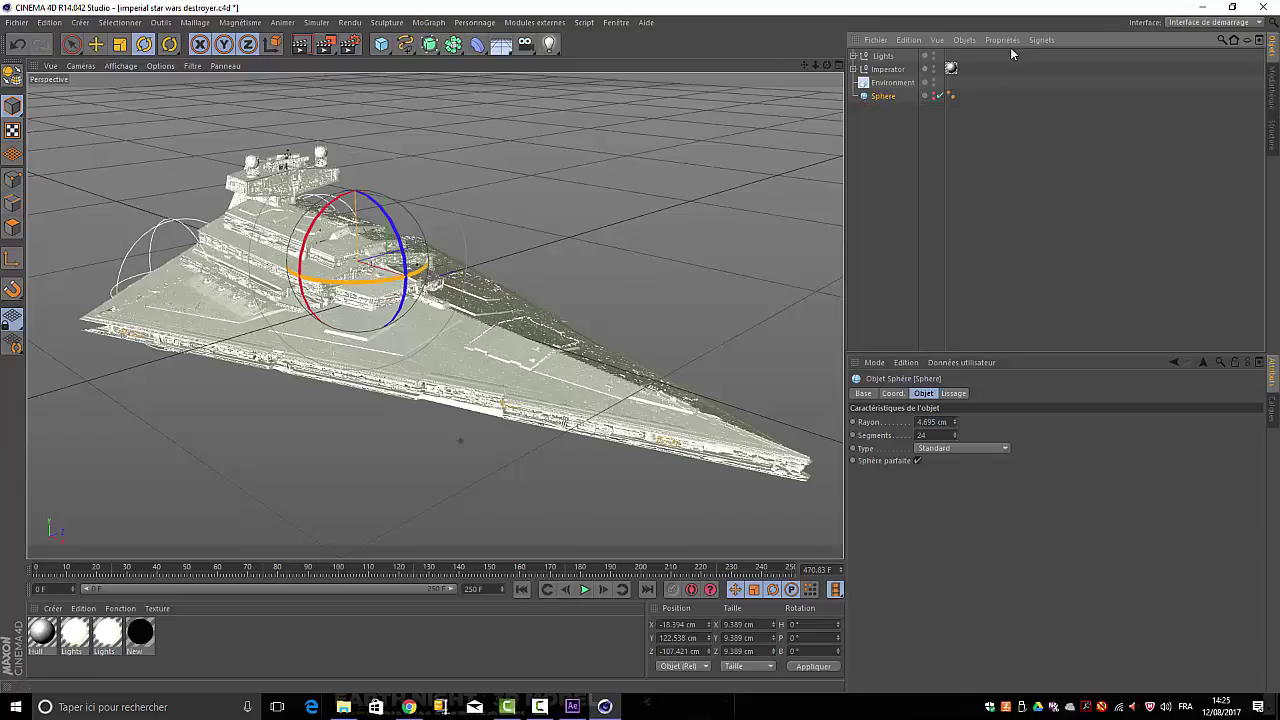
pyautogui.click(883, 84)
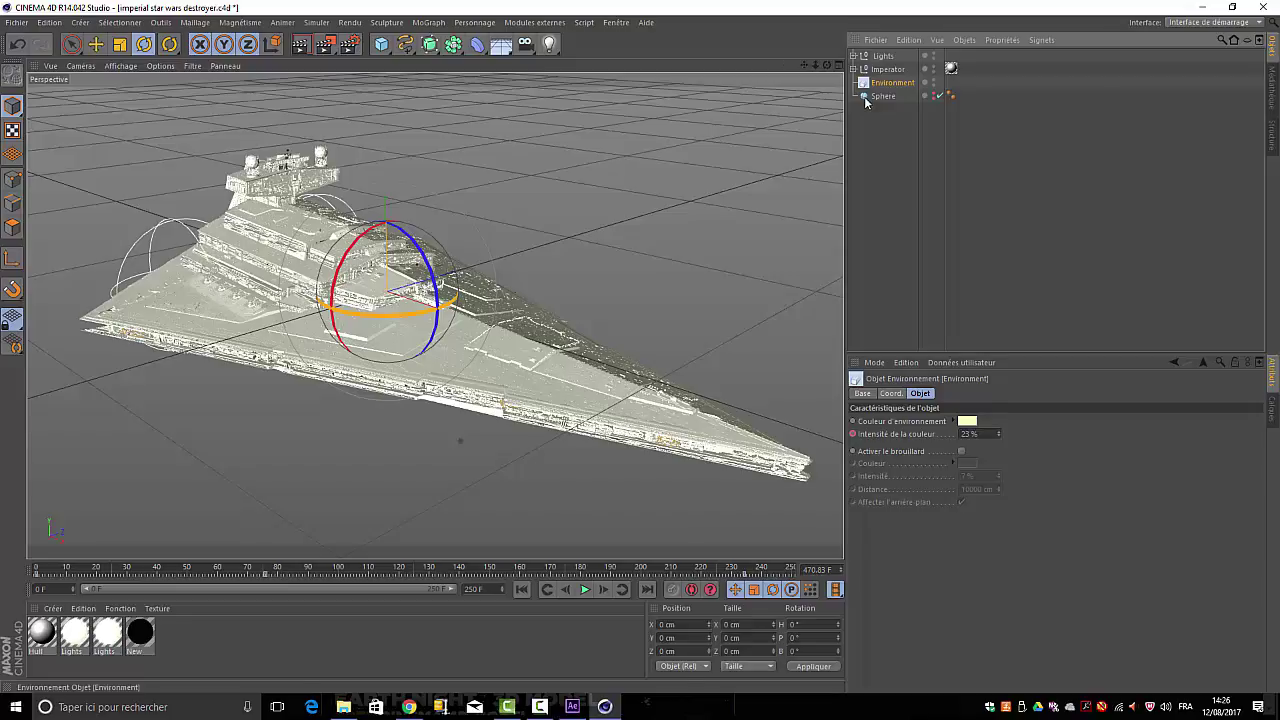
pyautogui.click(884, 56)
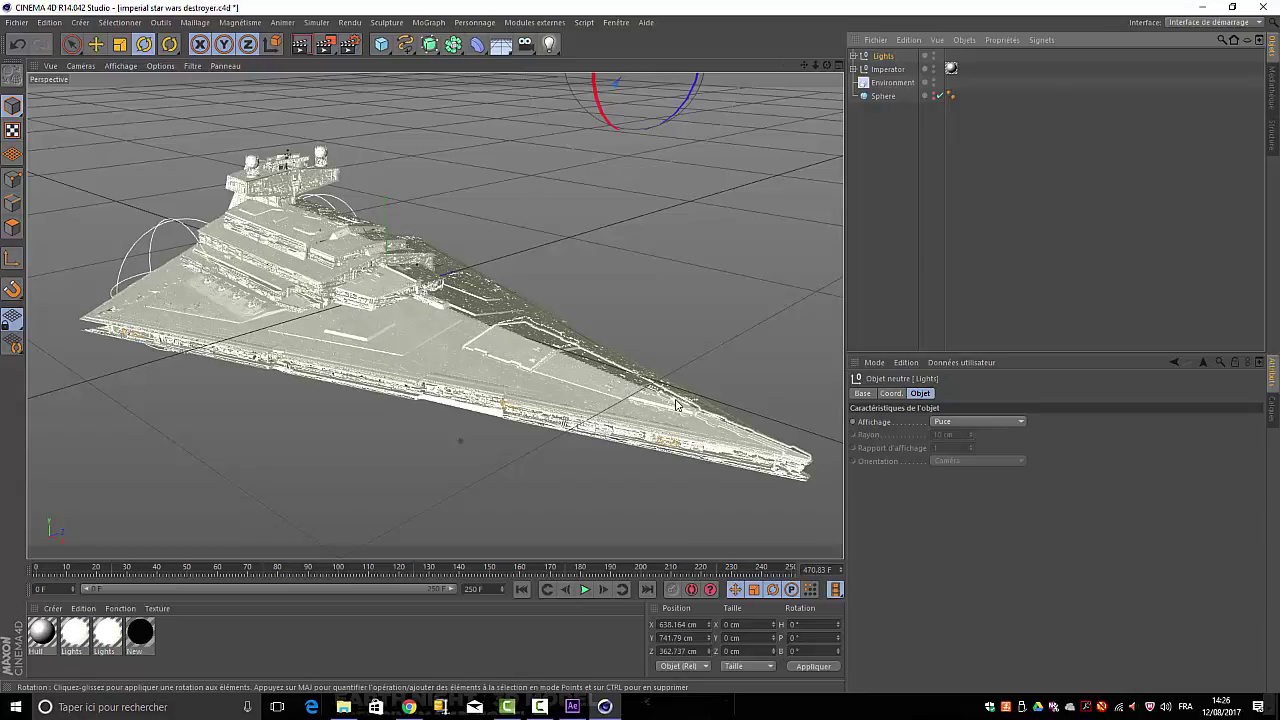
pyautogui.click(299, 46)
pyautogui.click(888, 70)
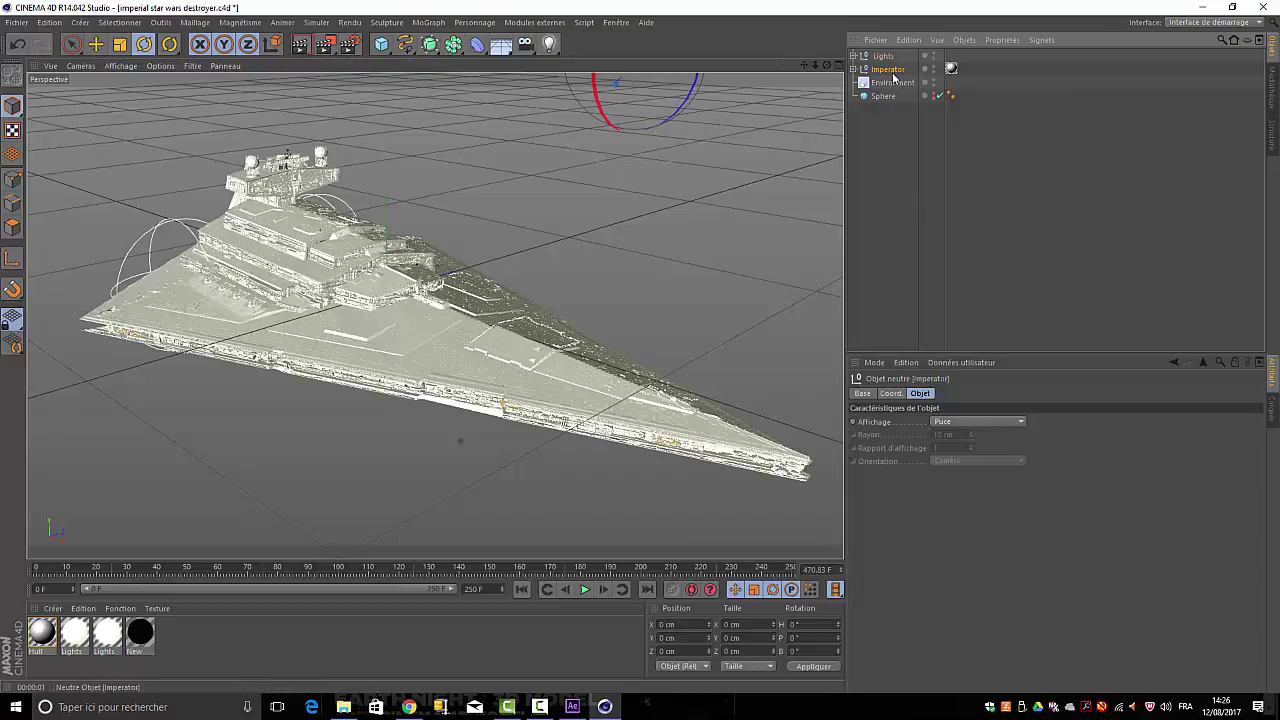
pyautogui.click(295, 54)
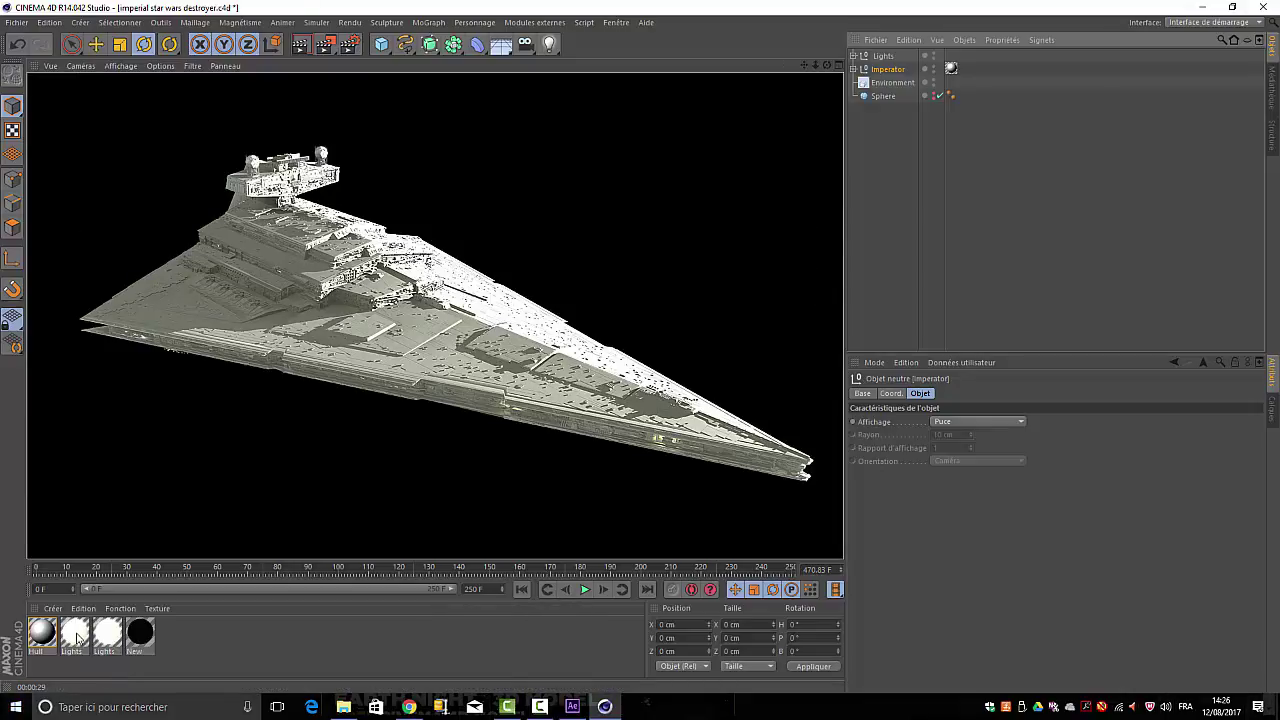
# - Expand the Lights group and set the intensity of its first light to 25 %
pyautogui.click(854, 55)
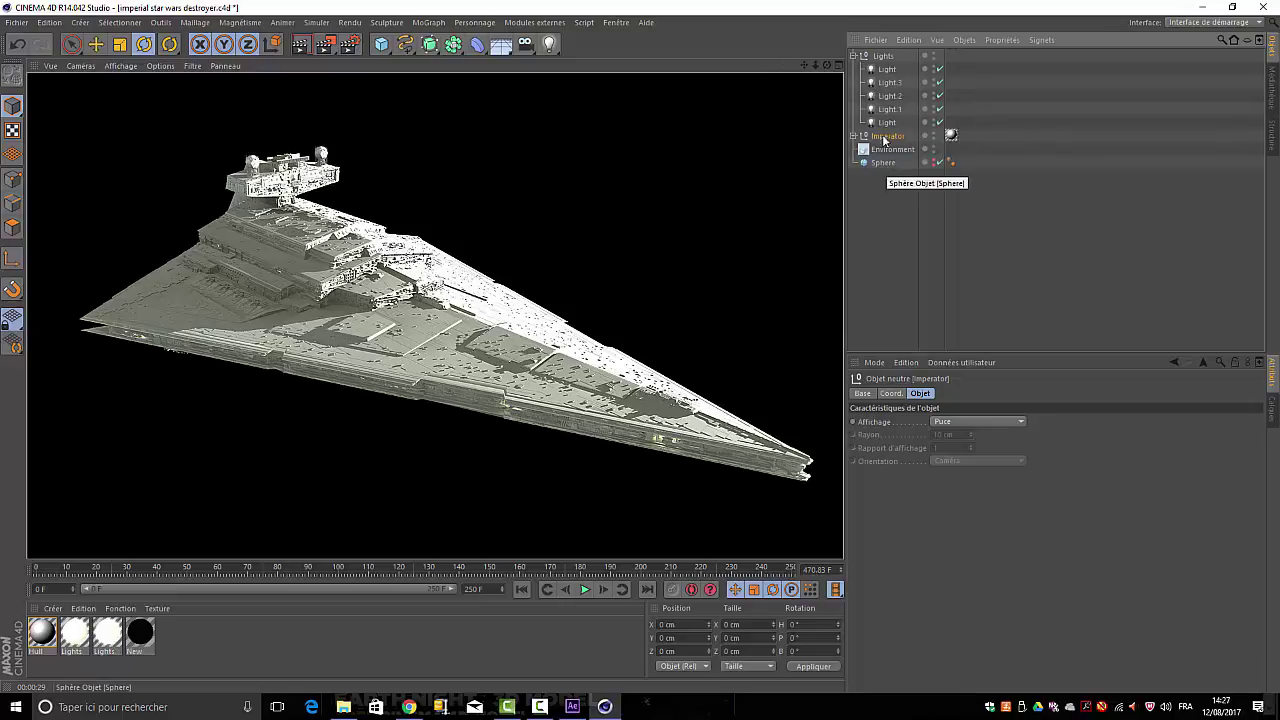
pyautogui.click(887, 68)
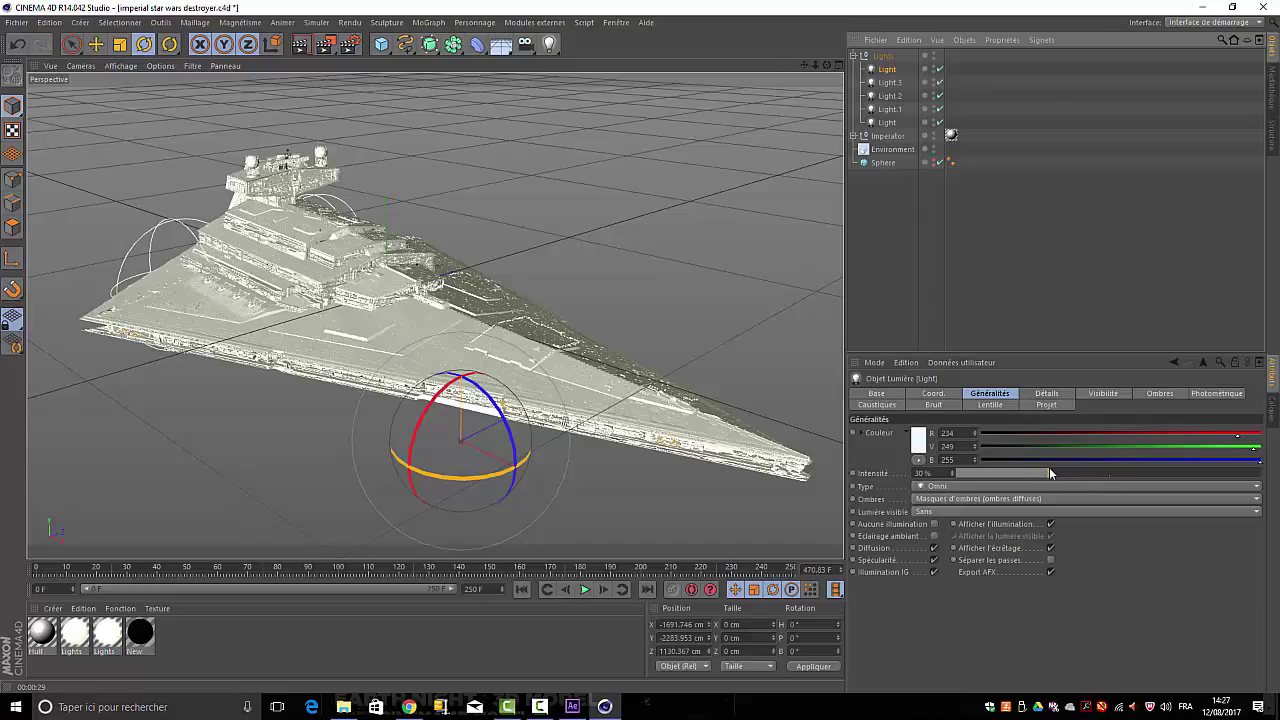
pyautogui.doubleClick(917, 473)
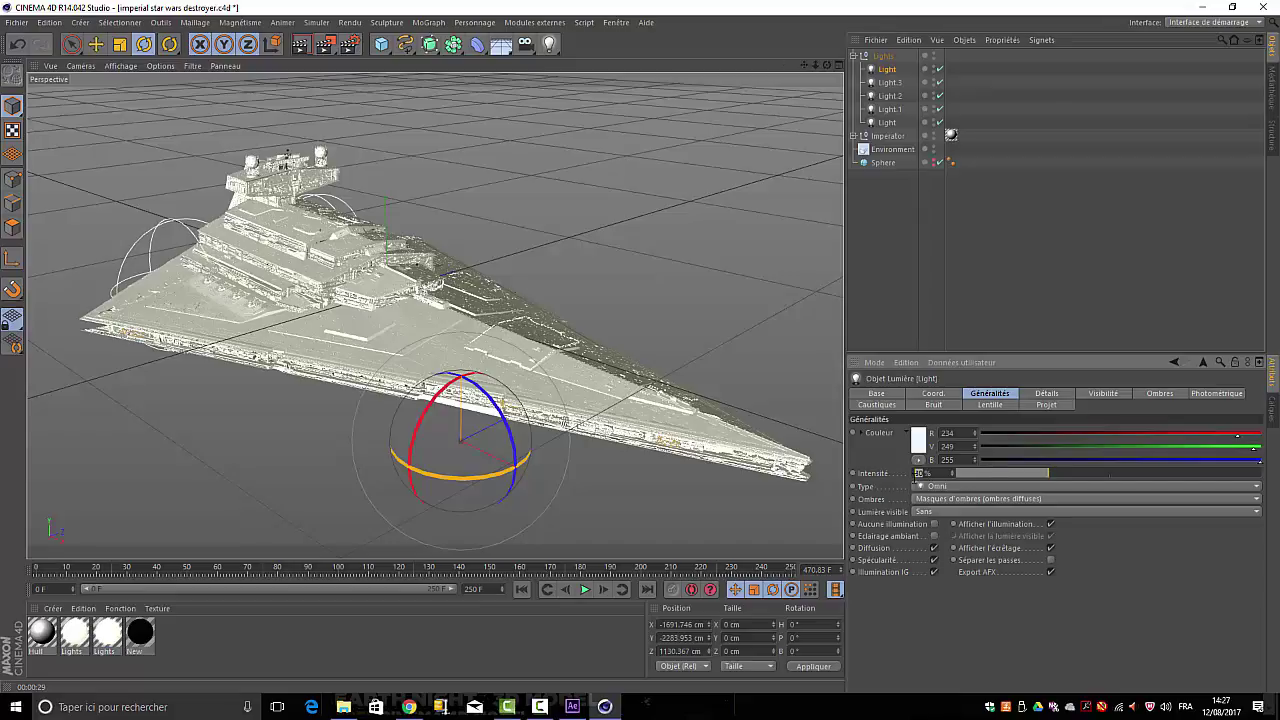
pyautogui.write('4')
pyautogui.press('Return')
# - Change the first light's colour to a light grey-blue, RGB 197, 207, 210
pyautogui.click(920, 441)
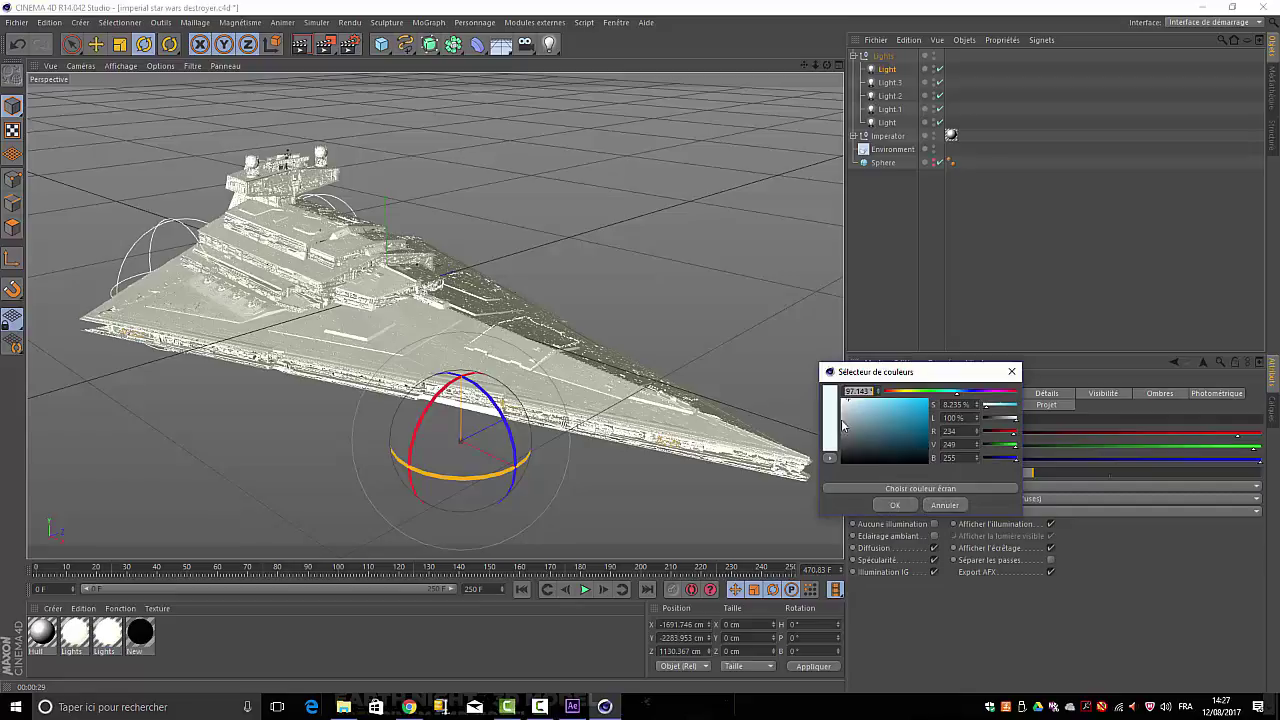
pyautogui.click(846, 410)
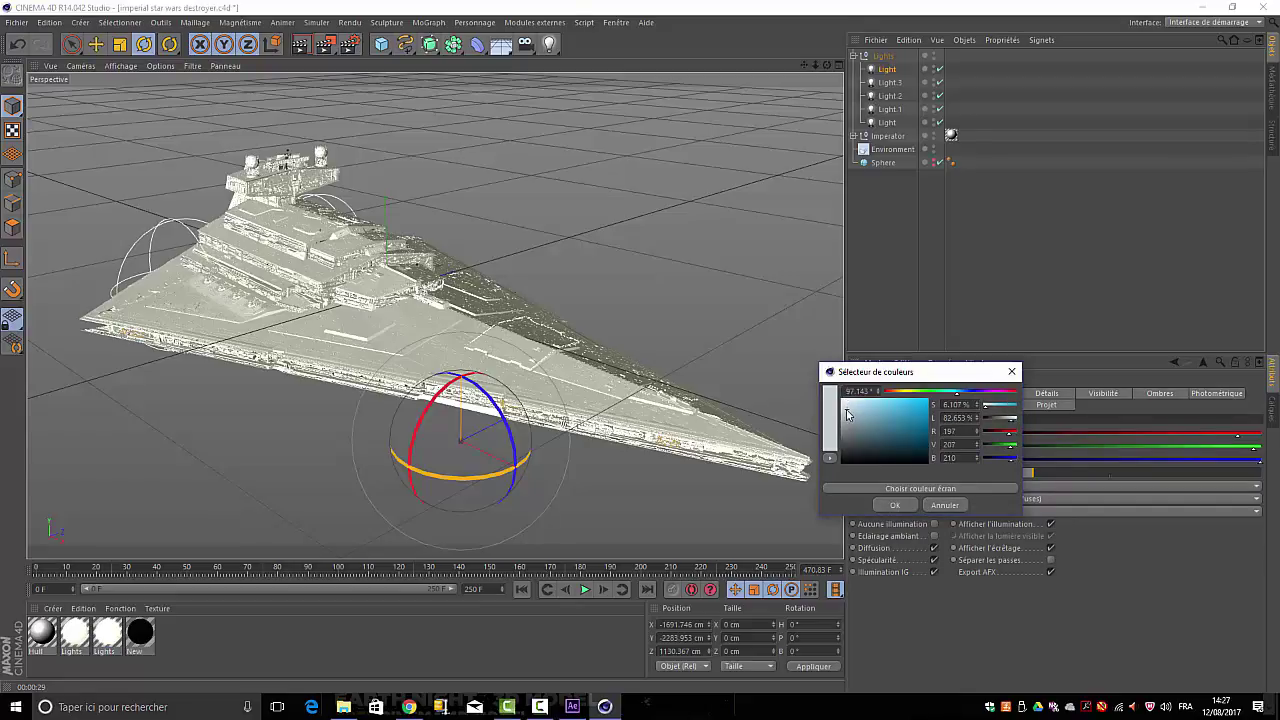
pyautogui.click(896, 506)
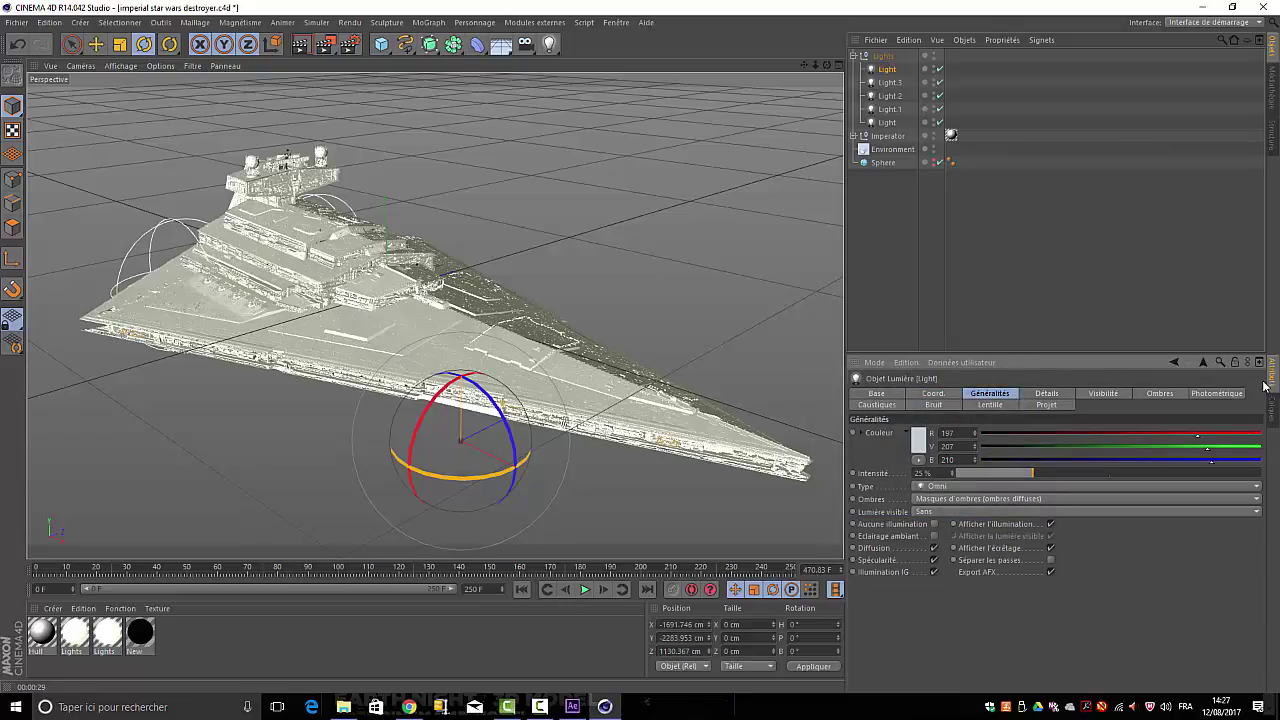
# - Change the colour of Light.3 to a greyish blue, RGB 163, 186, 195
pyautogui.click(886, 84)
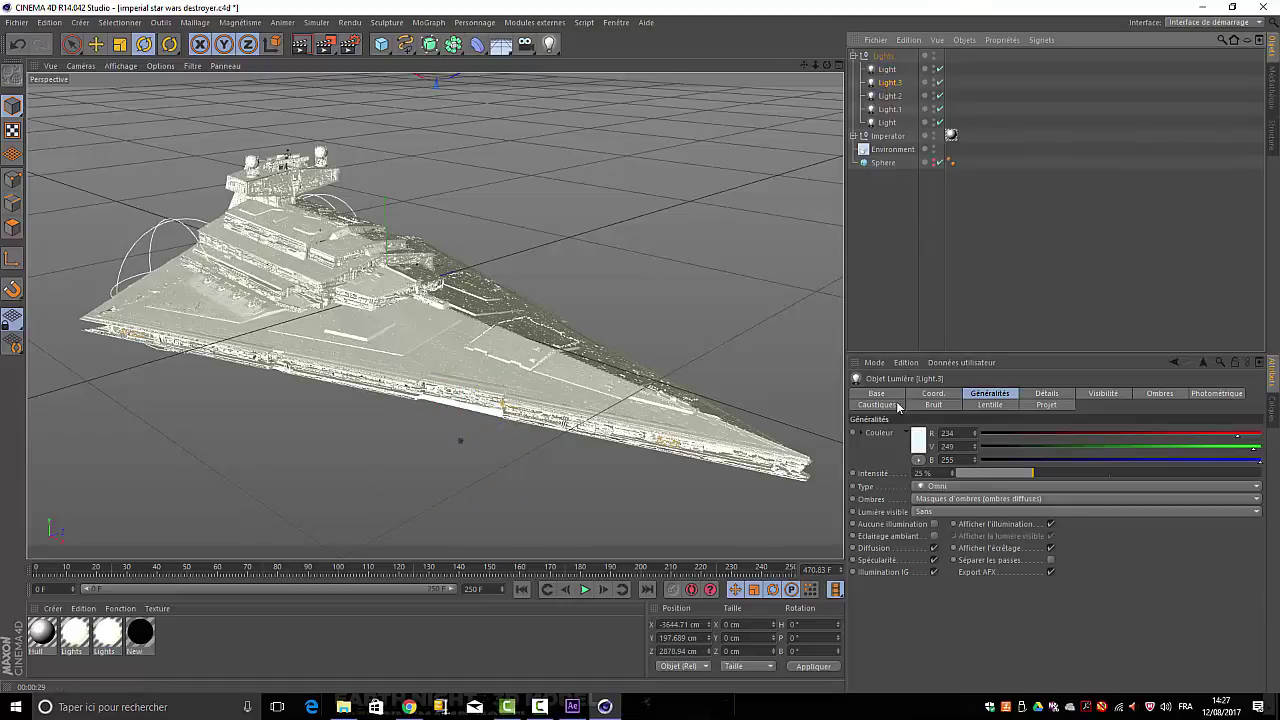
pyautogui.click(918, 440)
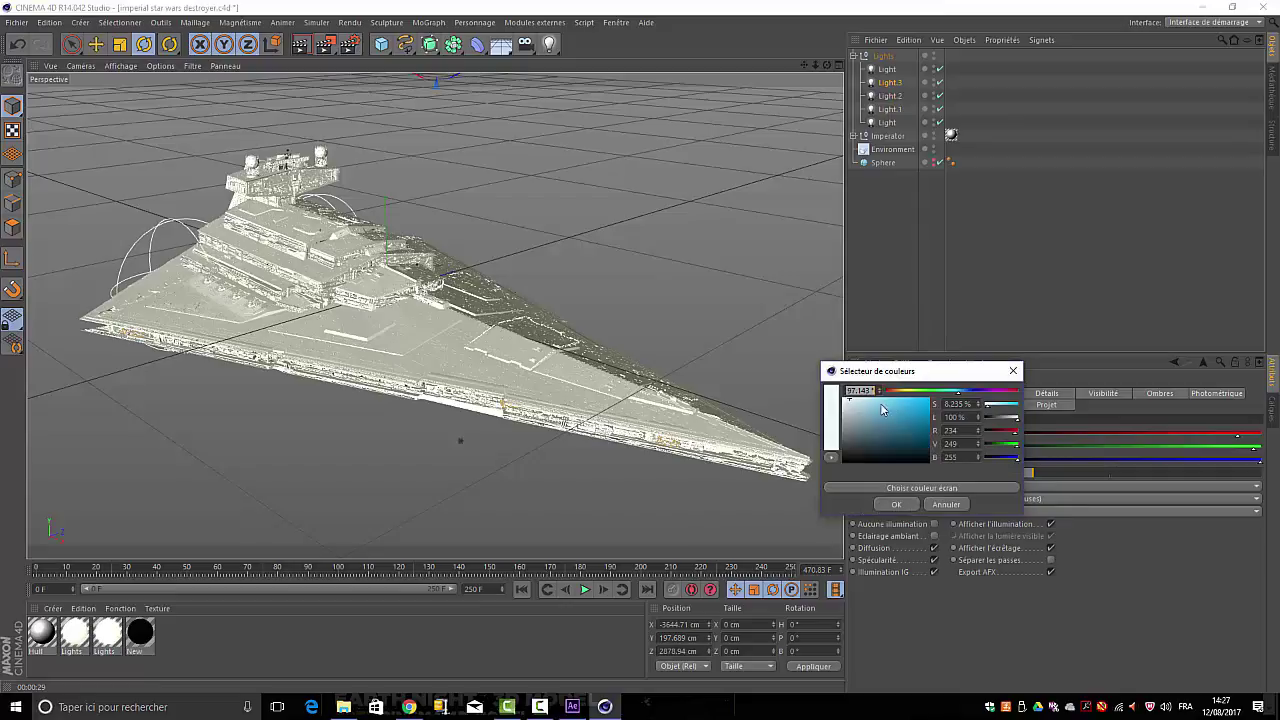
pyautogui.moveTo(873, 411); pyautogui.dragTo(860, 402)
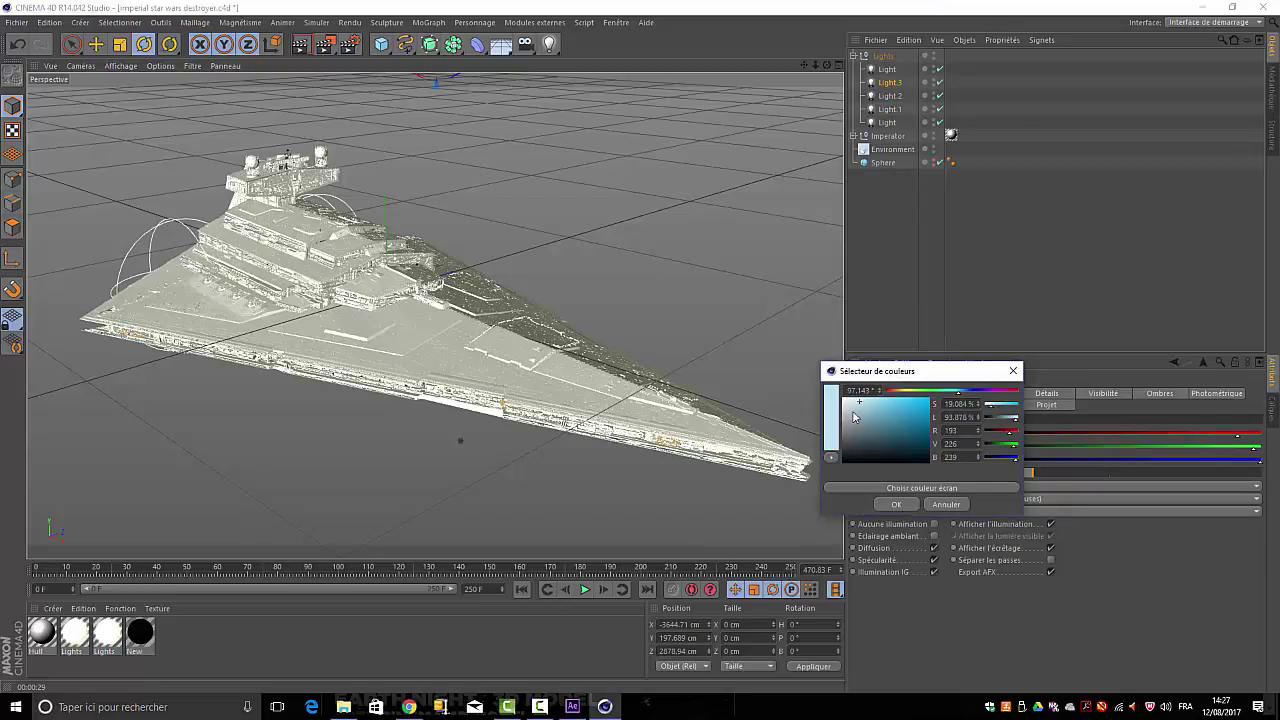
pyautogui.click(857, 413)
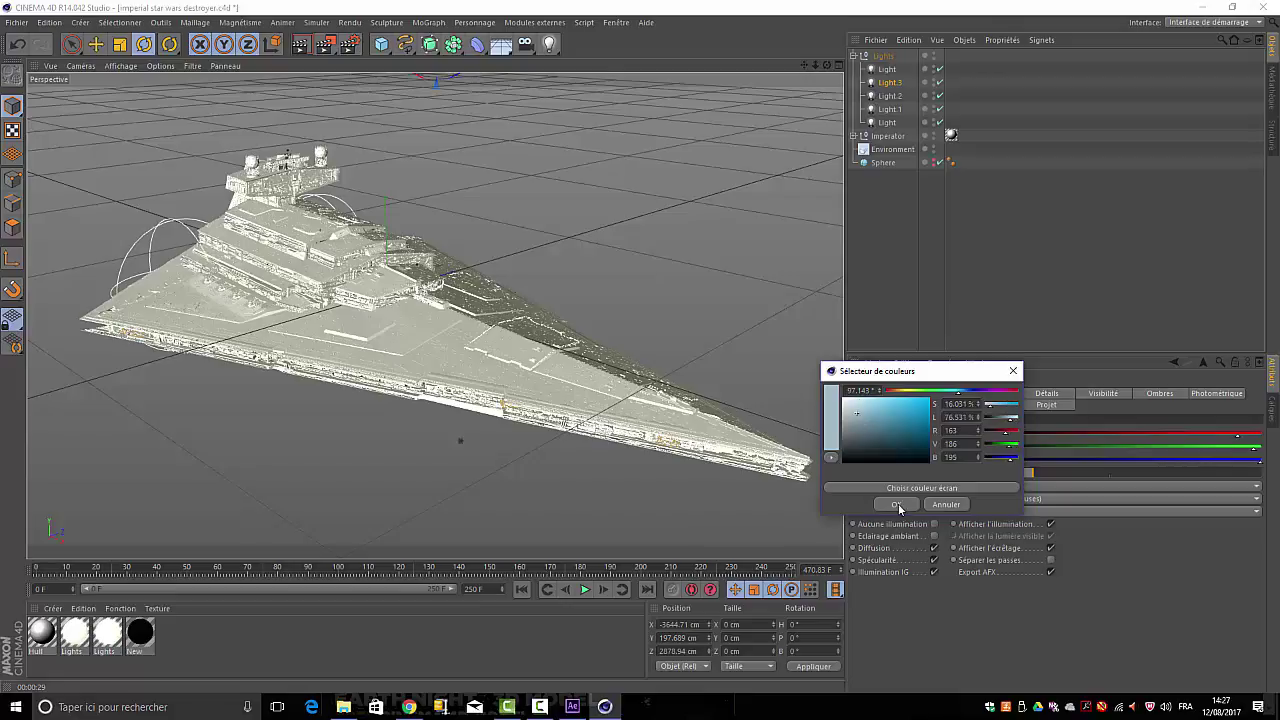
pyautogui.click(898, 503)
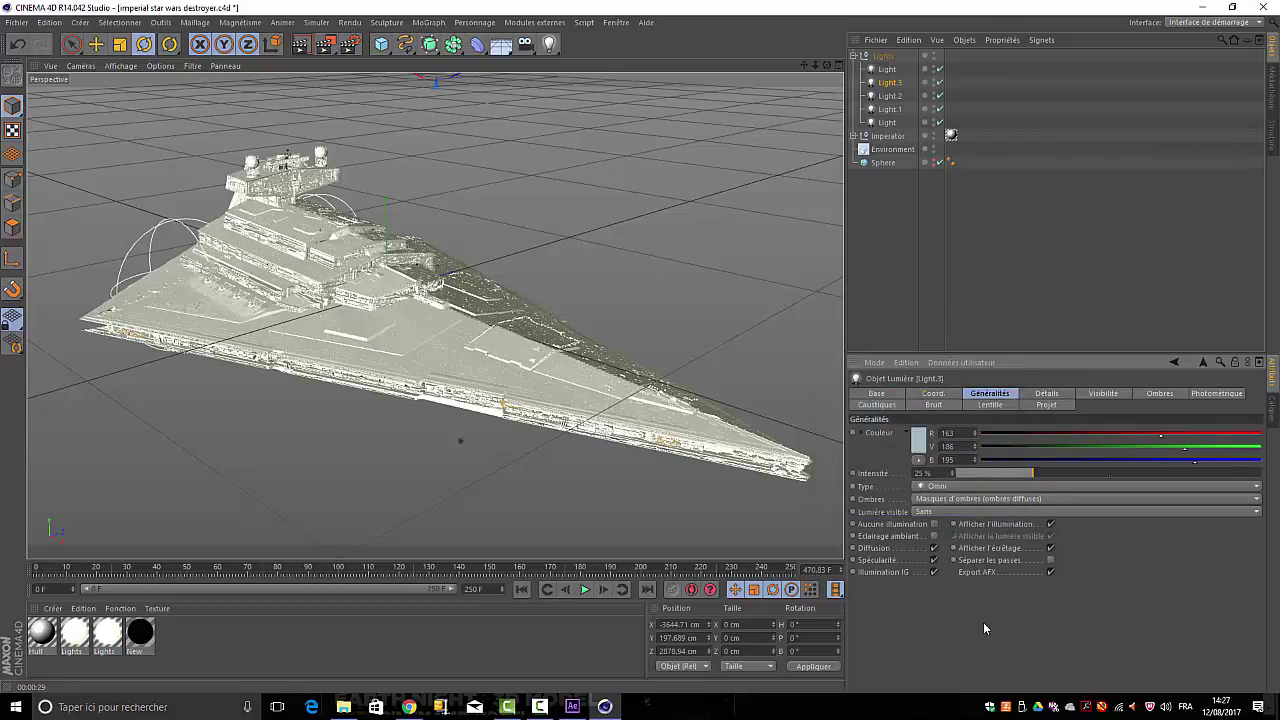
# - Change the colour of Light.2 to grey, RGB 156, 165, 169, and lower its intensity
pyautogui.click(887, 97)
pyautogui.click(918, 440)
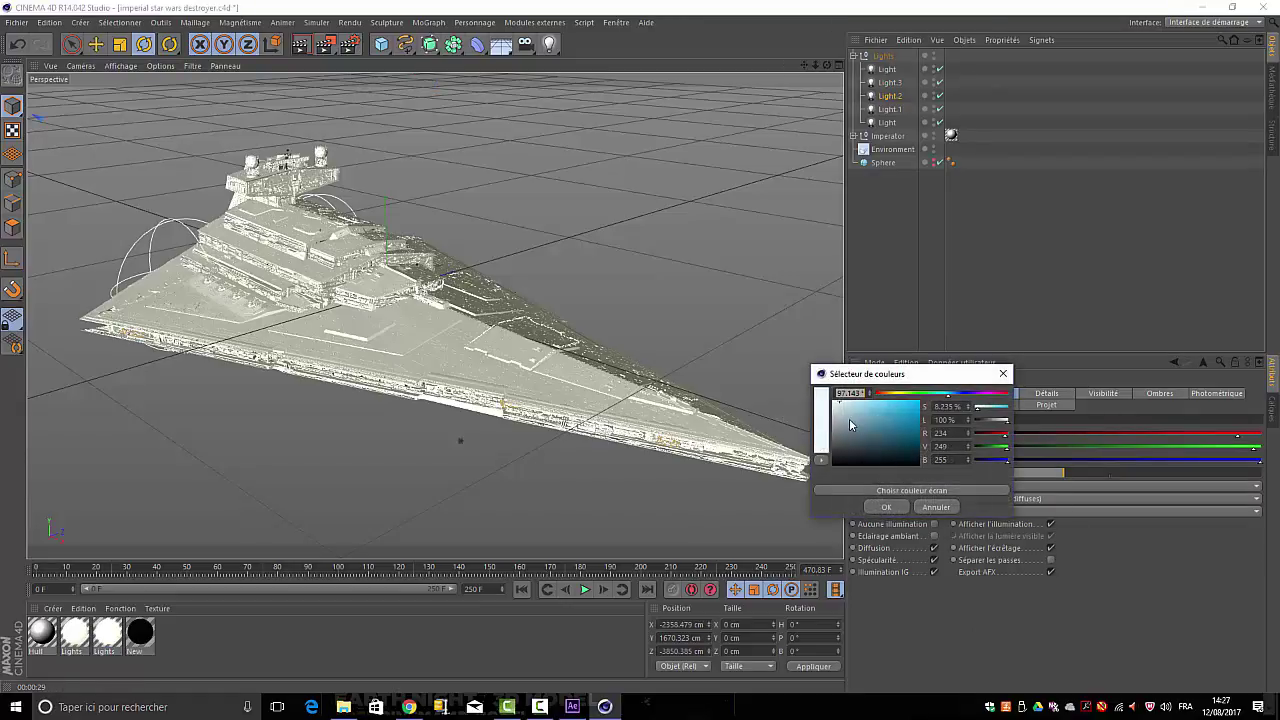
pyautogui.click(838, 421)
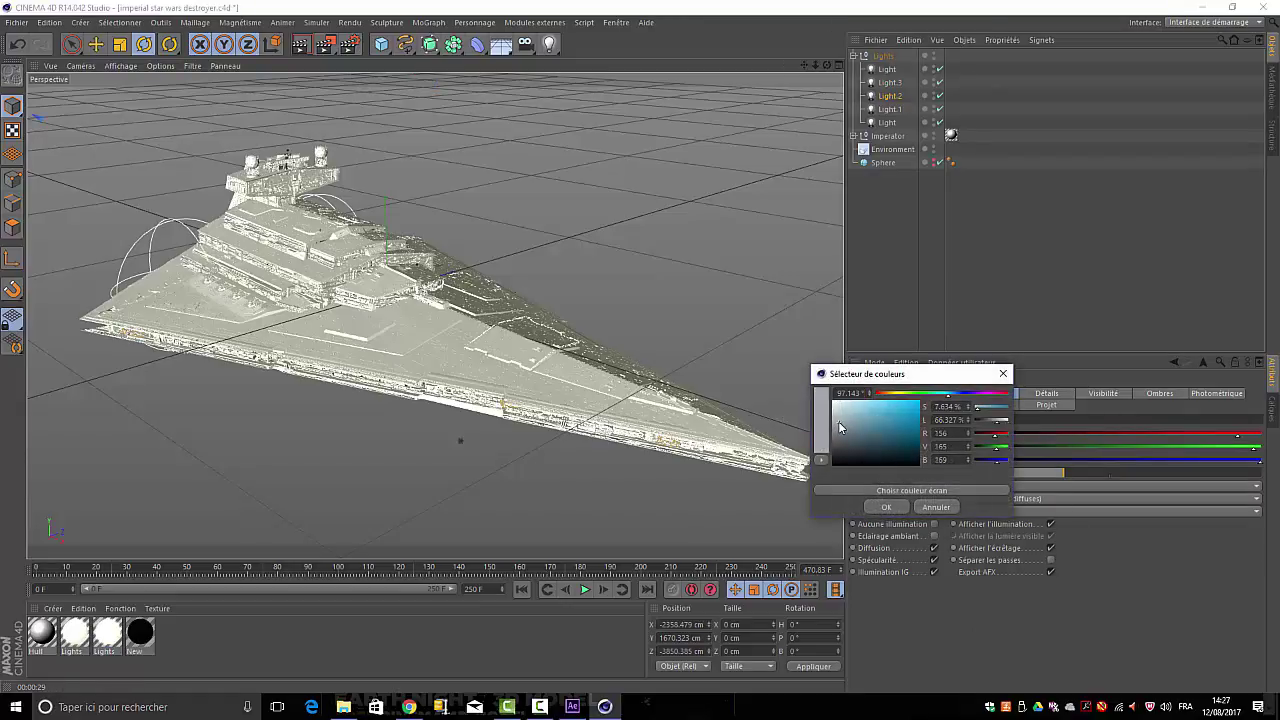
pyautogui.click(889, 507)
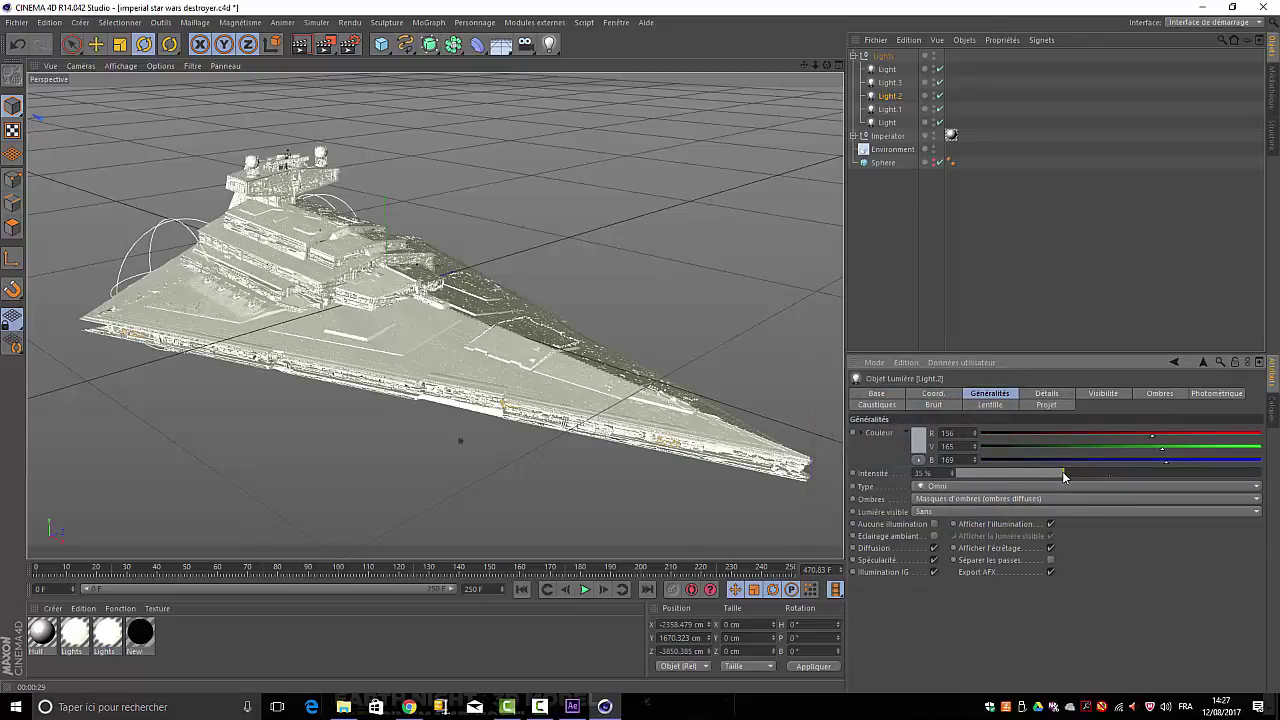
pyautogui.moveTo(1045, 481); pyautogui.dragTo(1038, 476)
# - Change the colour of Light.1 to a neutral mid grey, RGB 128, 129, 130
pyautogui.click(888, 110)
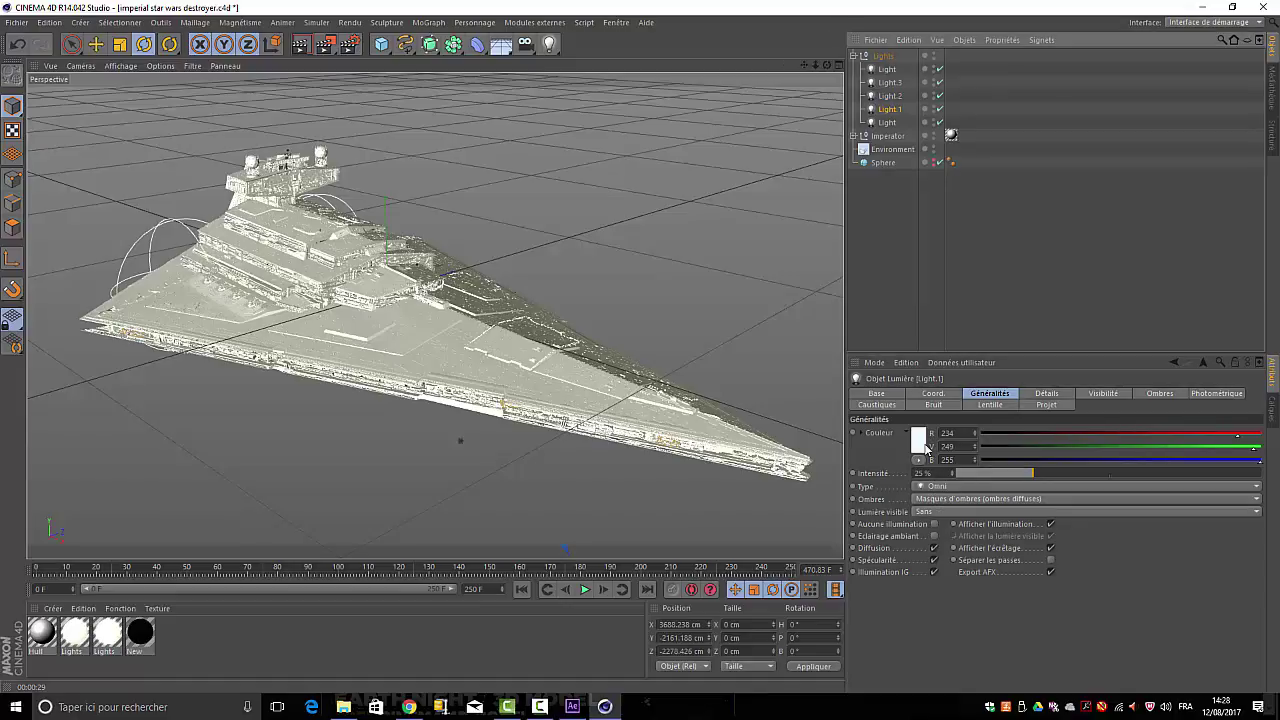
pyautogui.click(918, 436)
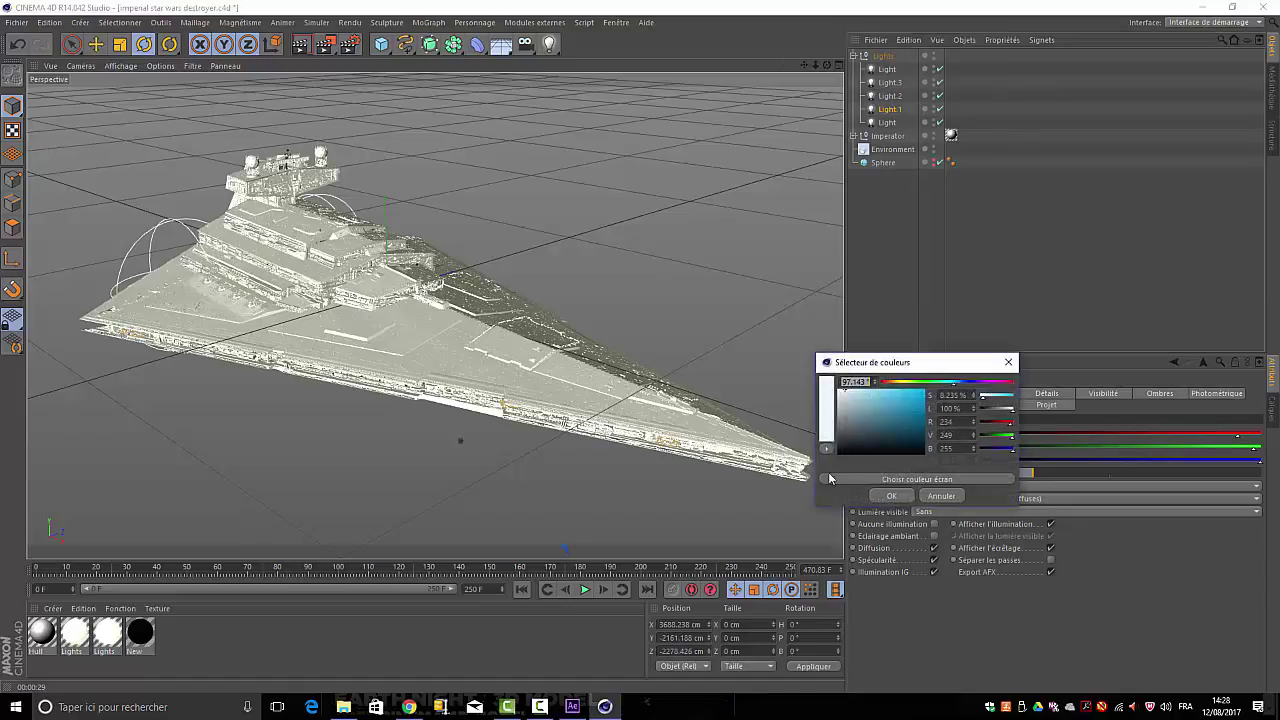
pyautogui.click(839, 422)
pyautogui.click(1007, 604)
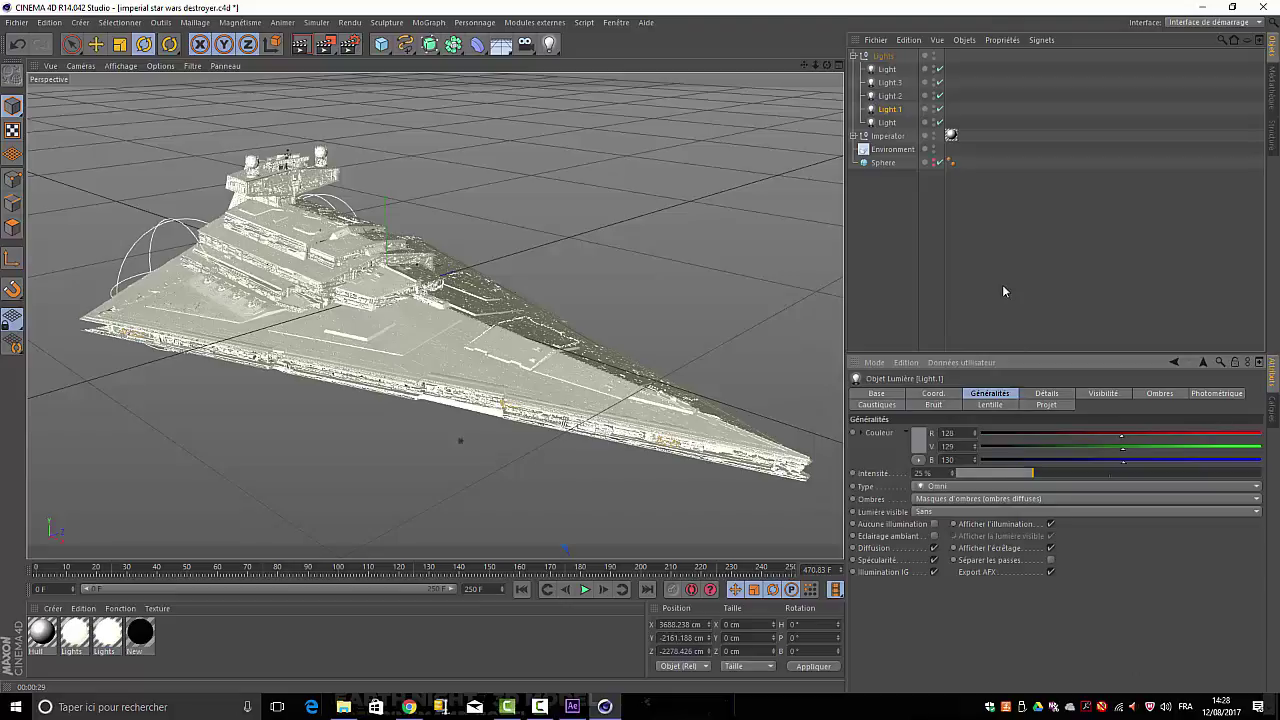
# - Set the intensity of the last light in the Lights group to 100 %
pyautogui.click(887, 122)
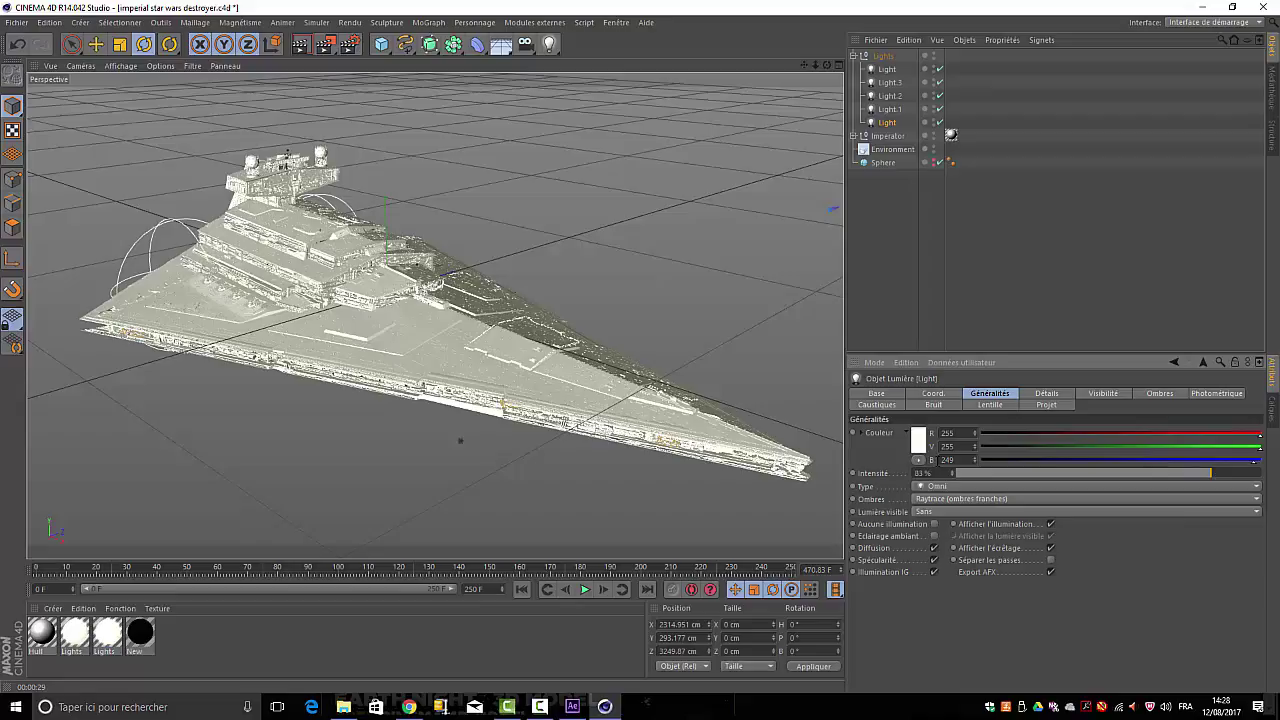
pyautogui.moveTo(919, 474); pyautogui.dragTo(914, 474)
pyautogui.press('BackSpace')
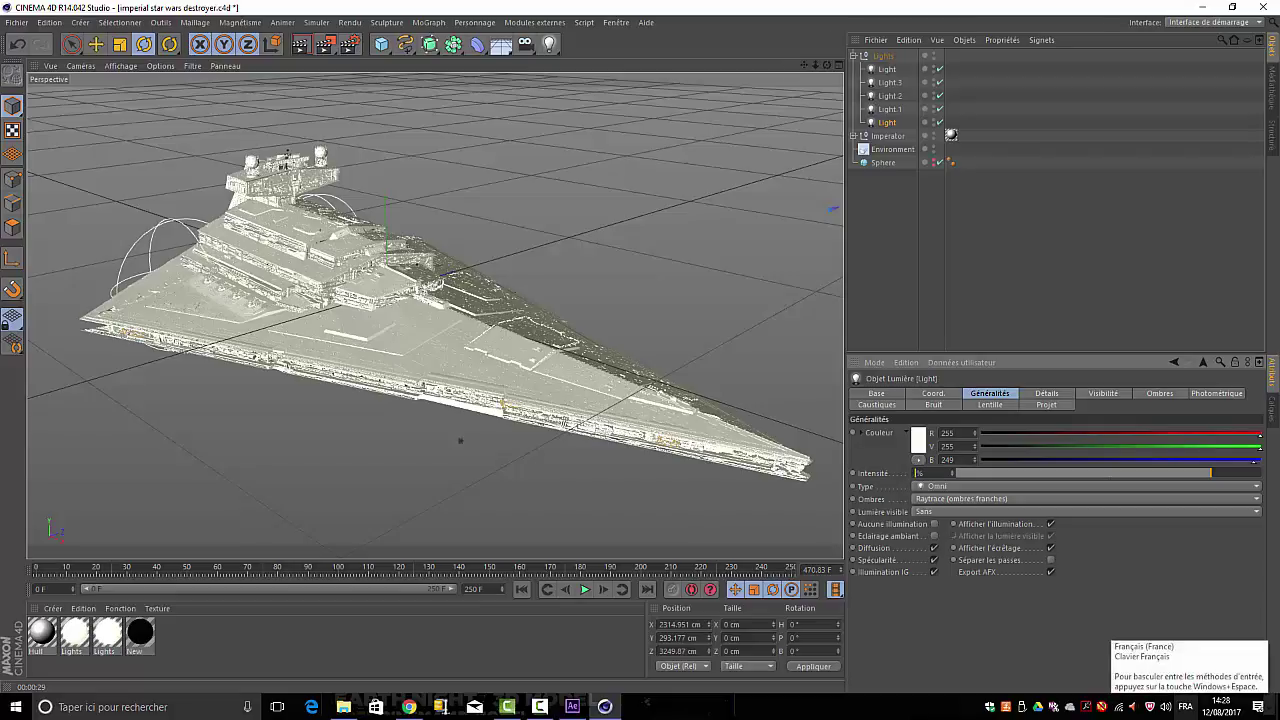
pyautogui.write('100')
pyautogui.press('Return')
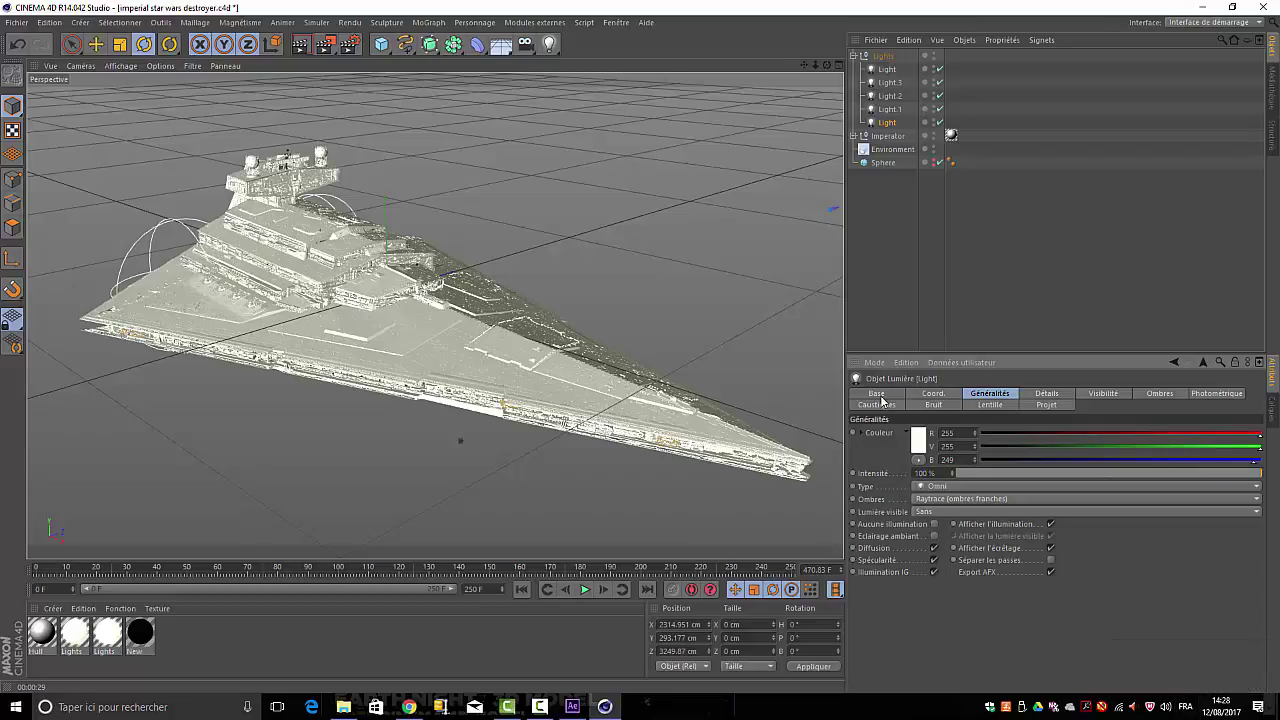
# - Try a pale yellow colour, RGB 236, 236, 180, on the last light and render a preview of the perspective view
pyautogui.click(920, 438)
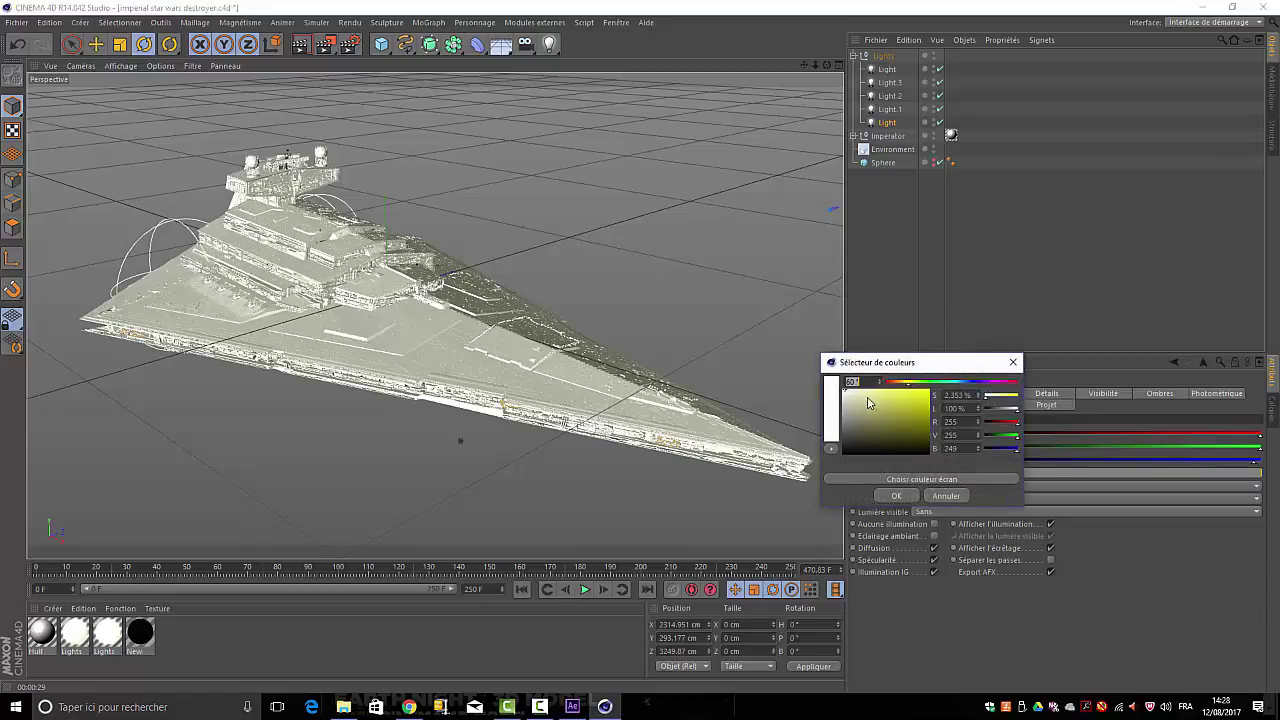
pyautogui.click(863, 393)
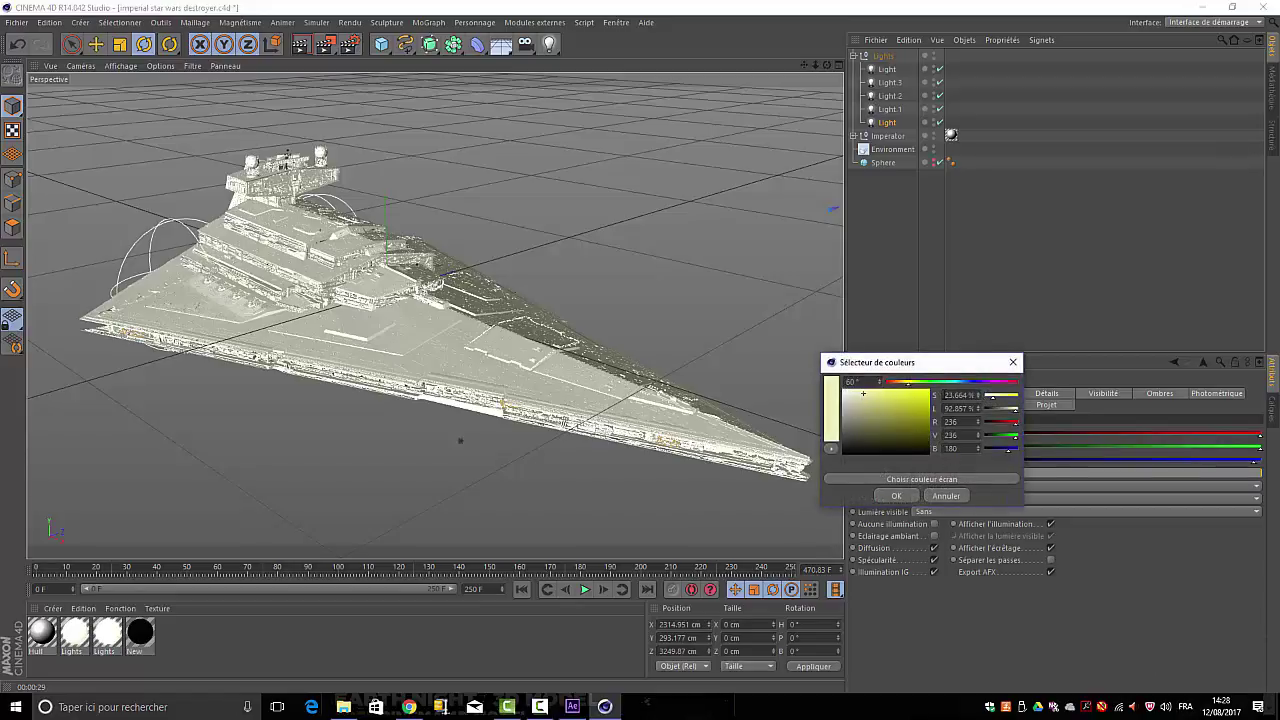
pyautogui.click(896, 495)
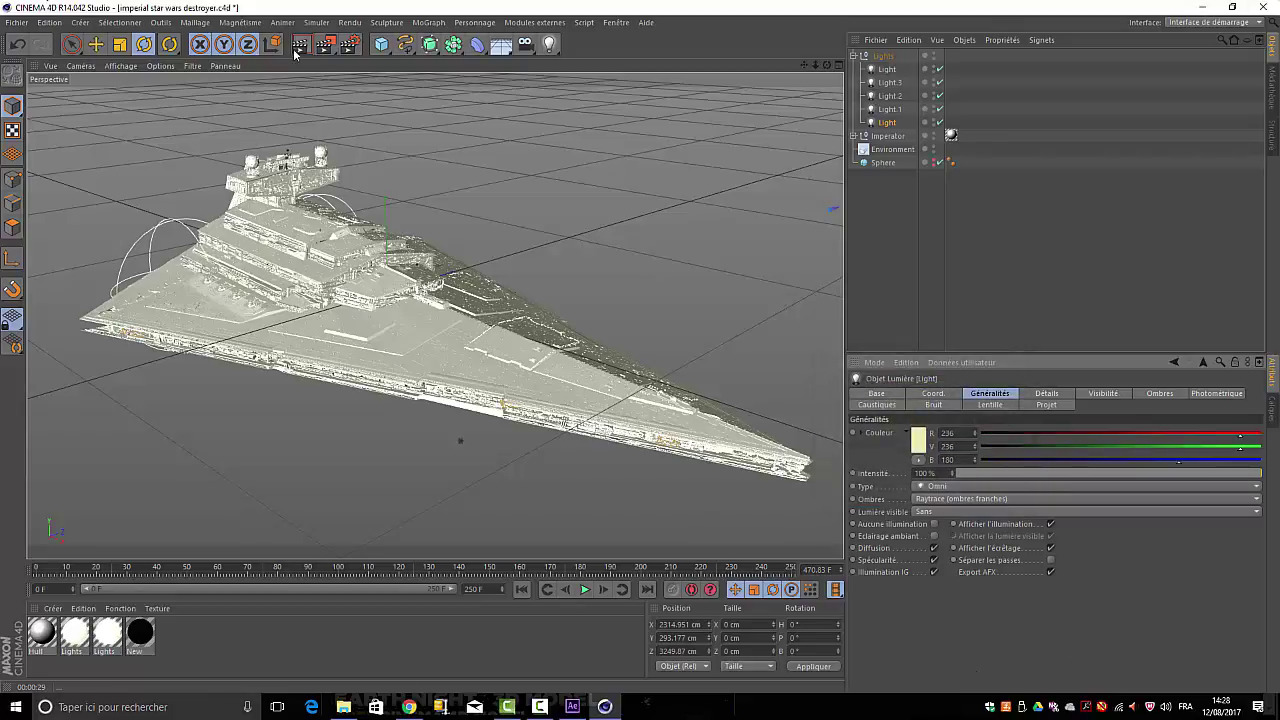
pyautogui.hotkey('ctrl', 'r')
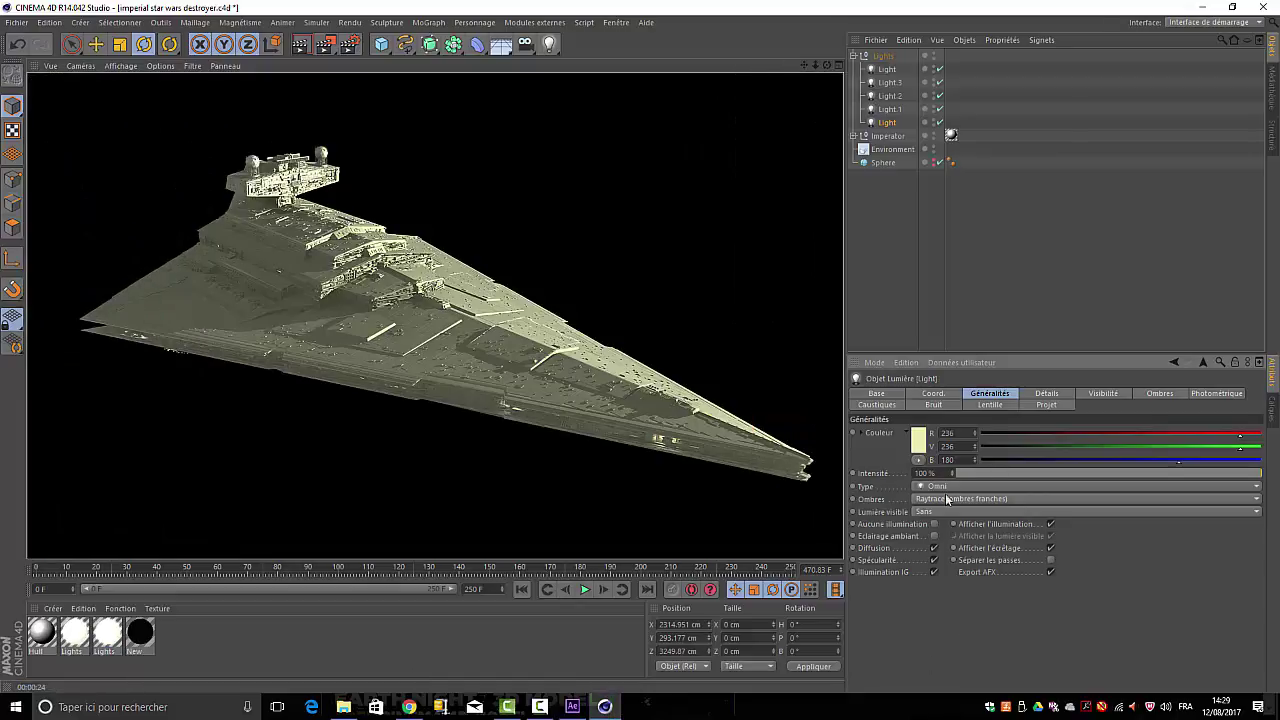
# - Change the last light's colour to a light blue, RGB 175, 192, 234, and render a preview of the ship
pyautogui.click(921, 444)
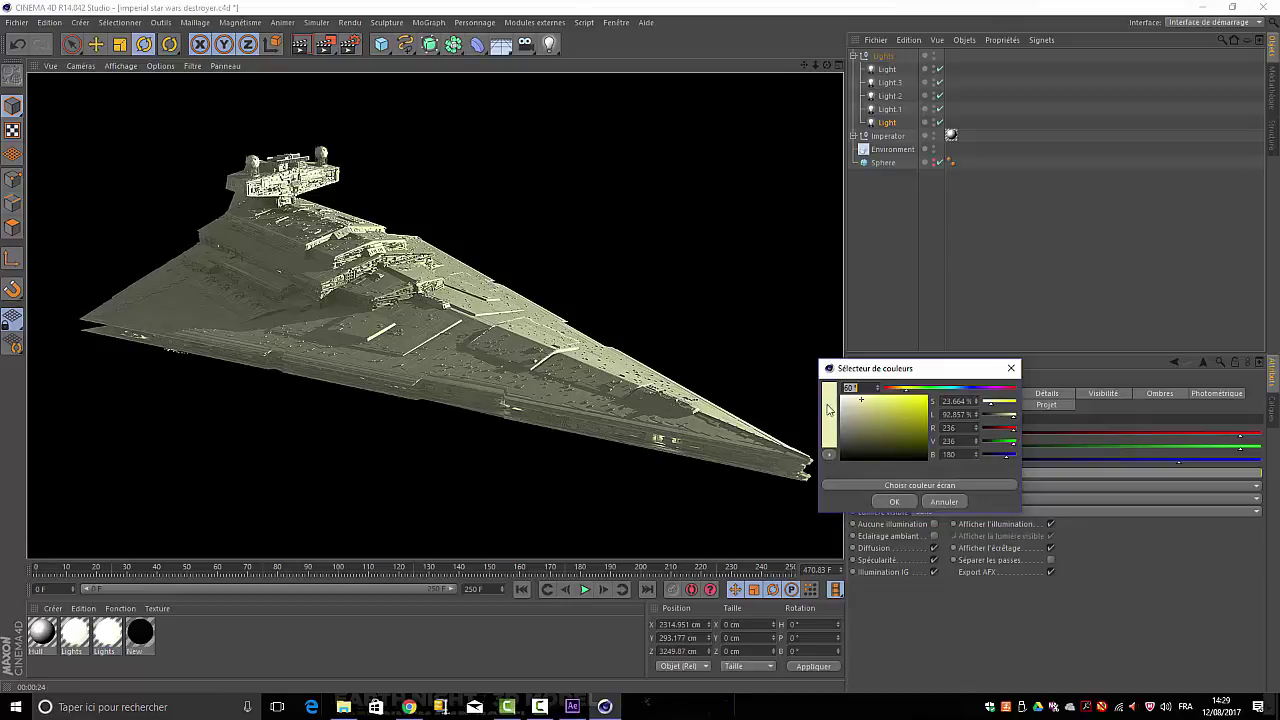
pyautogui.click(966, 389)
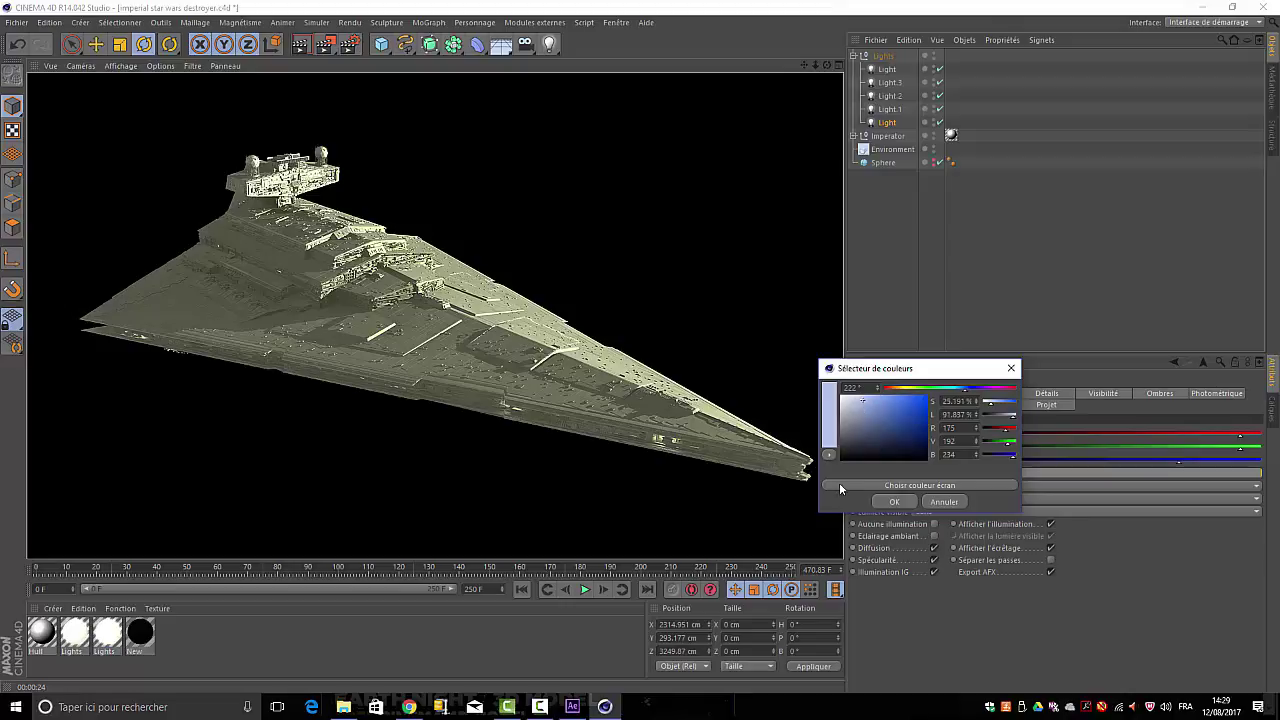
pyautogui.click(894, 501)
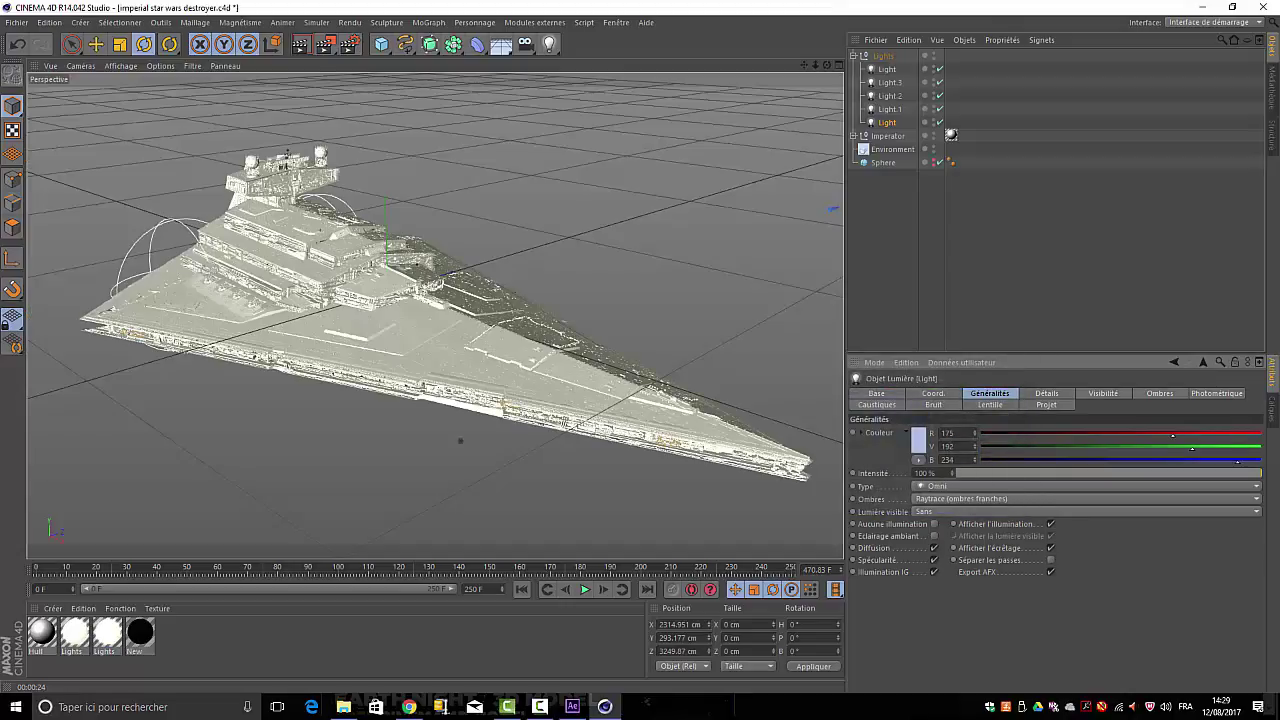
pyautogui.click(301, 48)
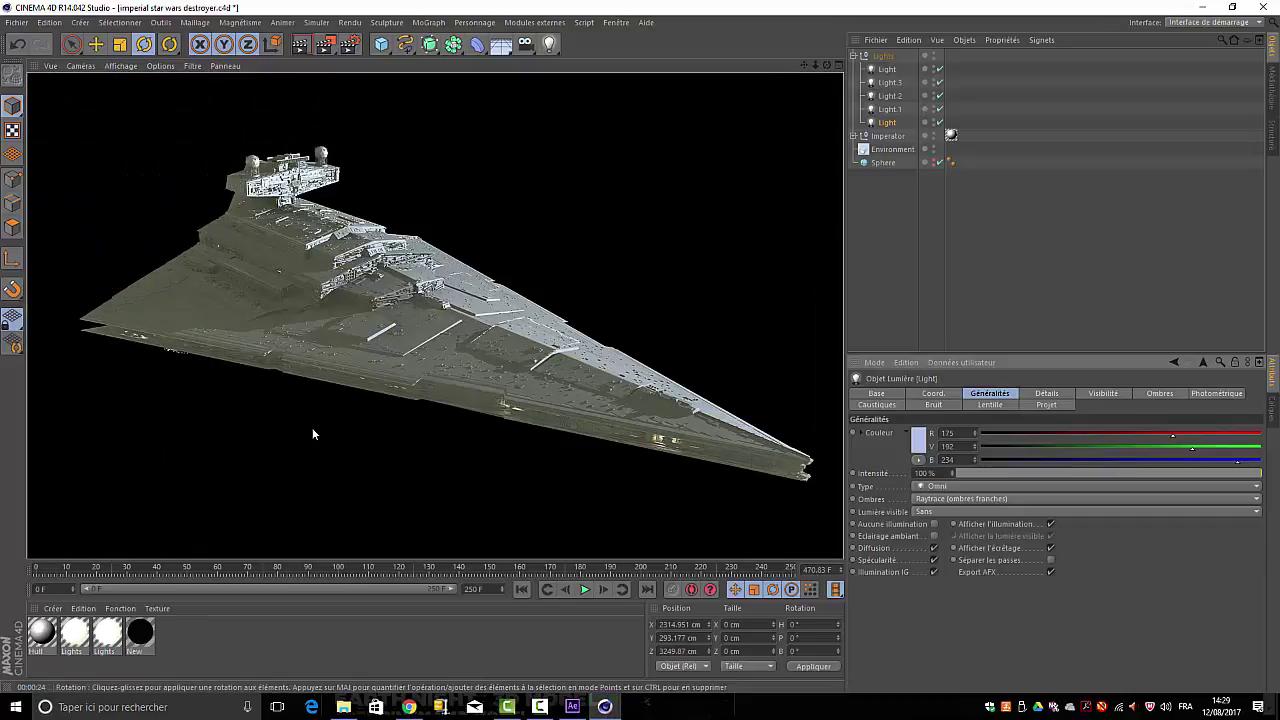
# - Start saving the project under a new name and create a folder named "tuto model" inside the modelC4D folder
pyautogui.click(18, 22)
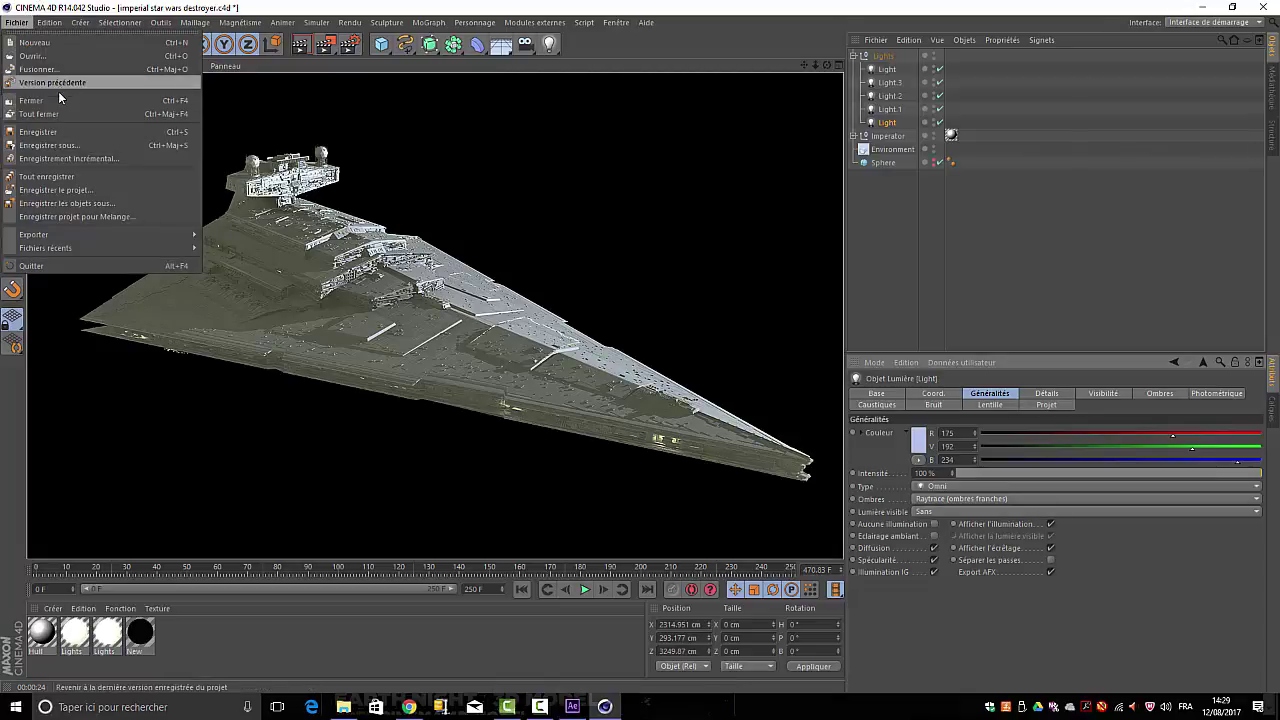
pyautogui.click(47, 146)
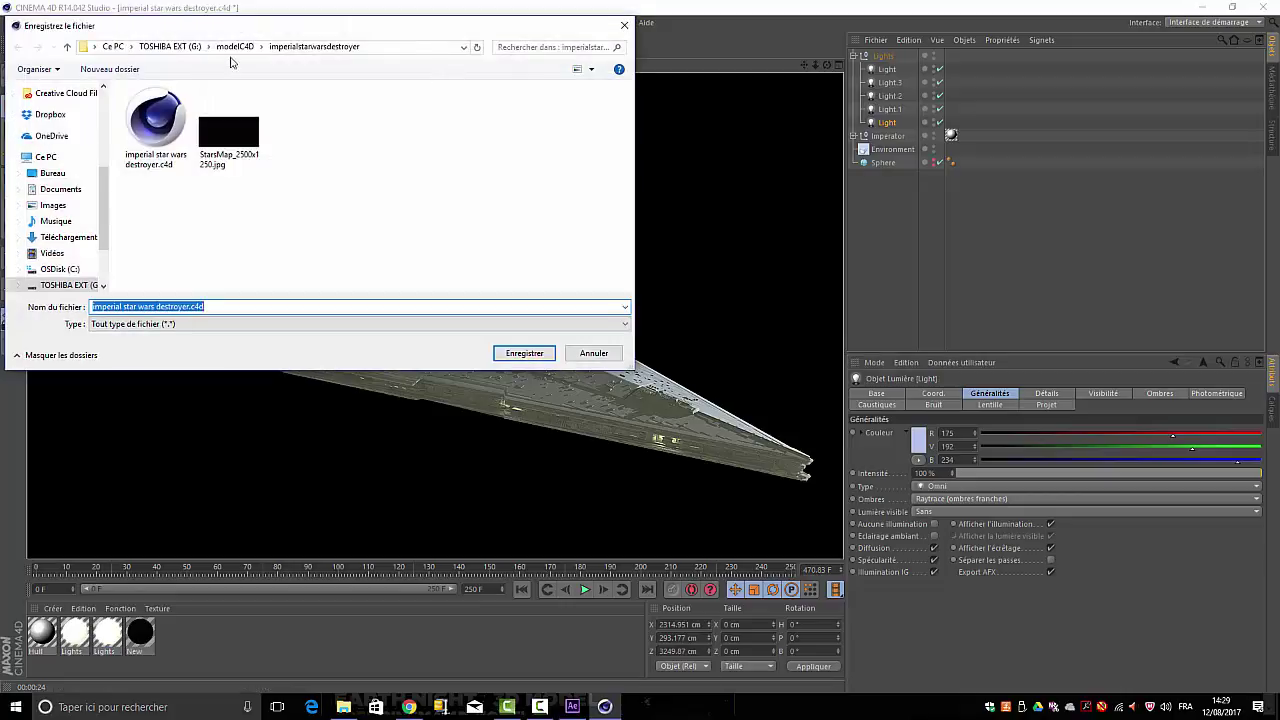
pyautogui.click(236, 47)
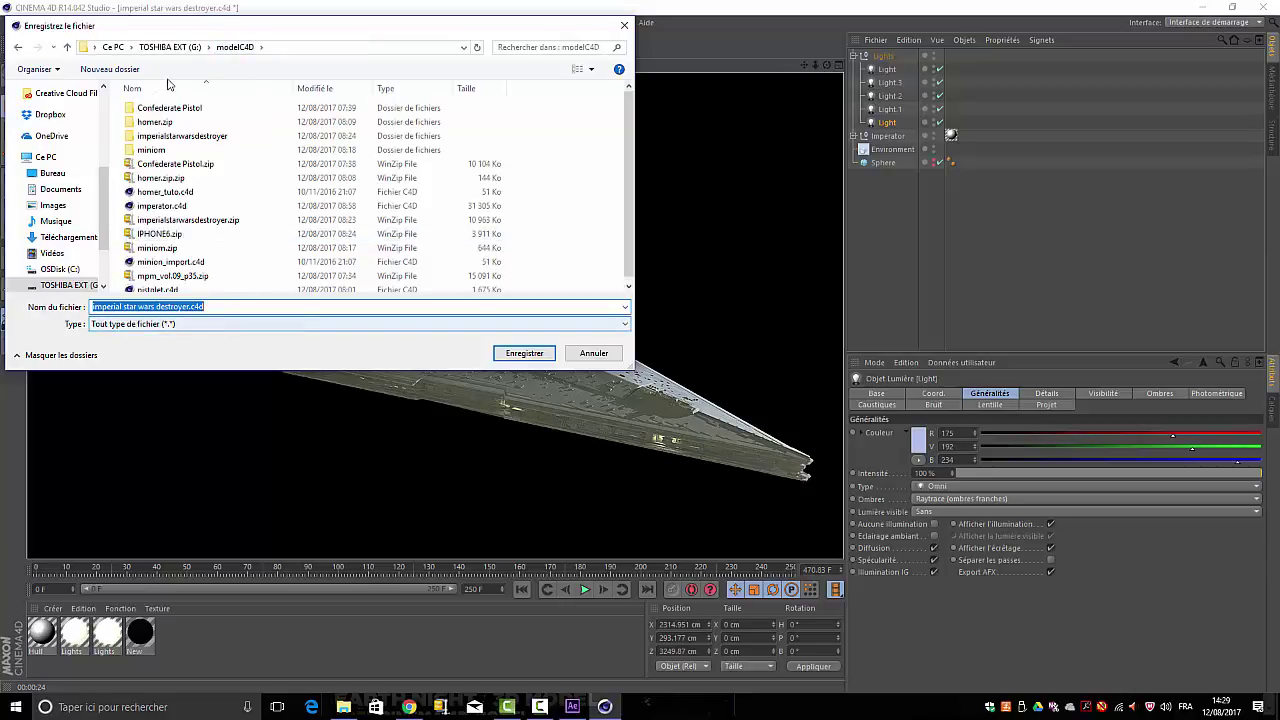
pyautogui.click(112, 72)
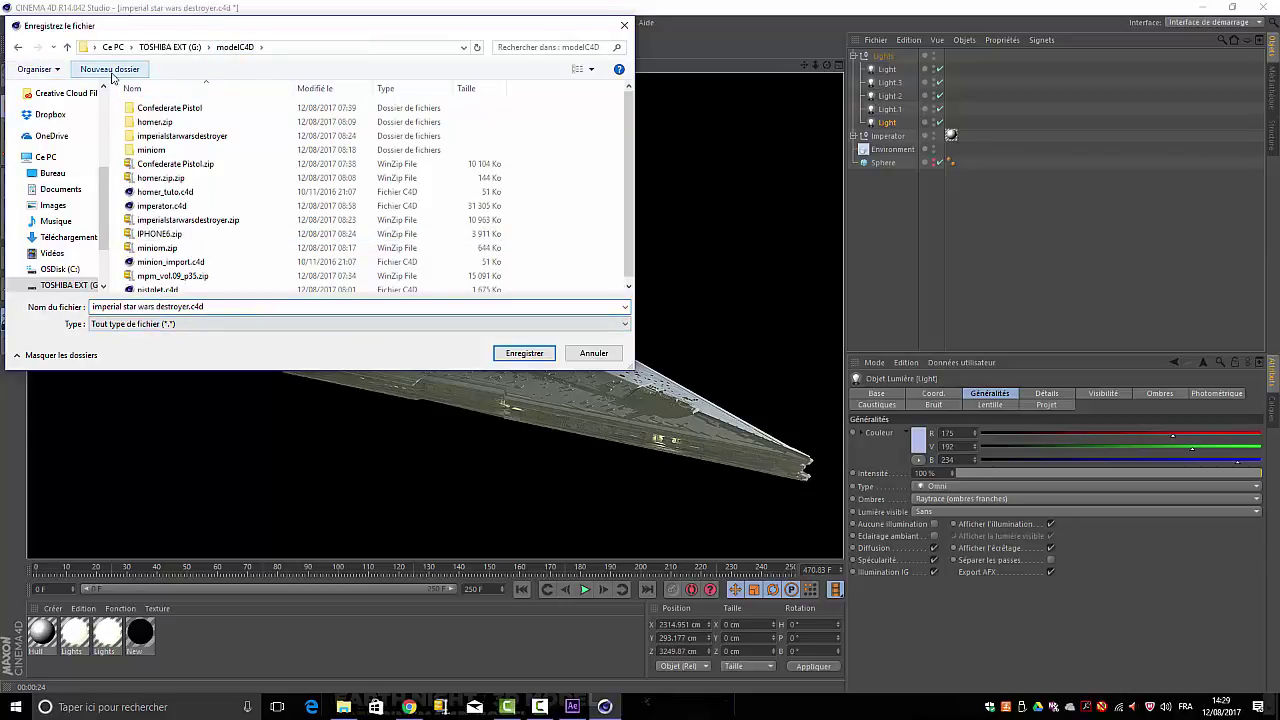
pyautogui.write('tu')
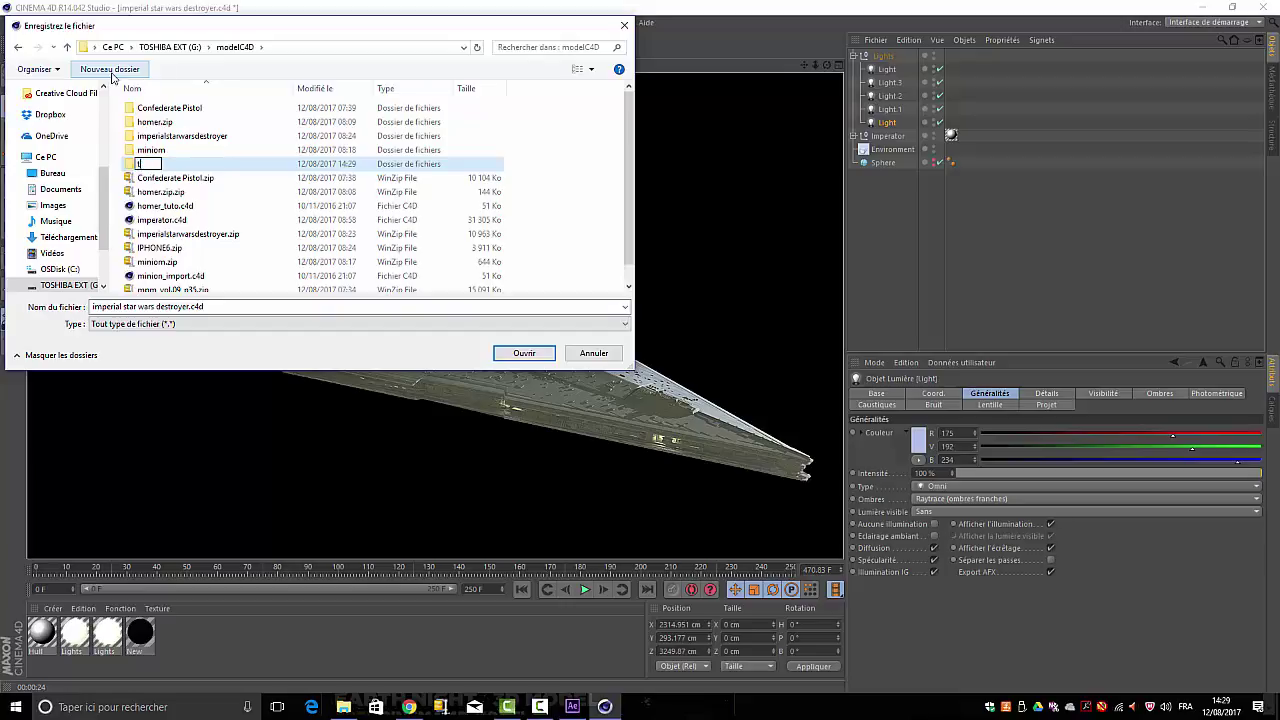
pyautogui.write('to model')
pyautogui.press('Return')
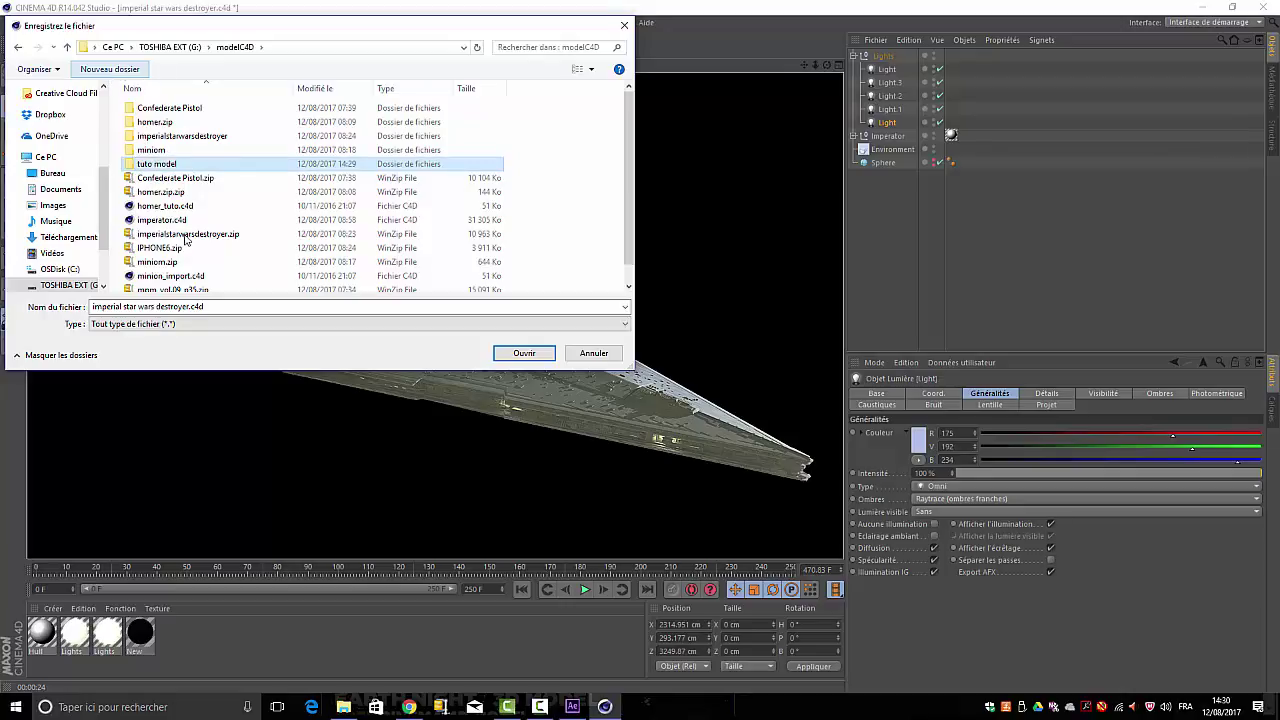
# - Save the project as imperial.c4d in the tuto model folder and close Cinema 4D
pyautogui.click(210, 306)
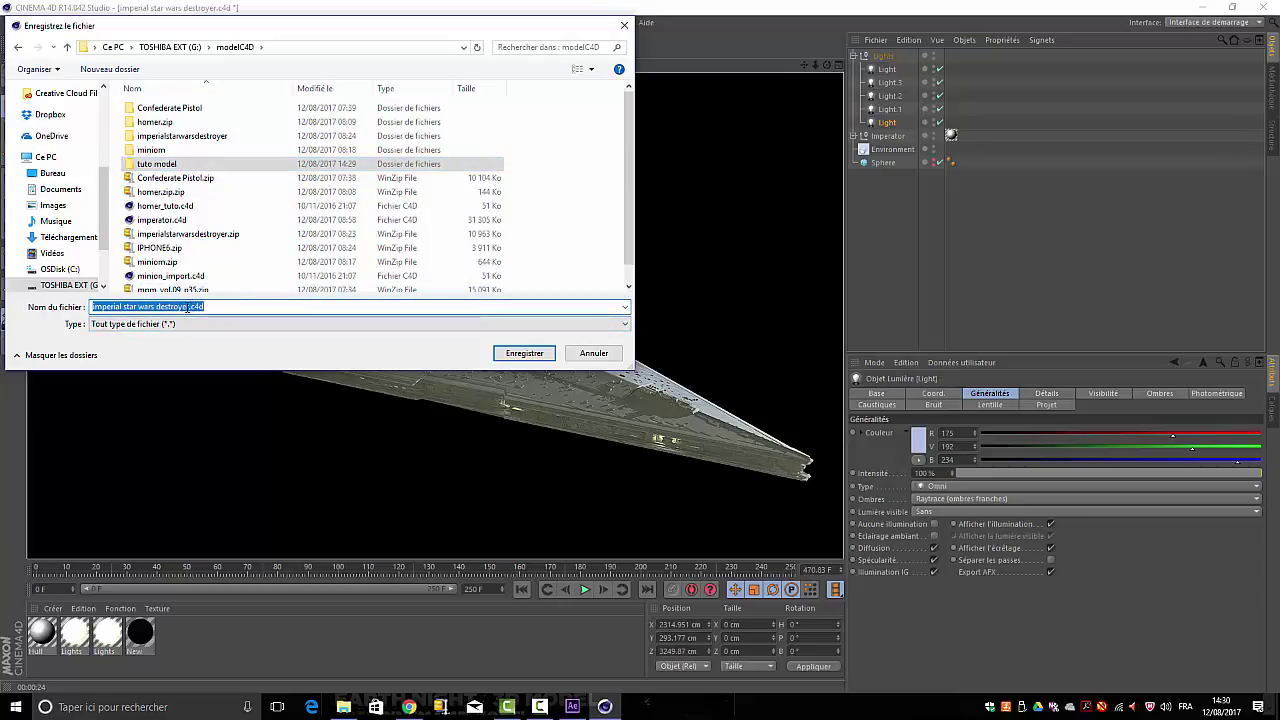
pyautogui.moveTo(187, 307); pyautogui.dragTo(124, 318)
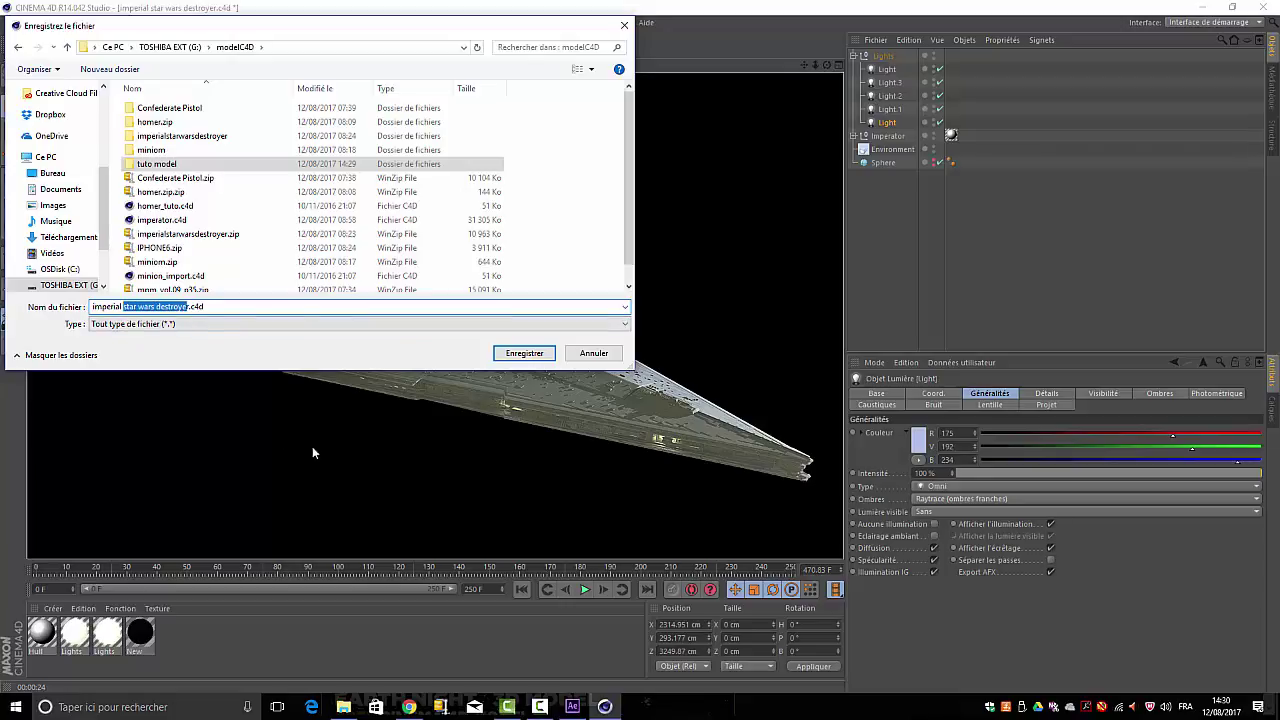
pyautogui.press('BackSpace')
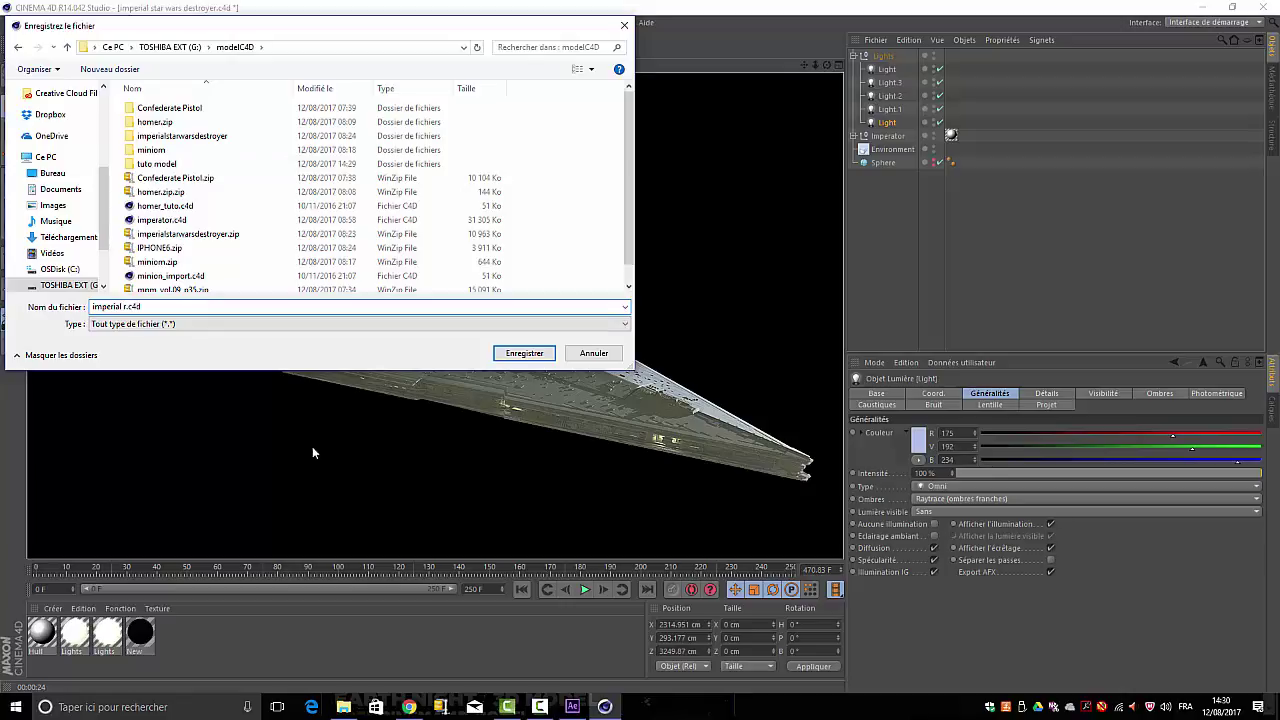
pyautogui.press('BackSpace')
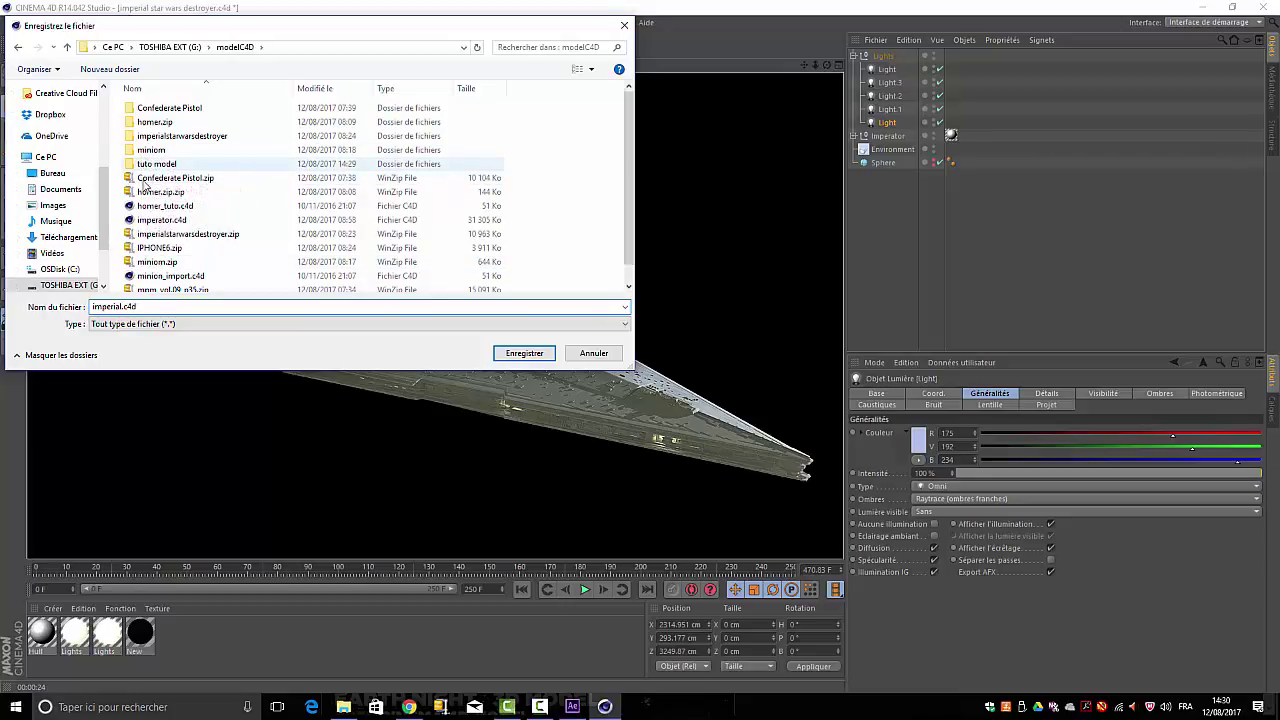
pyautogui.click(157, 164)
pyautogui.click(524, 353)
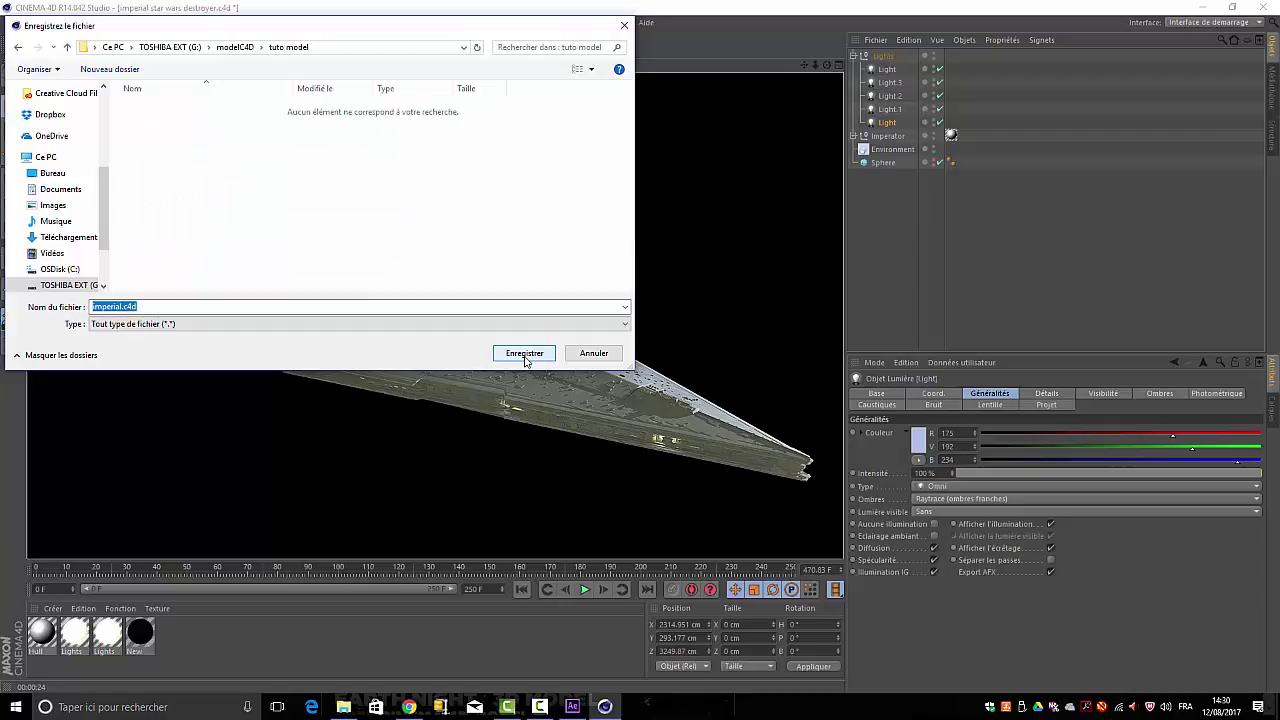
pyautogui.click(524, 353)
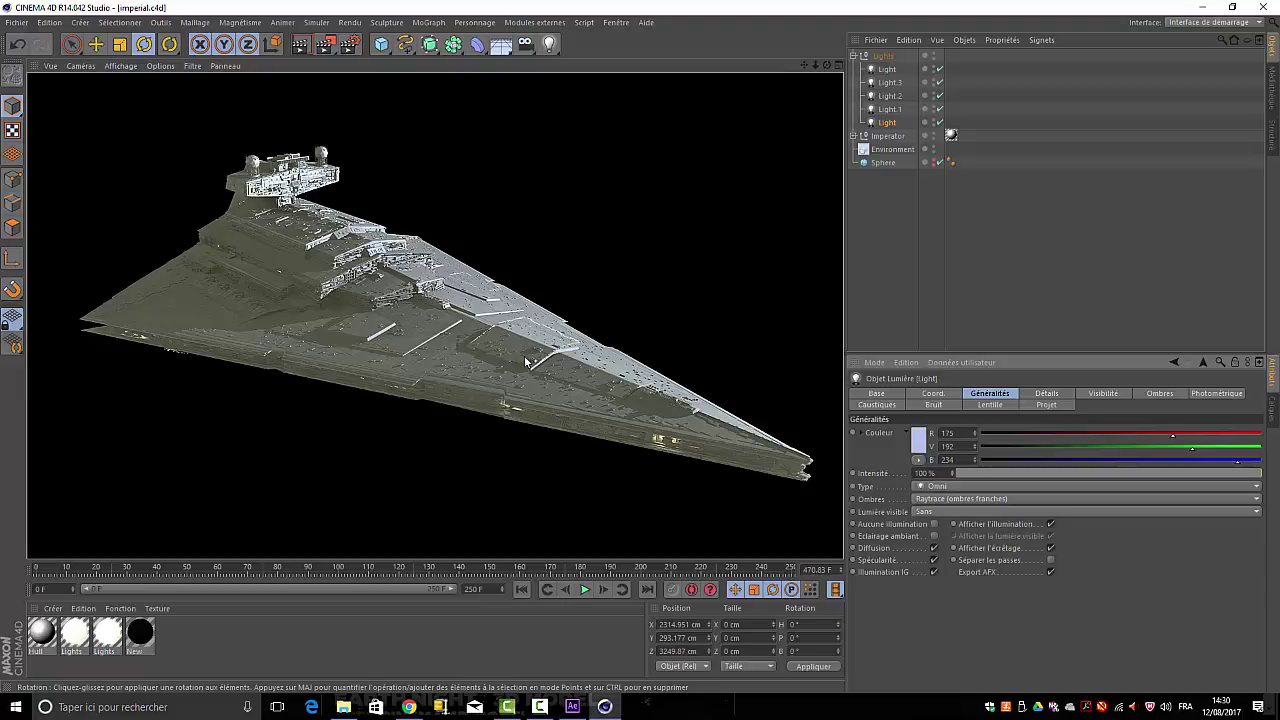
pyautogui.click(1263, 8)
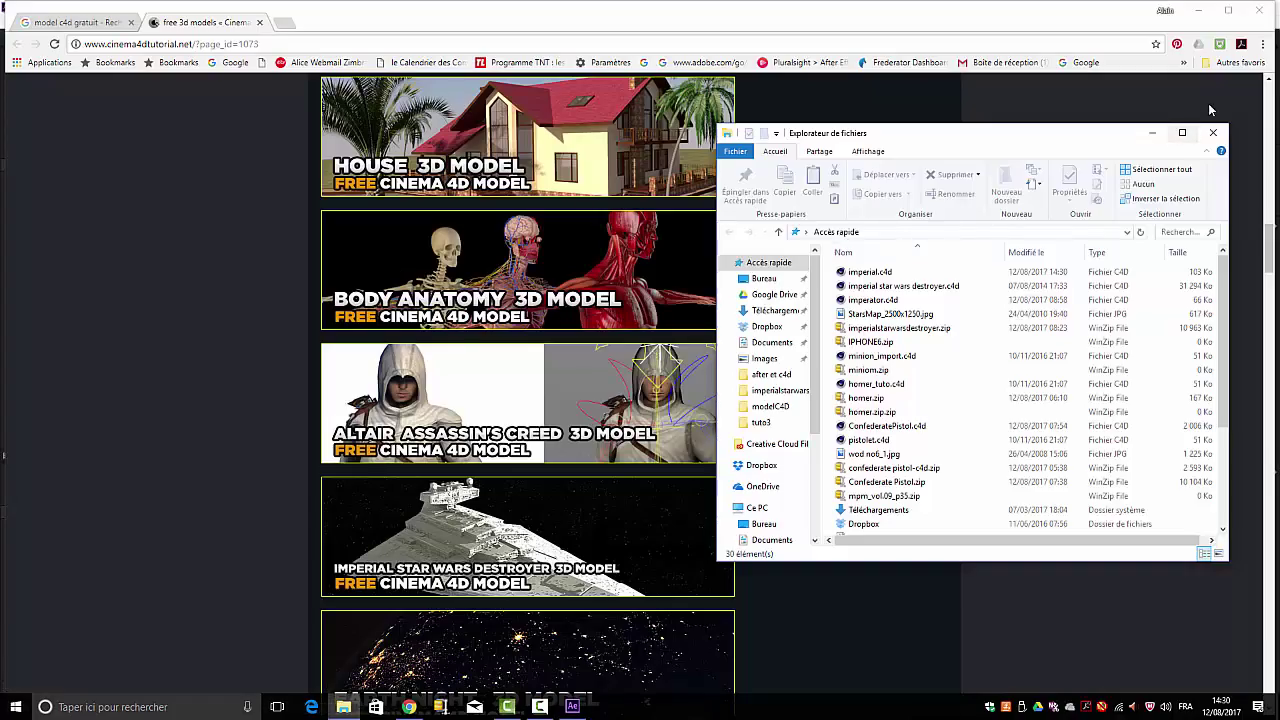
# - Put away the file explorer and browser, then in After Effects start a new MAXON CINEMA 4D file in the tuto model folder
pyautogui.click(1152, 133)
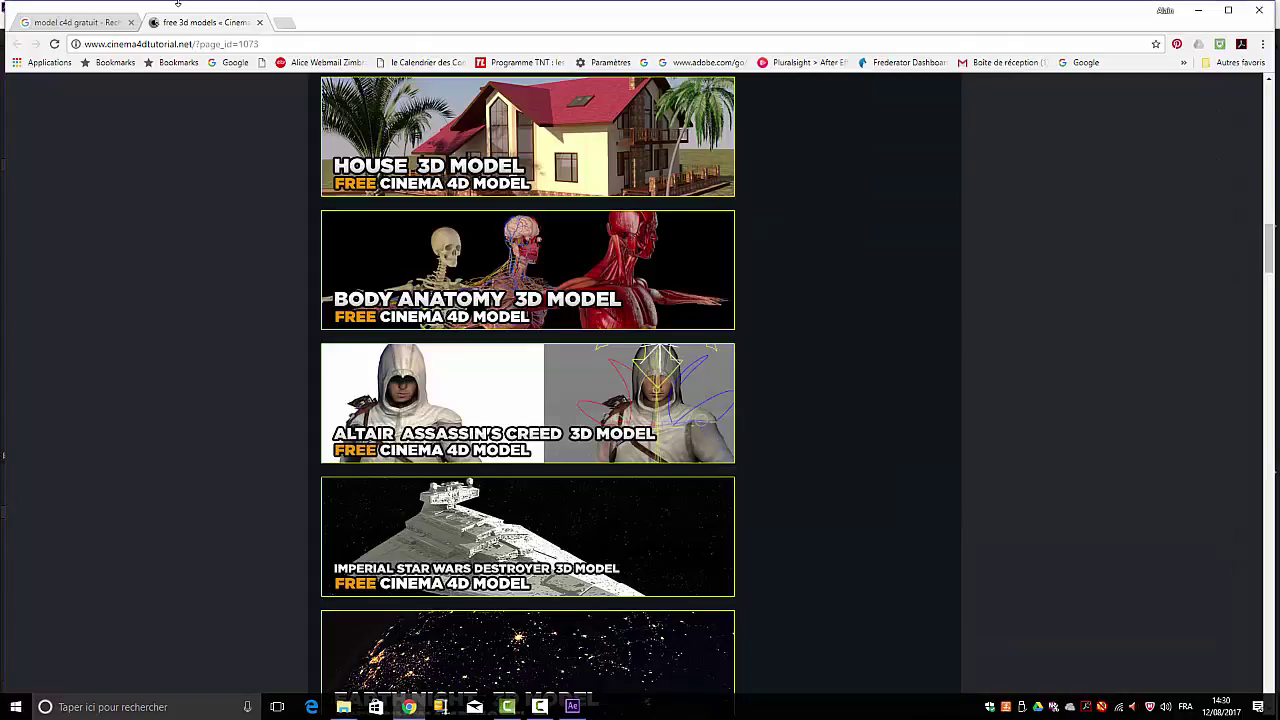
pyautogui.click(1260, 11)
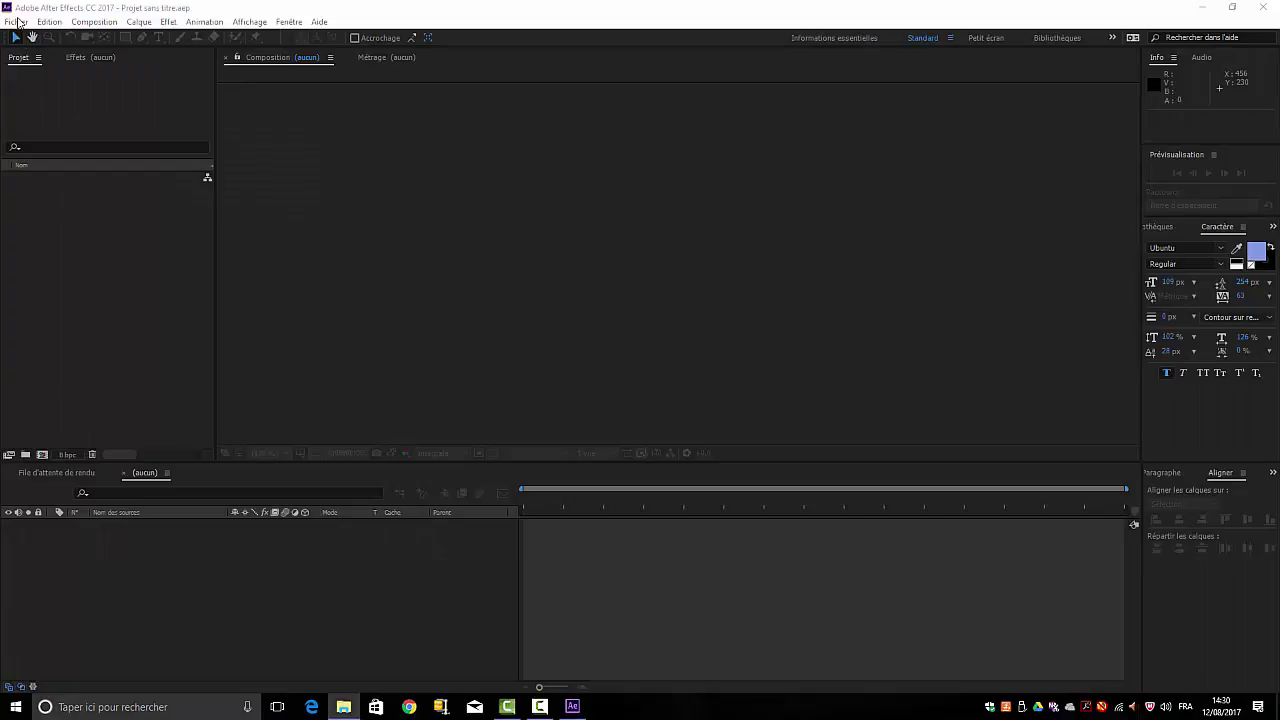
pyautogui.click(15, 22)
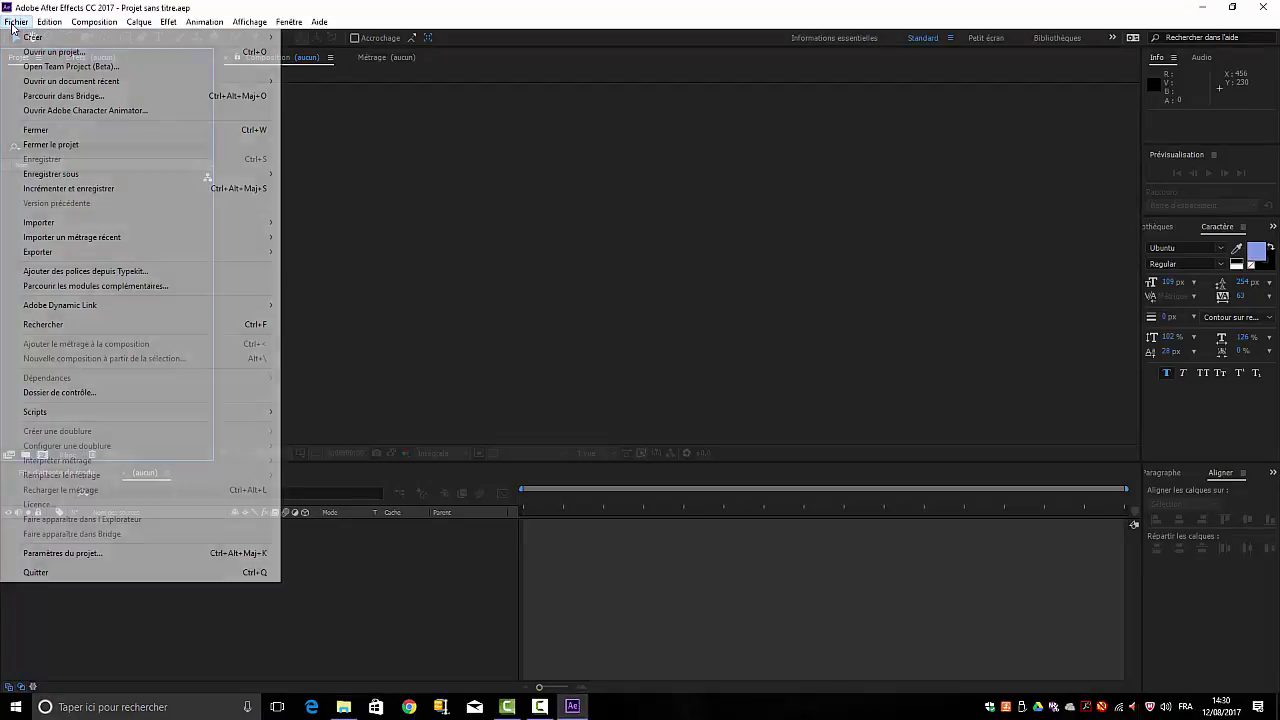
pyautogui.moveTo(238, 23)
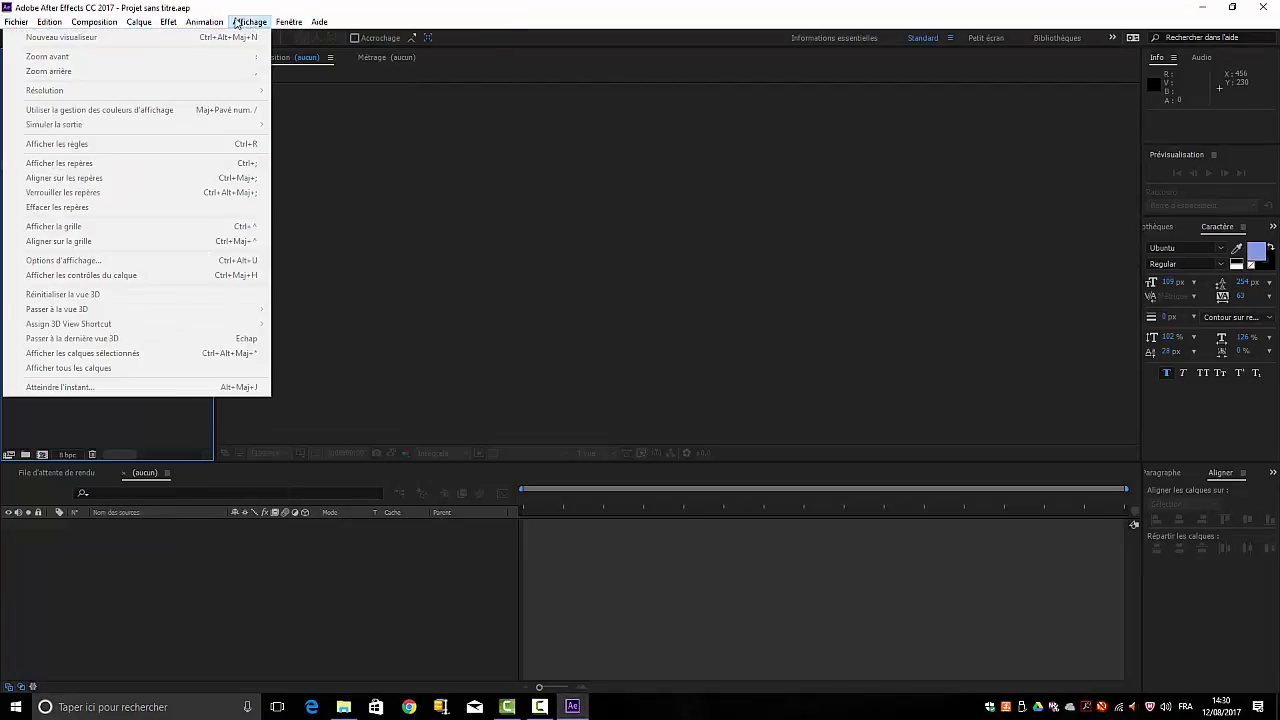
pyautogui.moveTo(15, 22)
pyautogui.moveTo(186, 37)
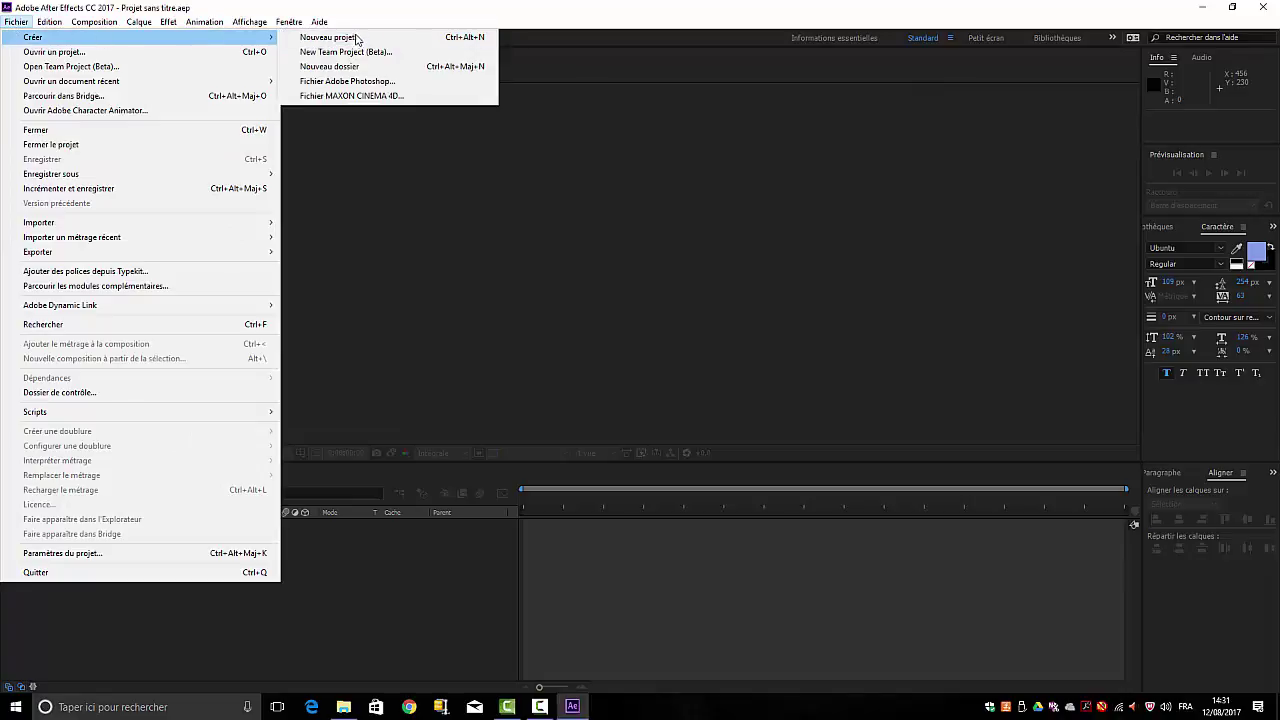
pyautogui.click(345, 95)
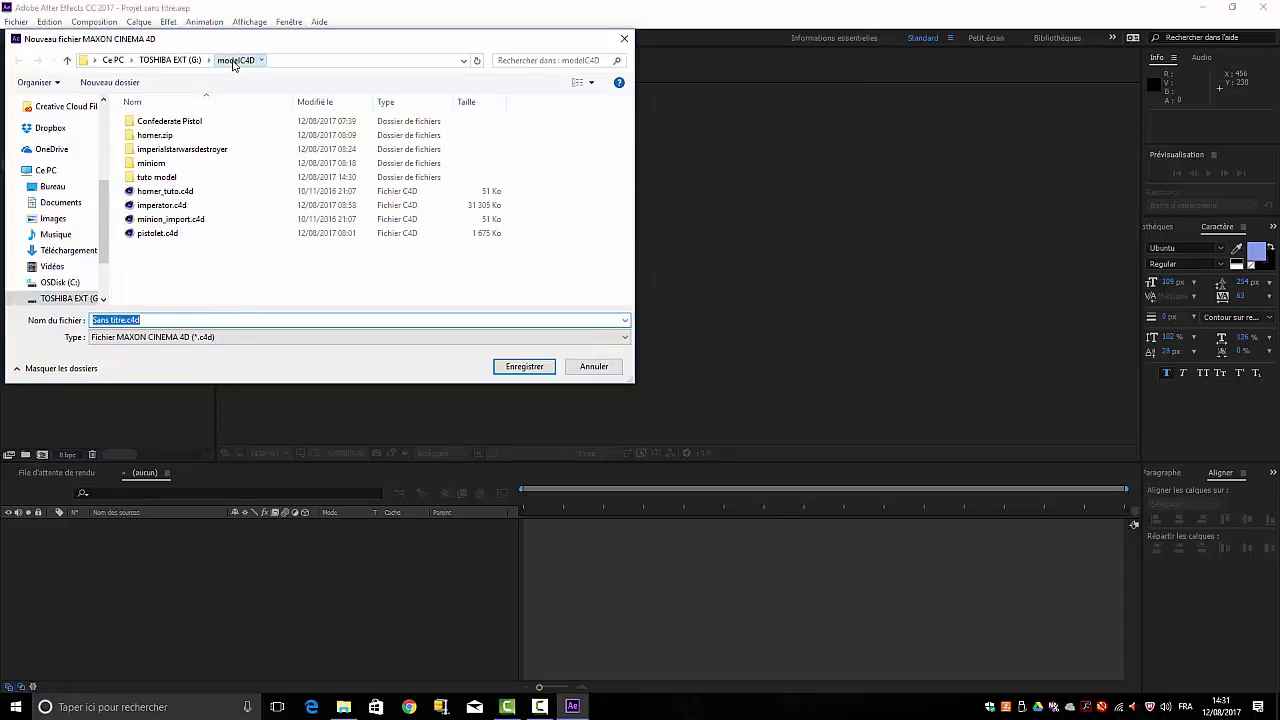
pyautogui.click(155, 178)
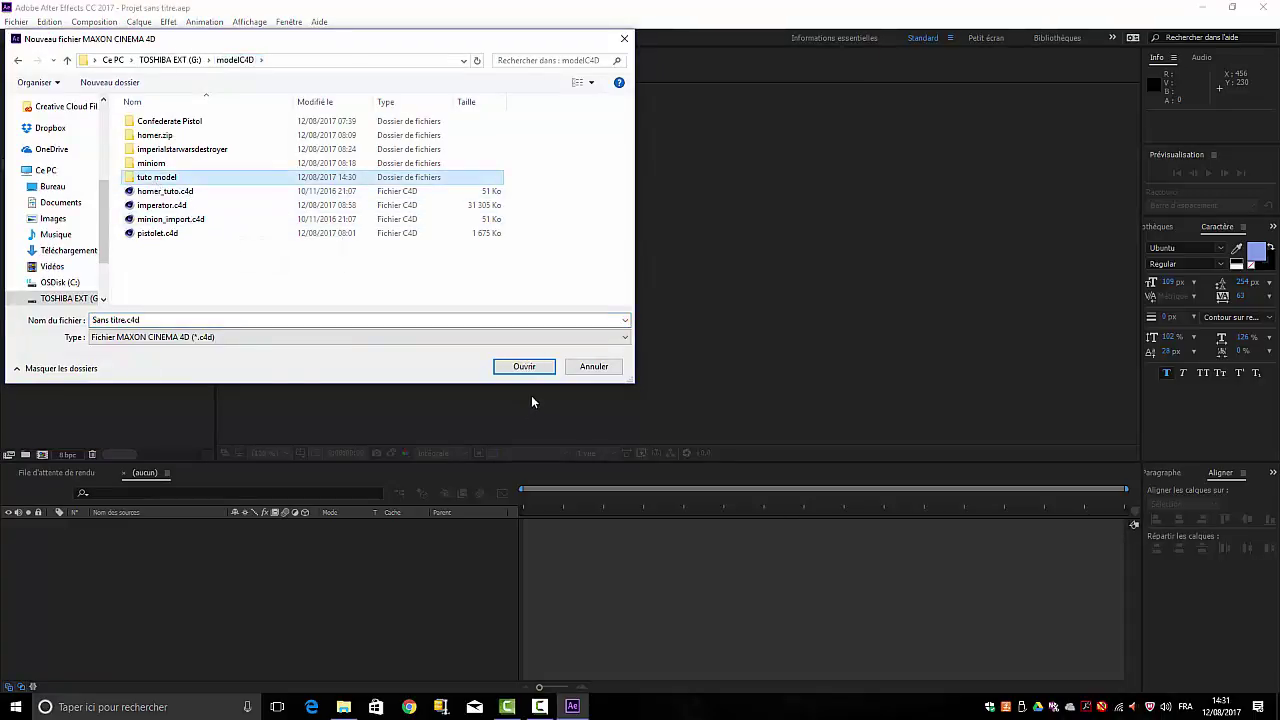
pyautogui.click(524, 368)
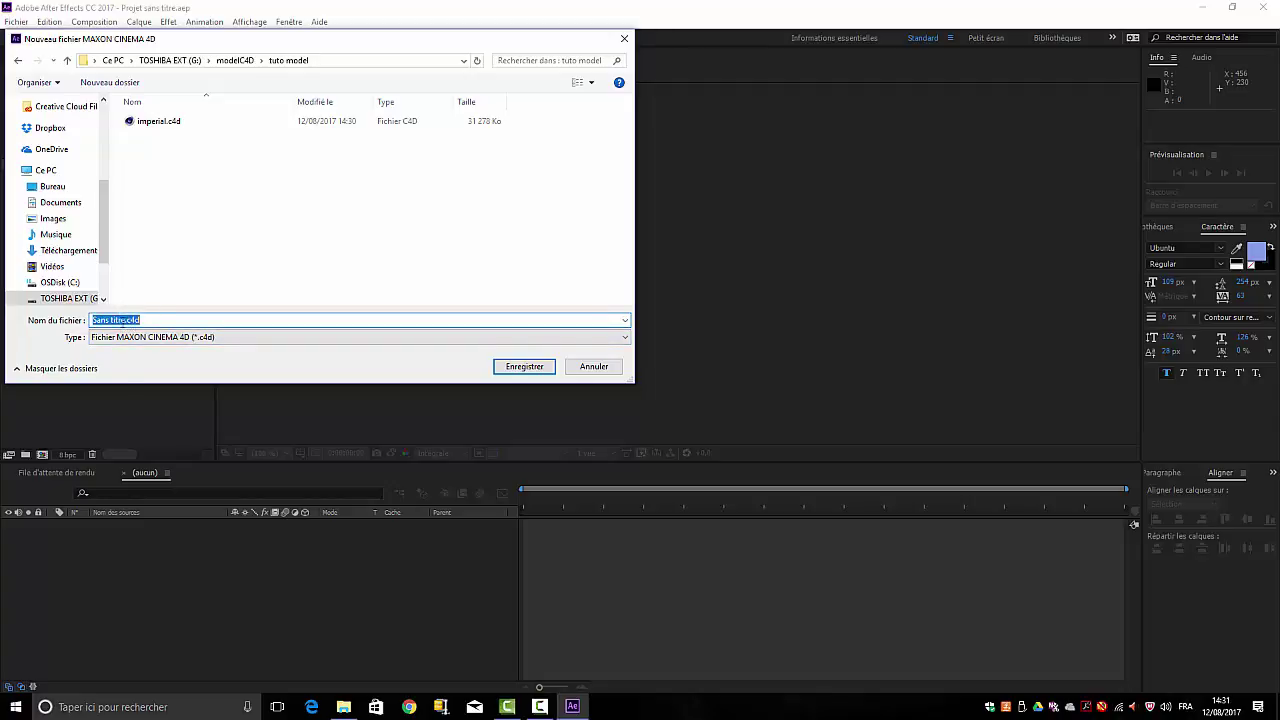
# - Name the new Cinema 4D file vaisseauImperial.c4d and save it
pyautogui.click(123, 320)
pyautogui.press('BackSpace')
pyautogui.press('BackSpace')
pyautogui.press('BackSpace')
pyautogui.press('BackSpace')
pyautogui.press('BackSpace')
pyautogui.press('BackSpace')
pyautogui.press('BackSpace')
pyautogui.press('BackSpace')
pyautogui.press('BackSpace')
pyautogui.press('BackSpace')
pyautogui.write('vaisseauImperial')
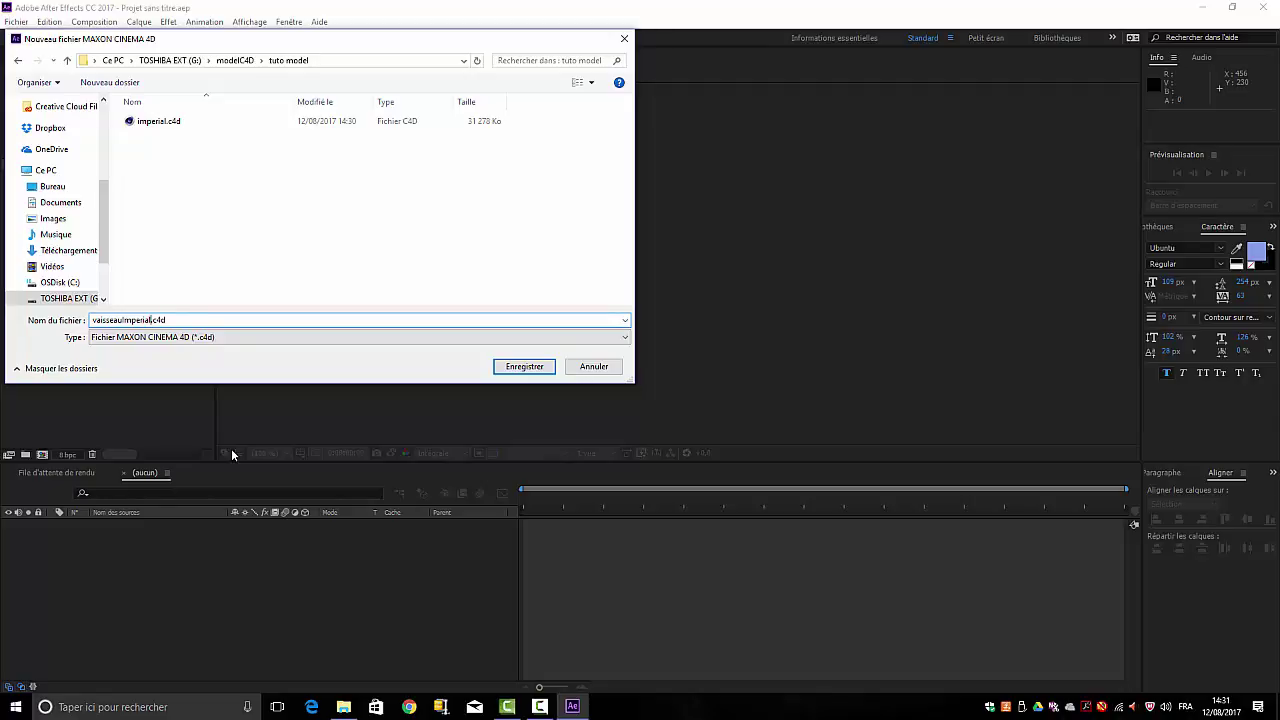
pyautogui.press('Return')
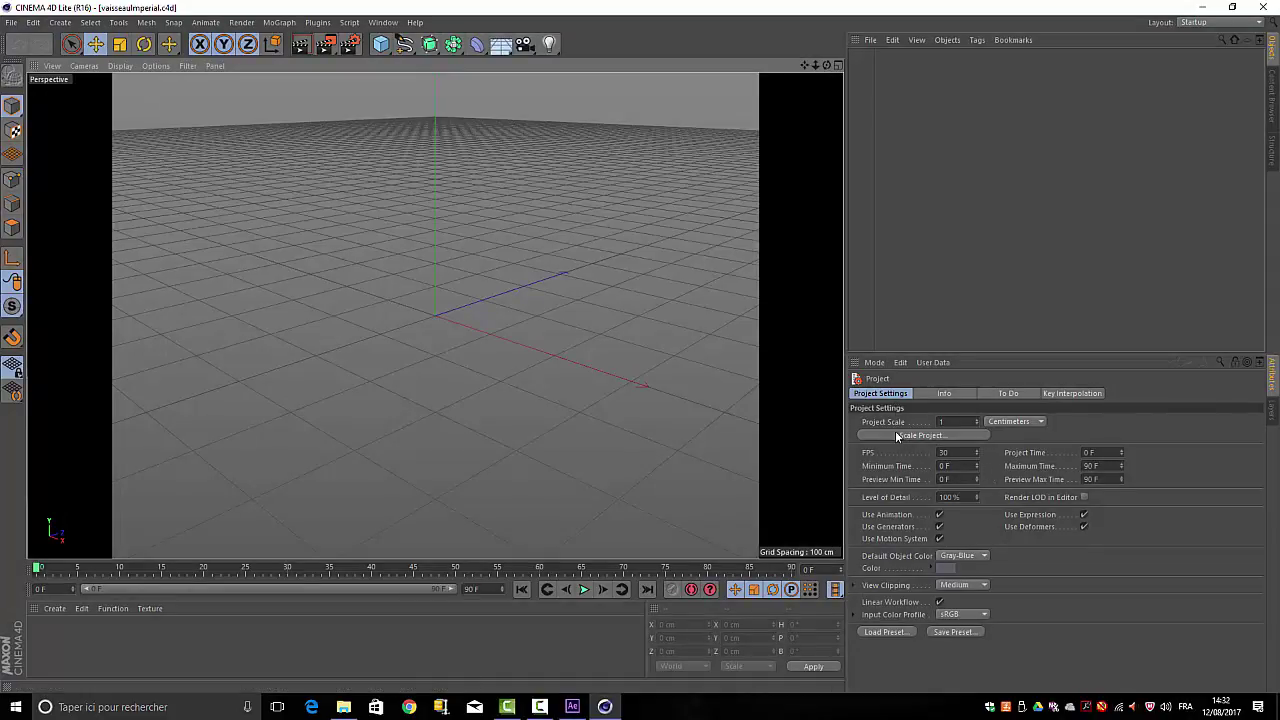
# - Set the project's frame rate to 25 FPS and its maximum time to 250 F
pyautogui.click(948, 452)
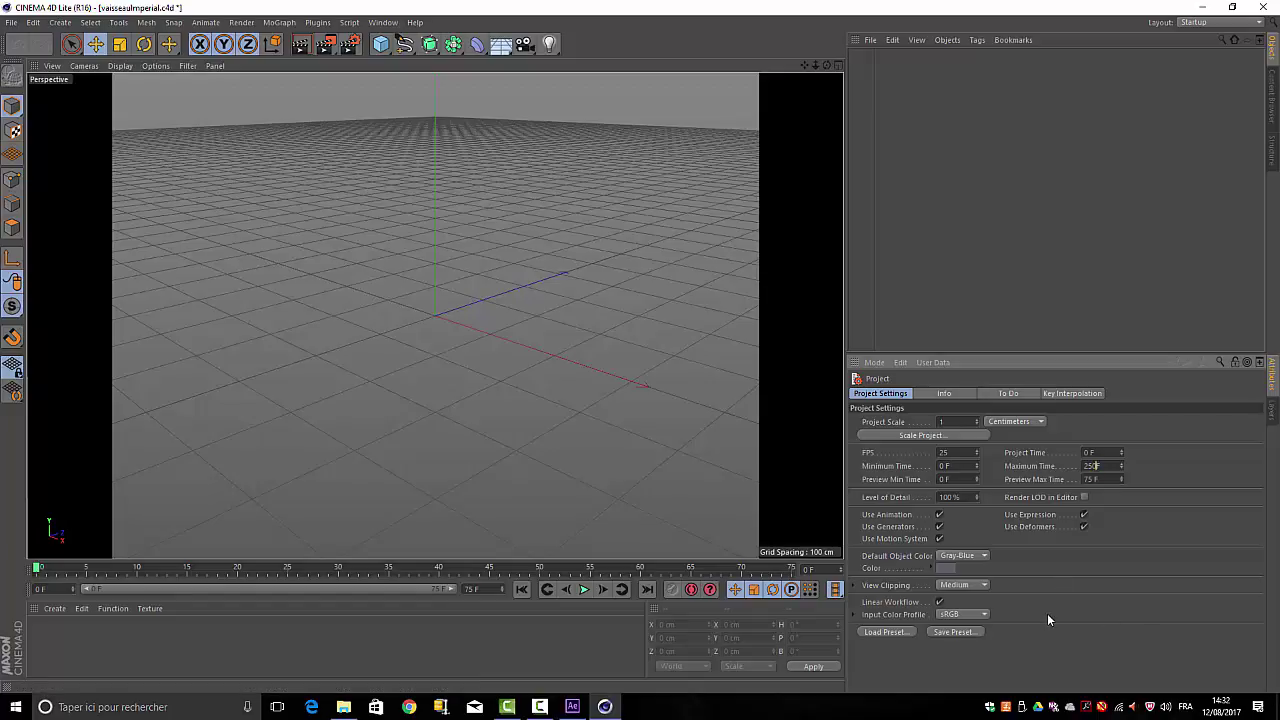
pyautogui.press('Return')
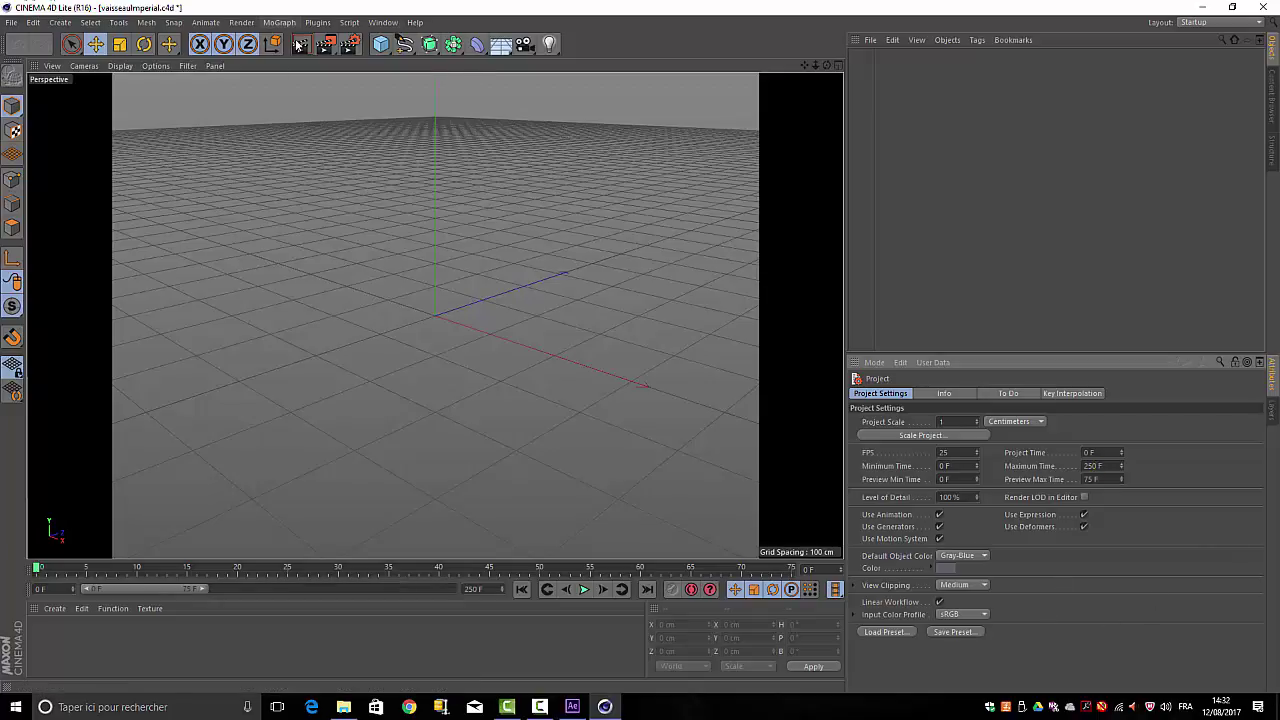
# - Configure the render output to 1280 by 720 pixels with the ratio locked and the frame range set to All Frames
pyautogui.click(350, 44)
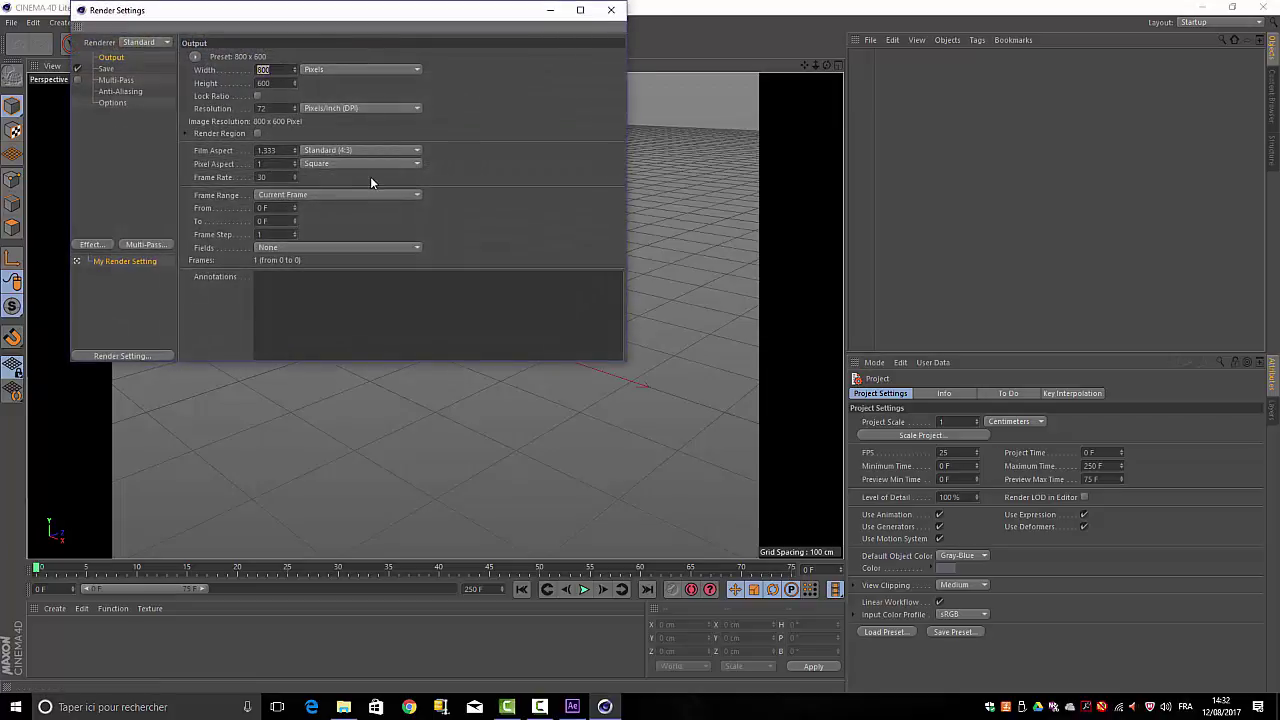
pyautogui.write('1280')
pyautogui.press('Tab')
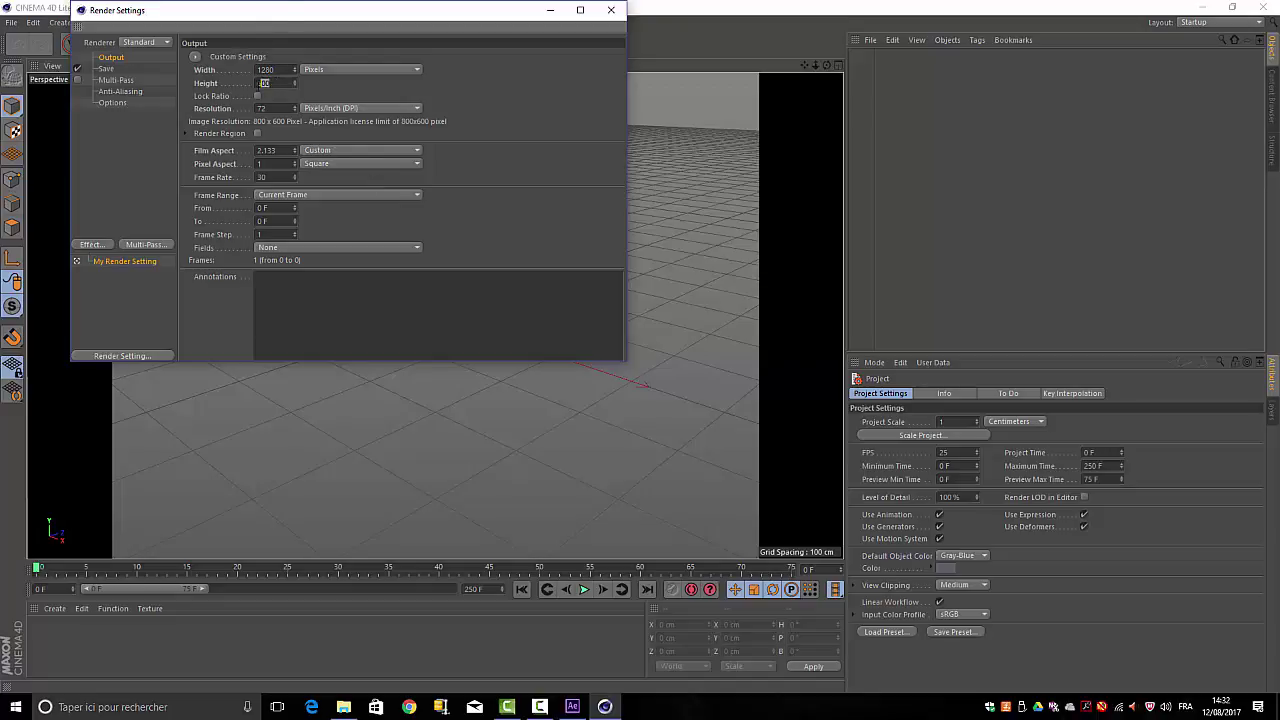
pyautogui.write('720')
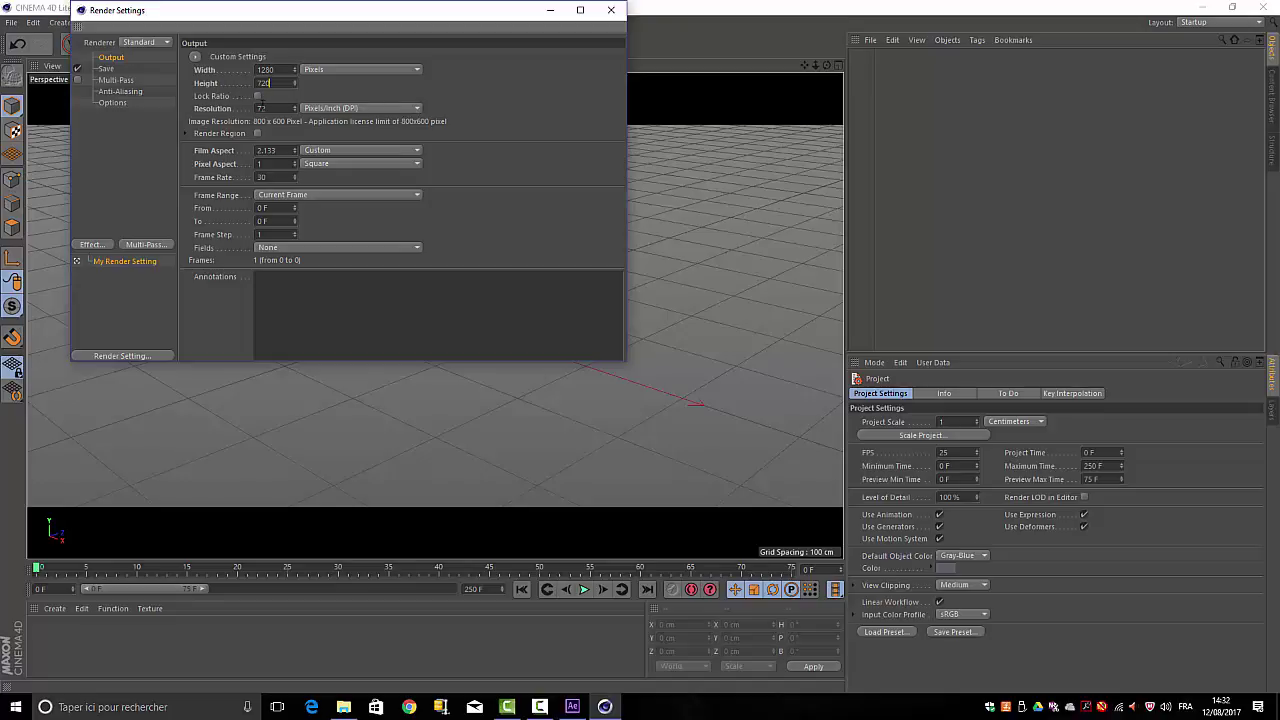
pyautogui.click(257, 97)
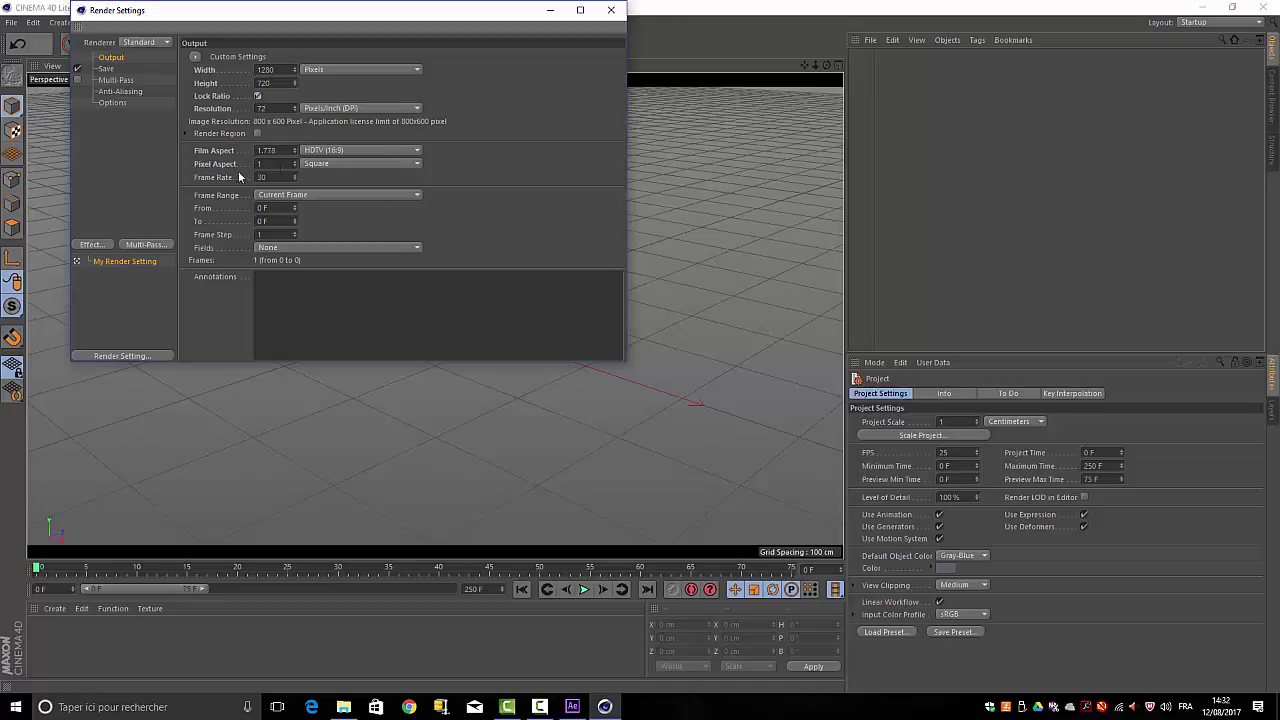
pyautogui.click(417, 195)
pyautogui.click(303, 230)
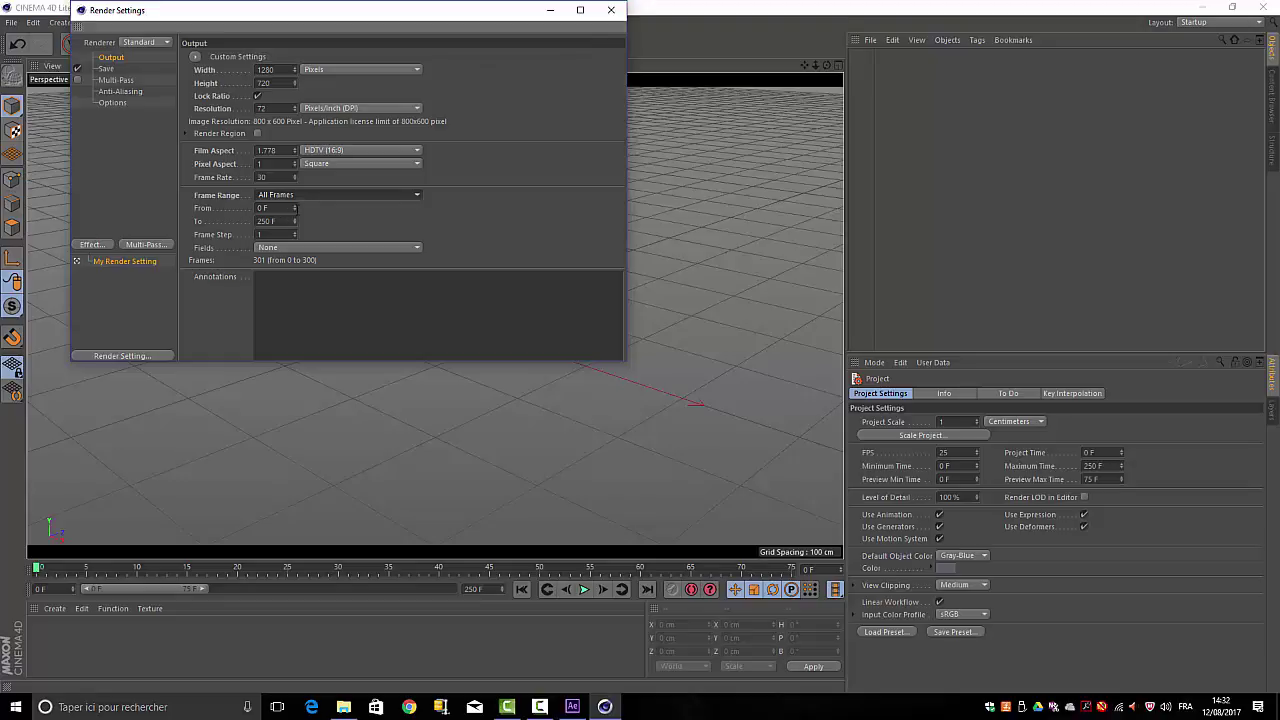
pyautogui.click(611, 10)
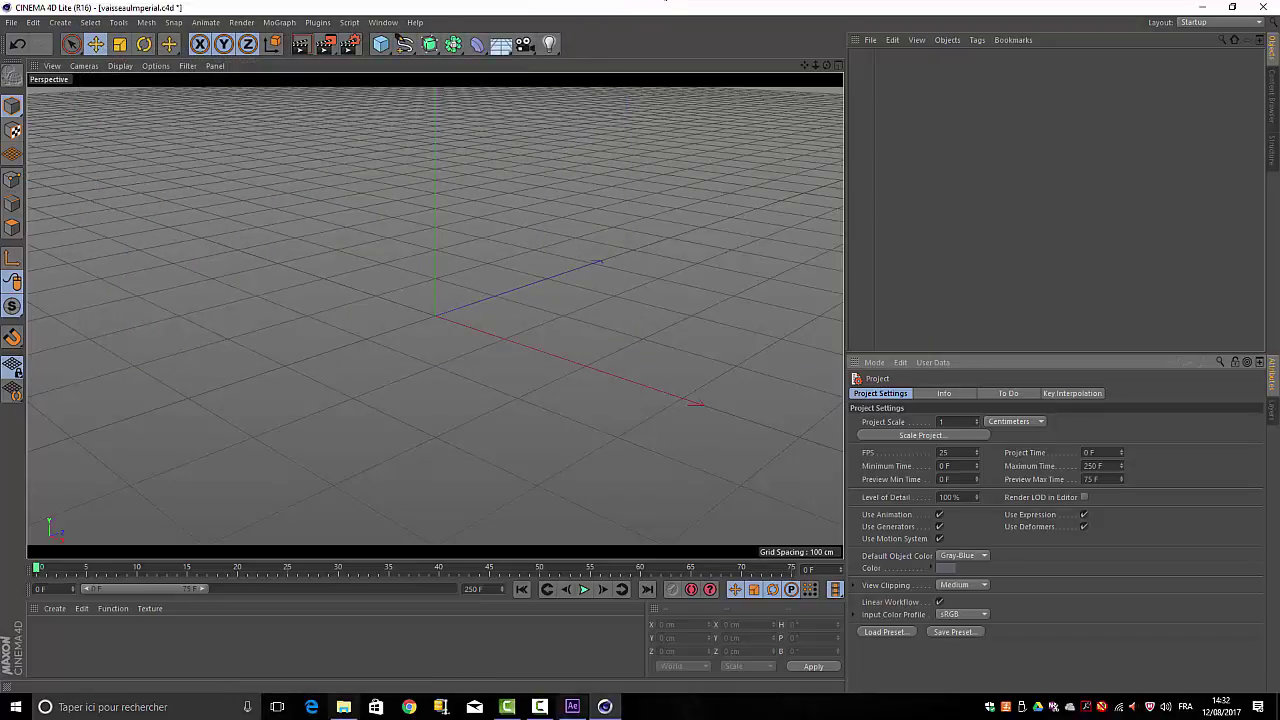
# - Open imperial.c4d from the tuto model folder inside modelC4D and dismiss the missing-plugin warning
pyautogui.moveTo(605, 706)
pyautogui.moveTo(337, 710)
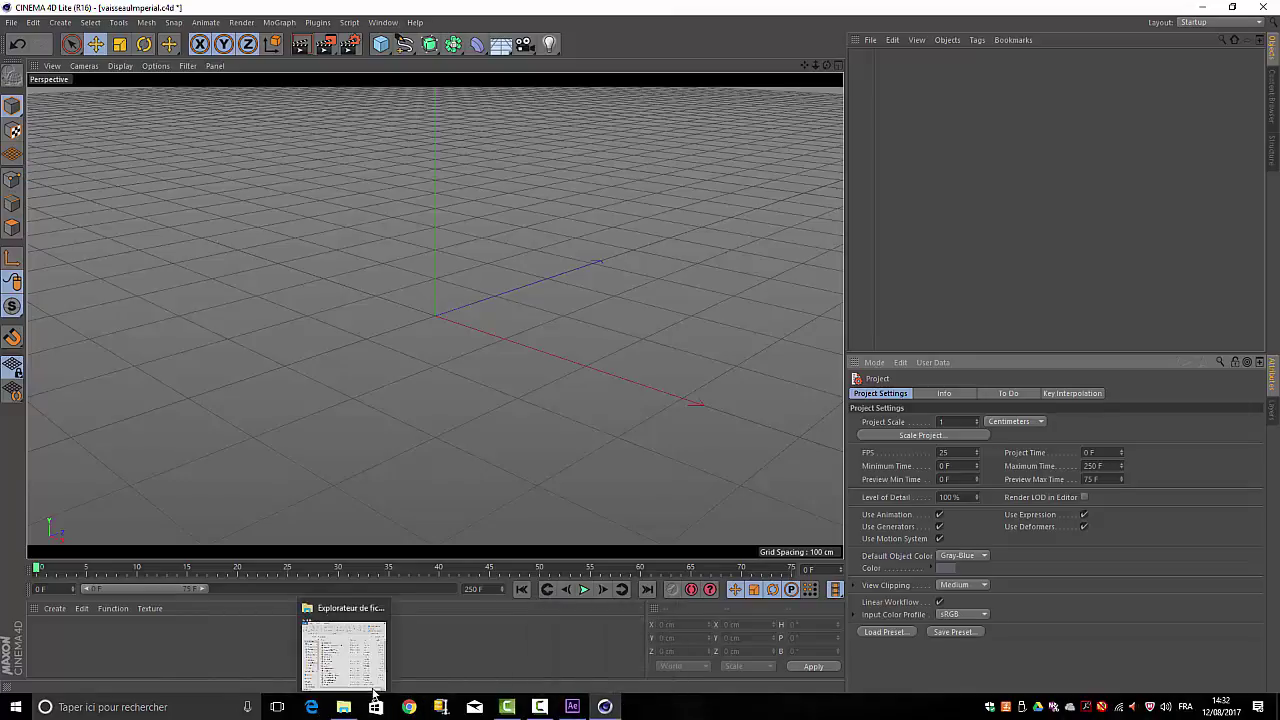
pyautogui.click(343, 709)
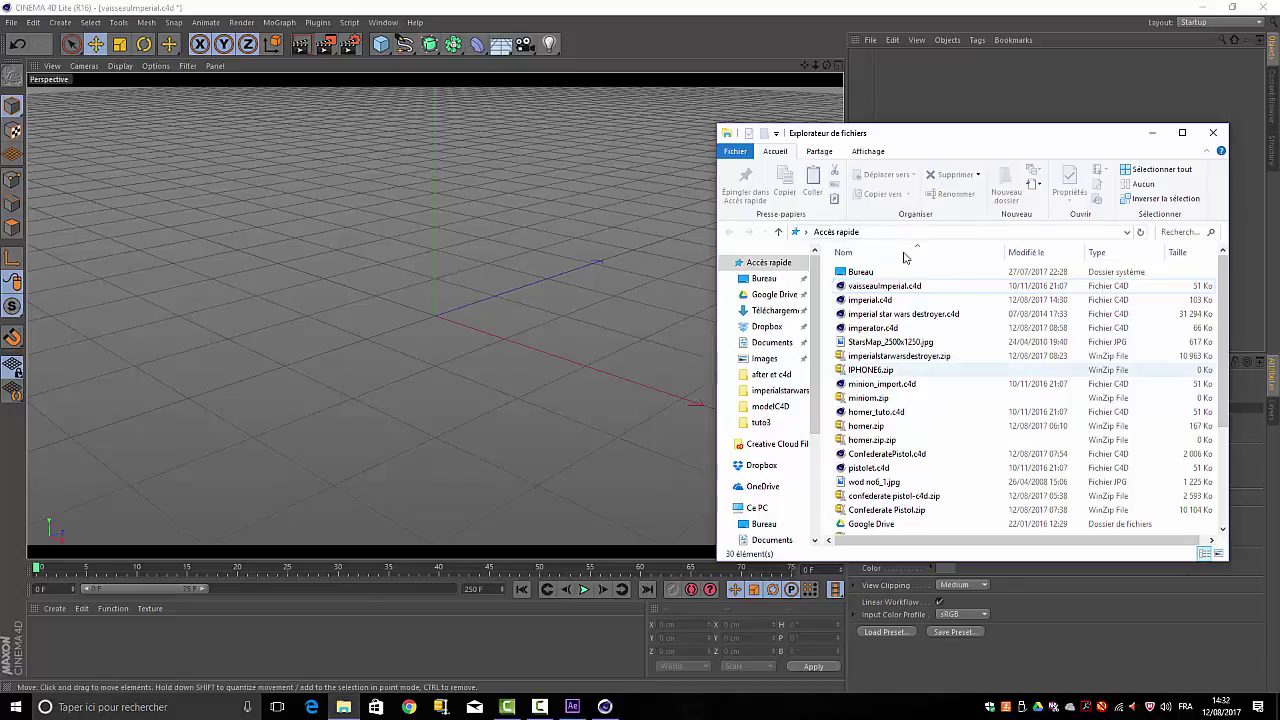
pyautogui.click(770, 406)
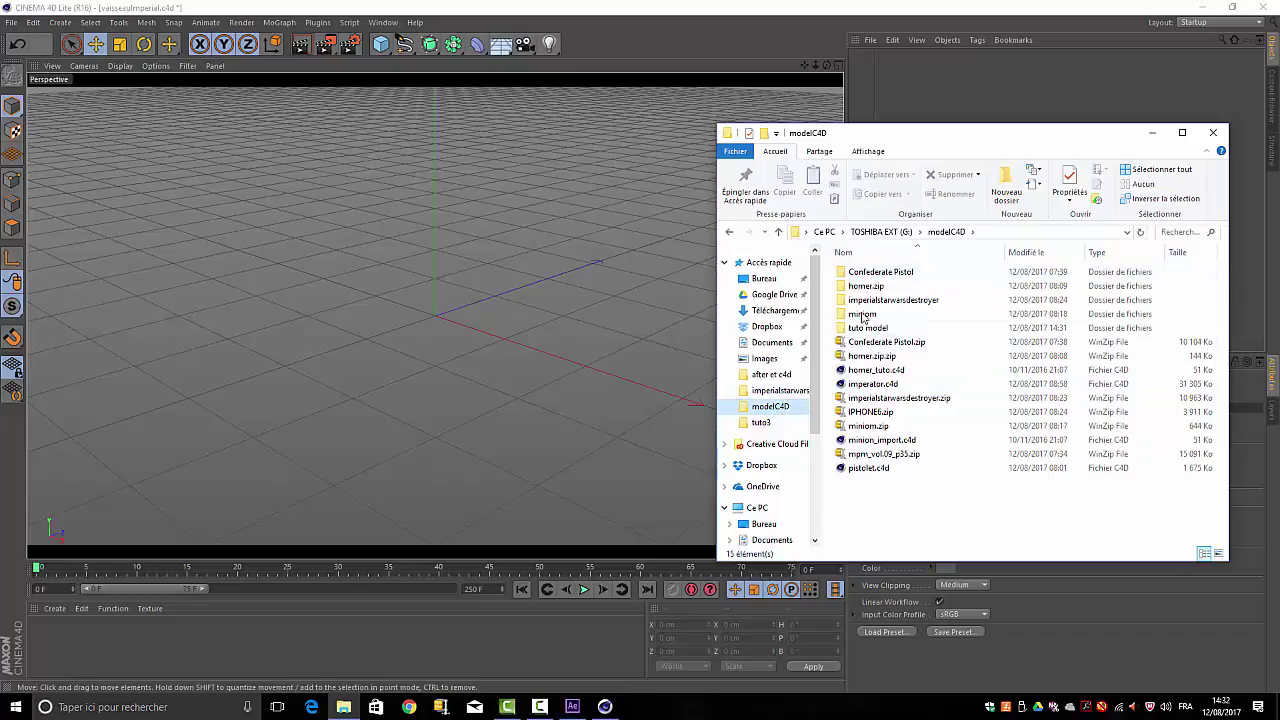
pyautogui.click(862, 330)
pyautogui.doubleClick(862, 330)
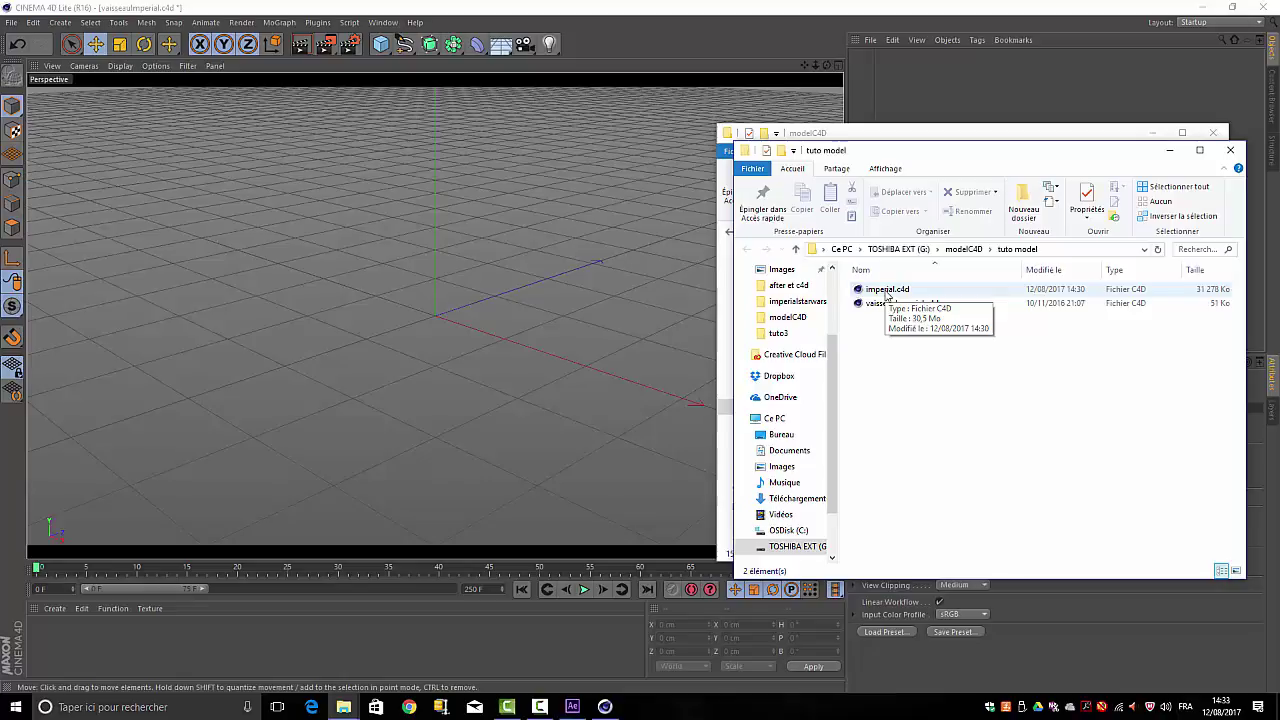
pyautogui.doubleClick(885, 291)
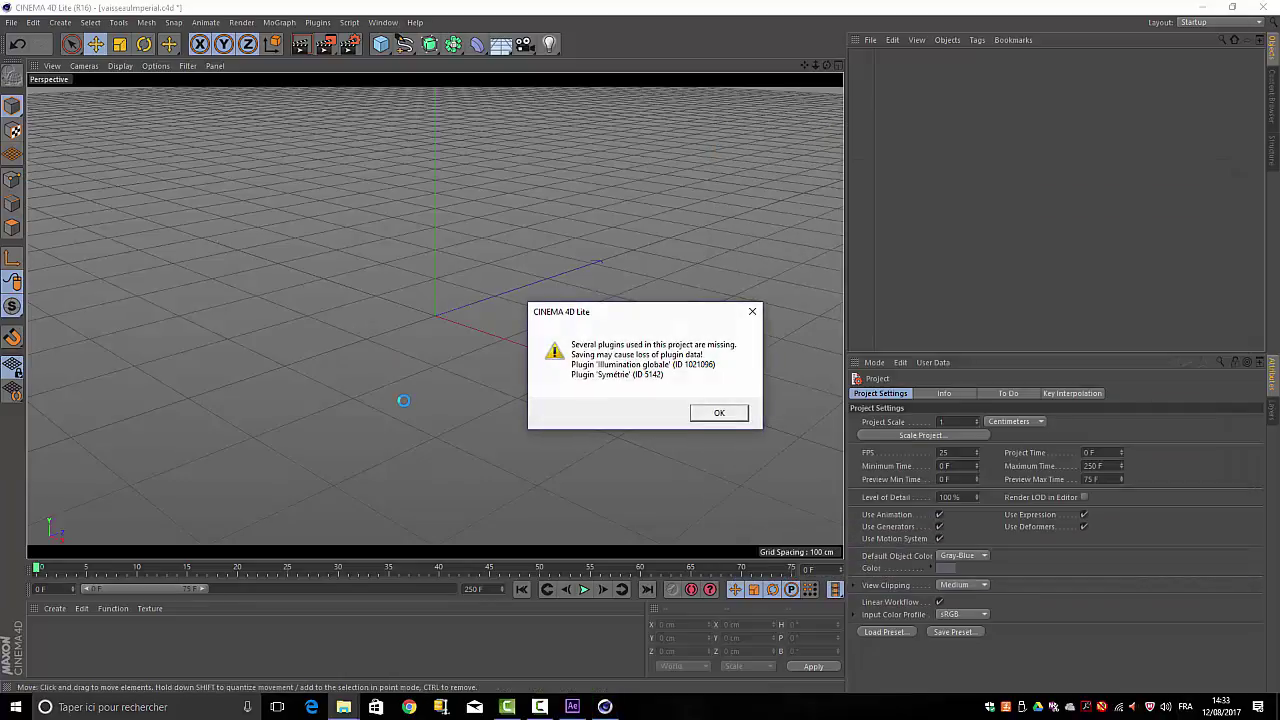
pyautogui.click(718, 413)
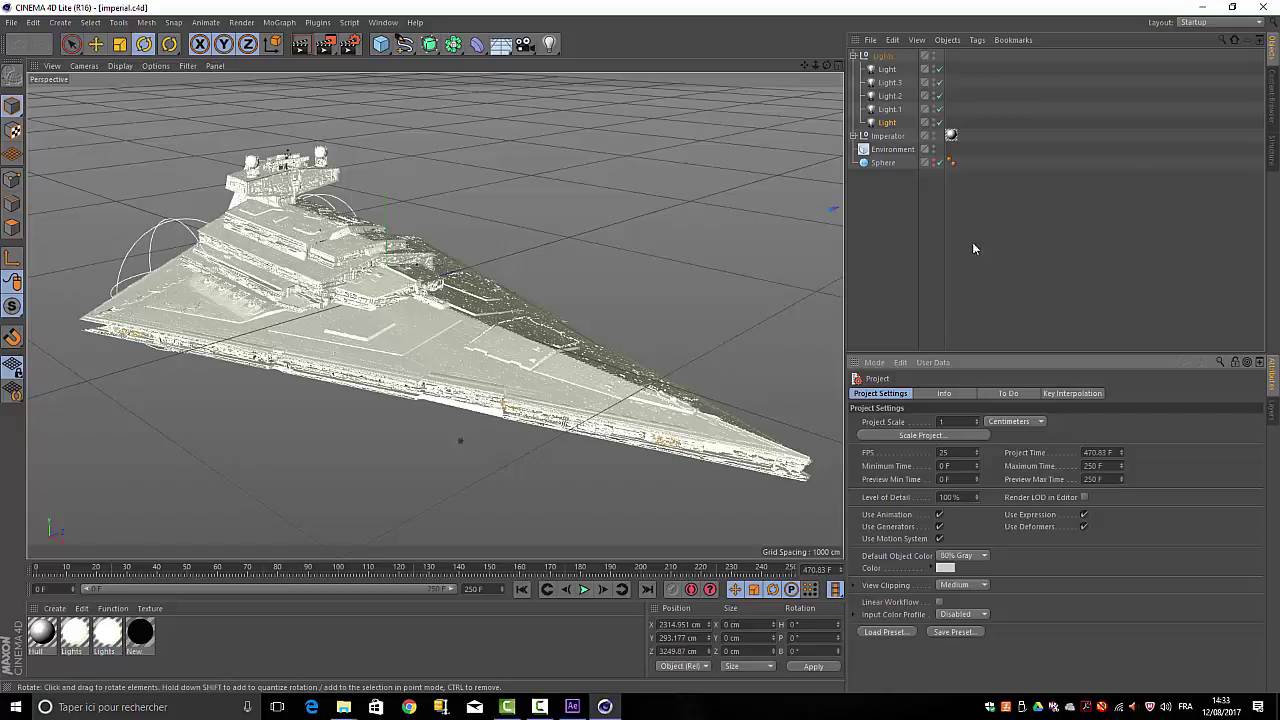
# - Collapse the Lights group, enable automatic keyframing and rotate the Imperator null to a heading of about 122.4°
pyautogui.click(854, 56)
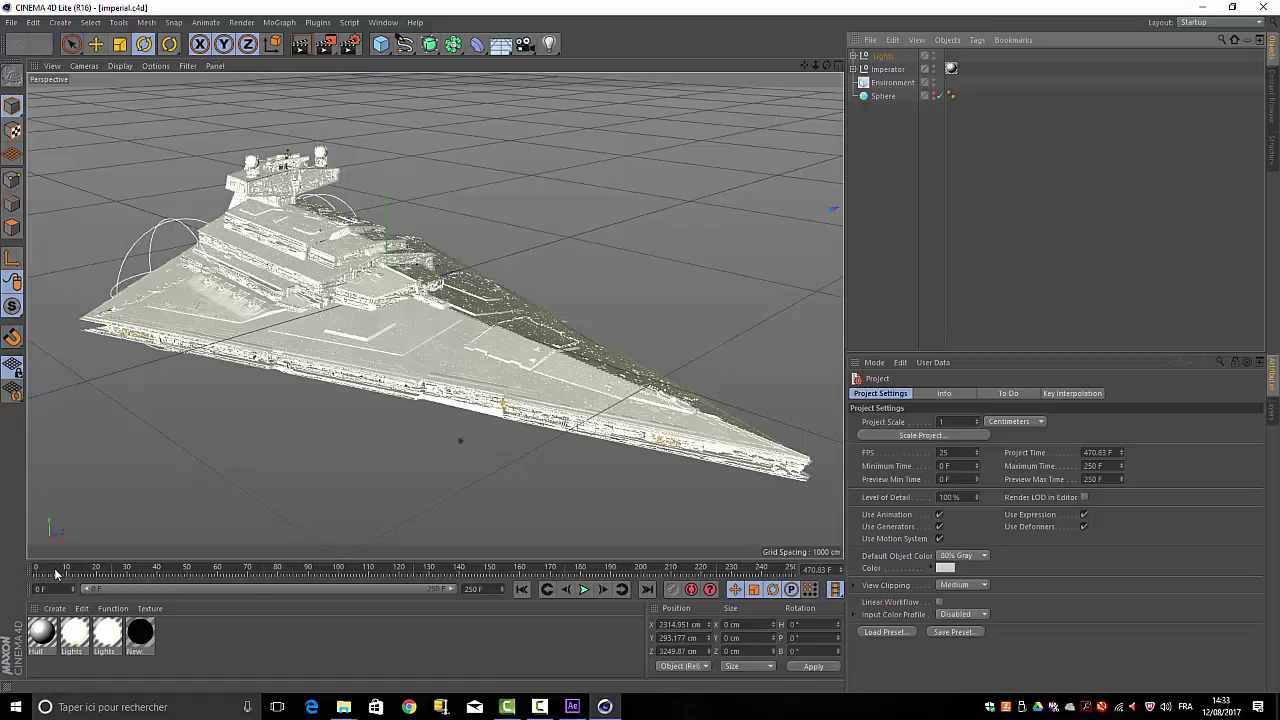
pyautogui.click(691, 589)
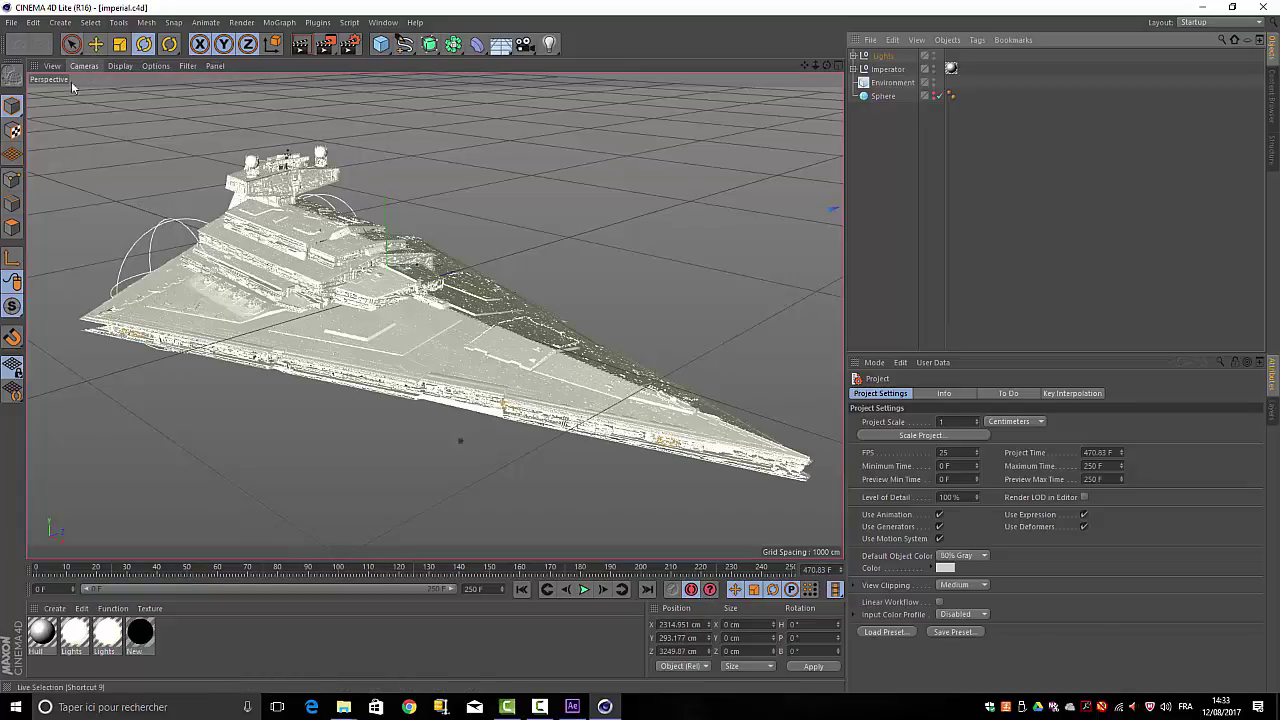
pyautogui.click(145, 45)
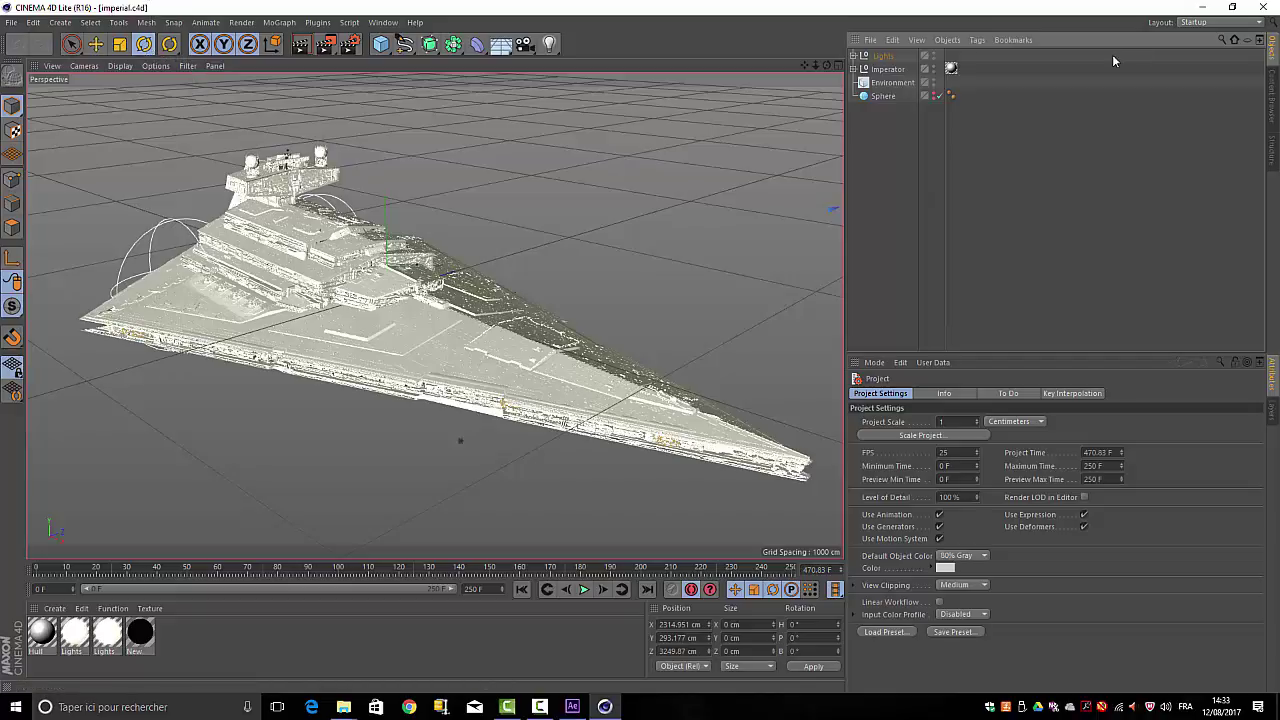
pyautogui.click(897, 68)
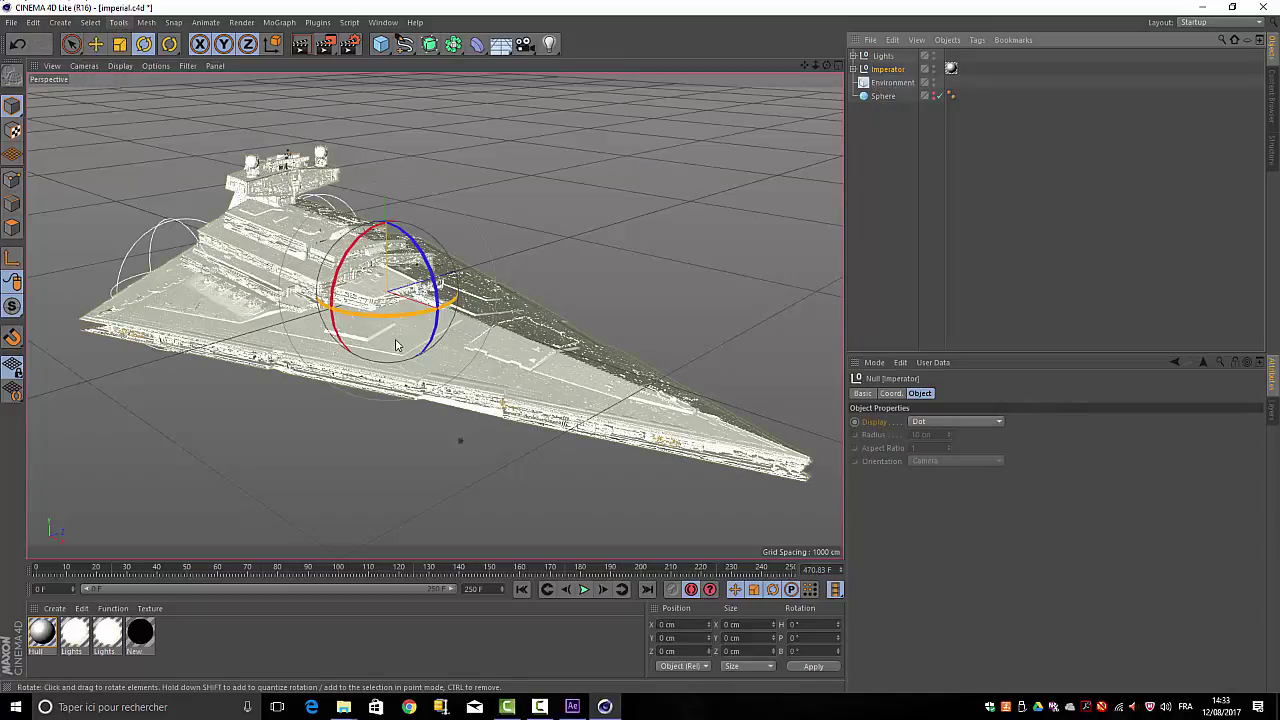
pyautogui.moveTo(377, 316); pyautogui.dragTo(578, 124)
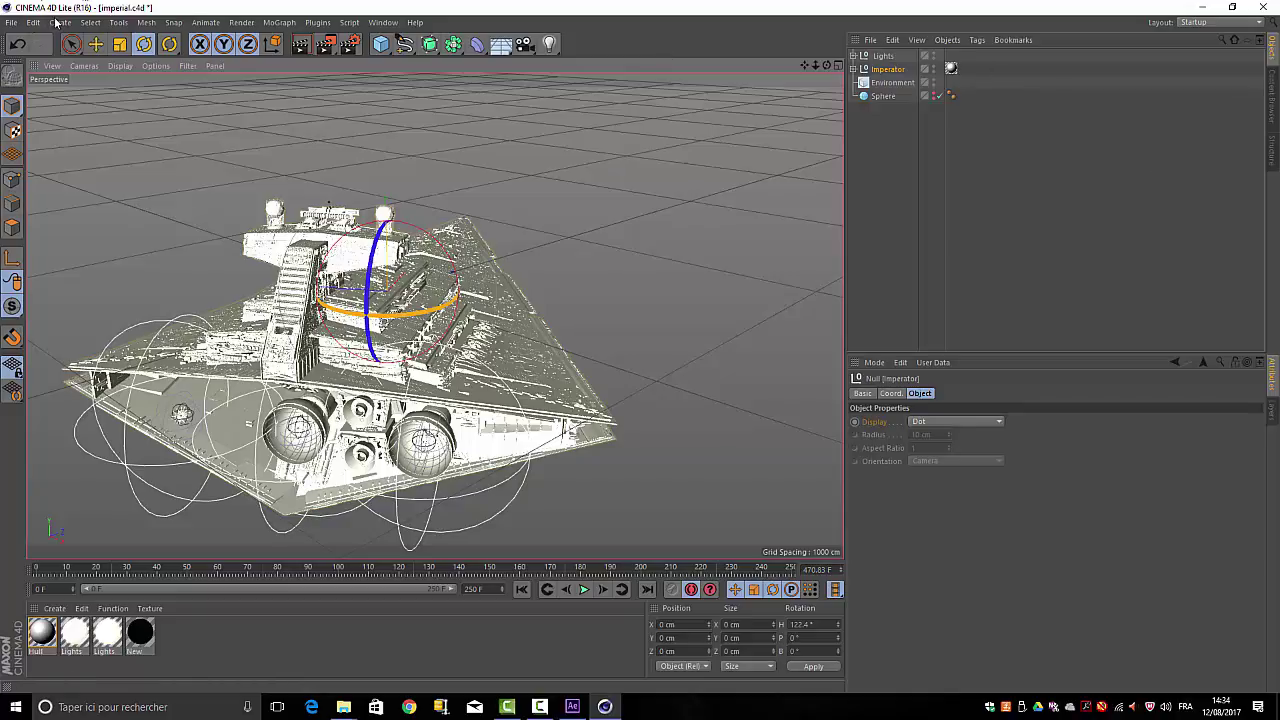
pyautogui.click(91, 22)
pyautogui.moveTo(117, 43)
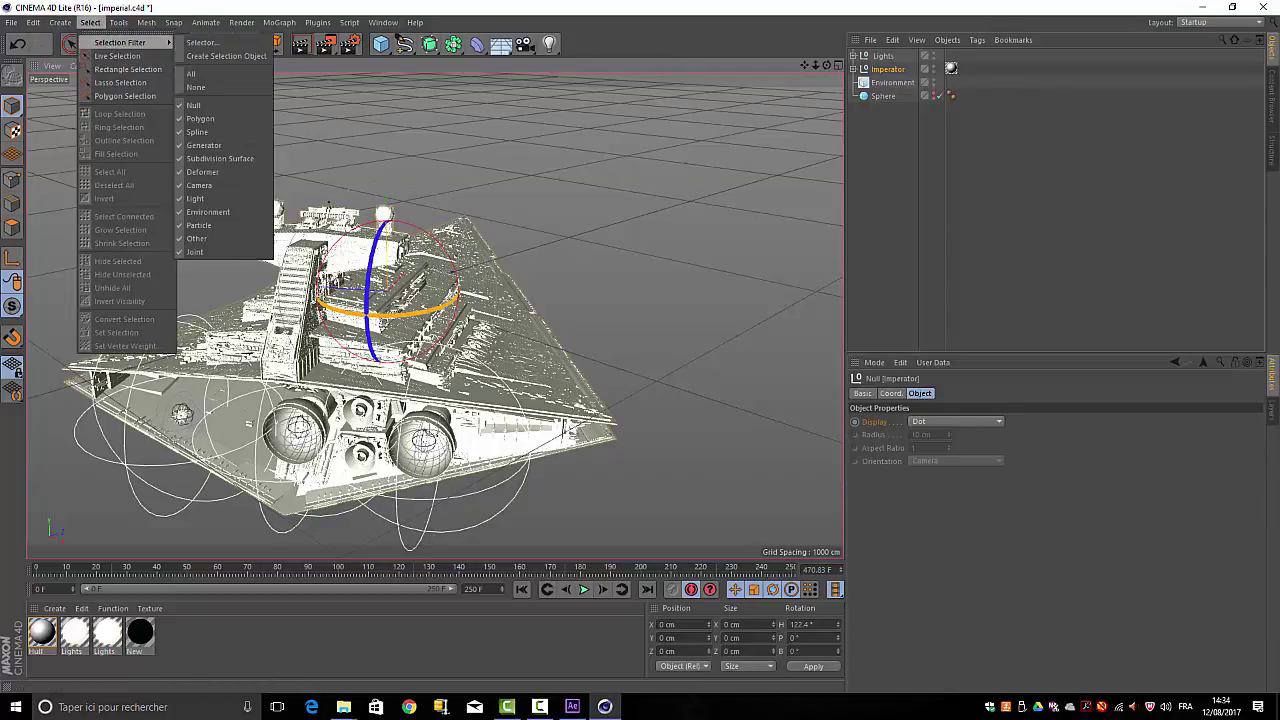
pyautogui.click(196, 87)
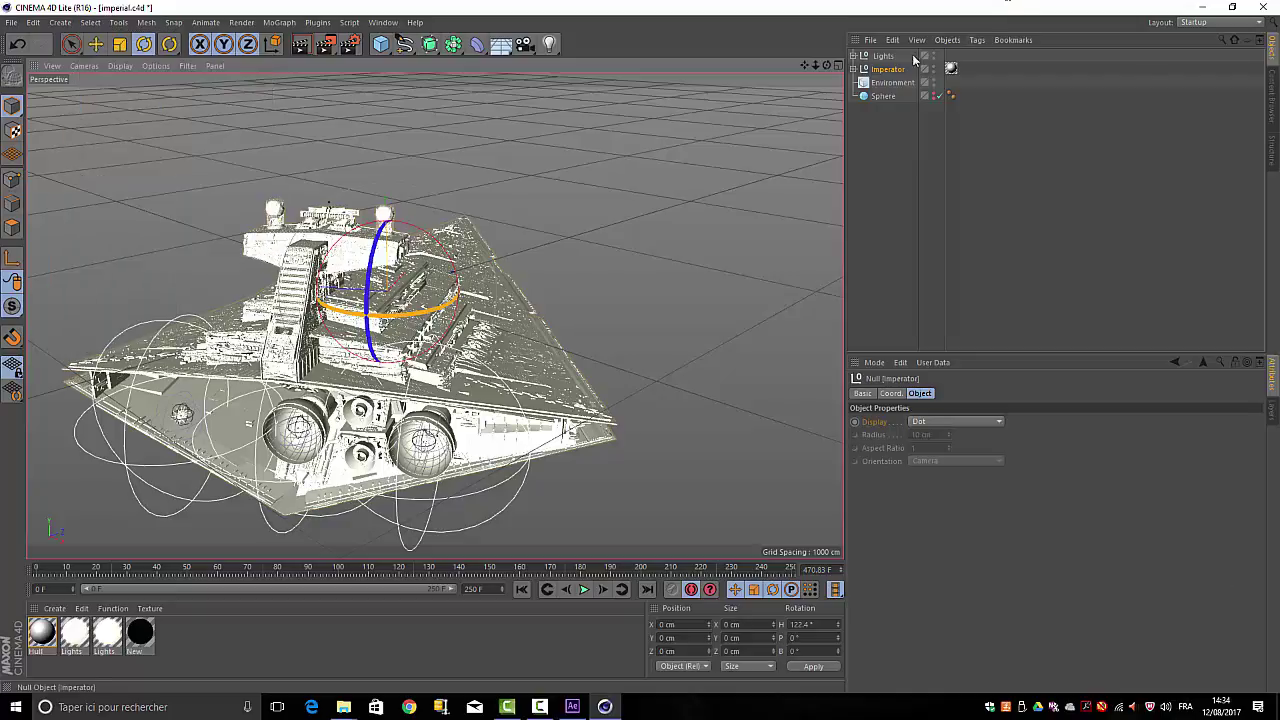
pyautogui.click(853, 69)
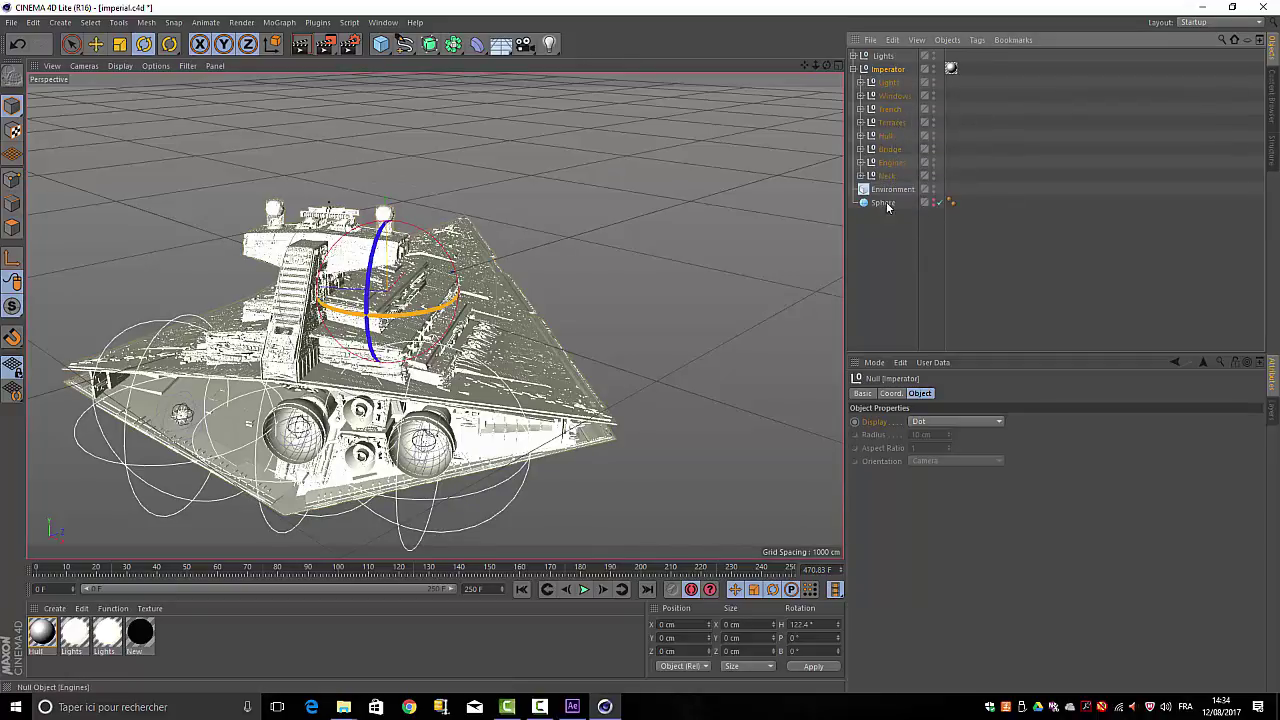
pyautogui.click(853, 69)
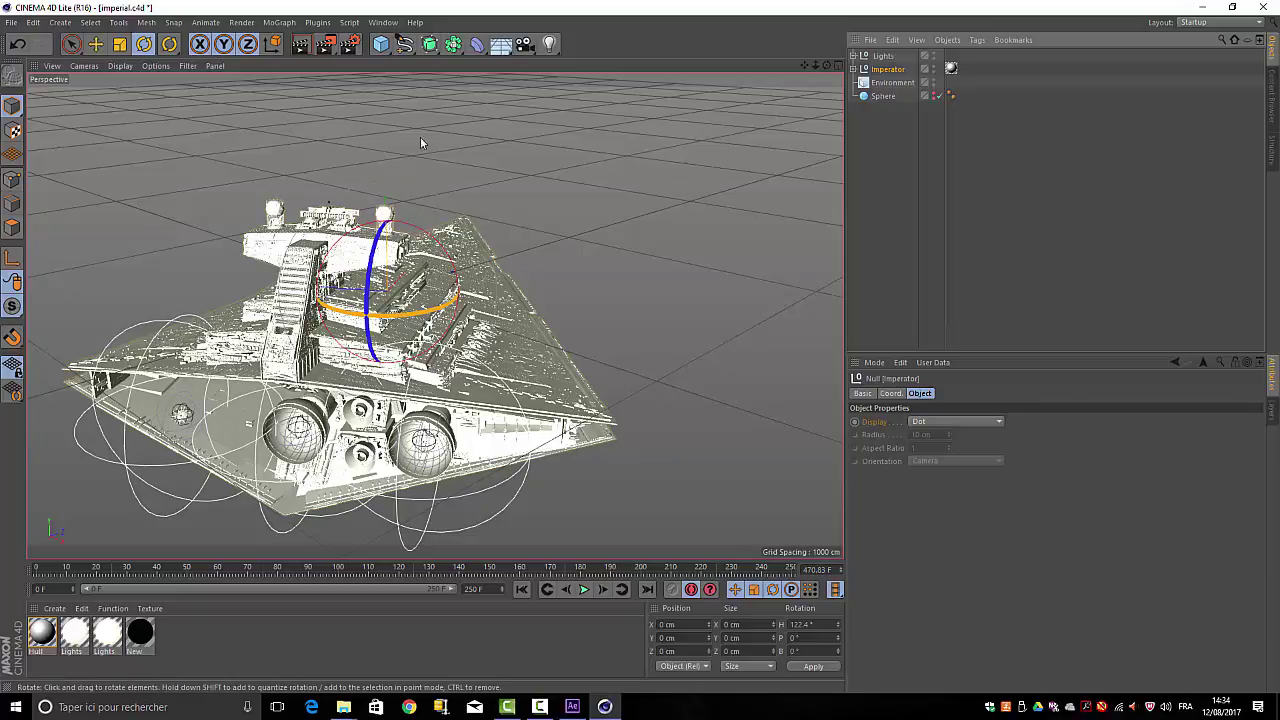
# - Move the Imperator null horizontally to about X 1219 cm and Z -1921 cm
pyautogui.click(95, 45)
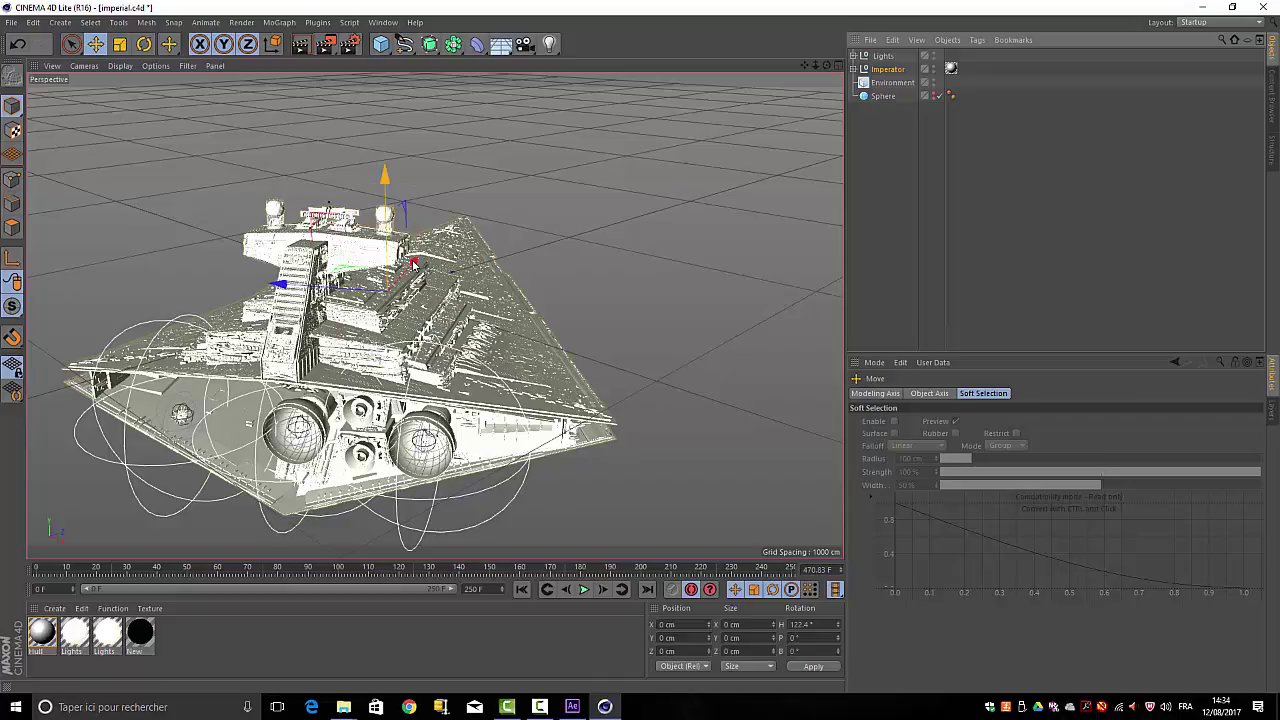
pyautogui.moveTo(413, 263); pyautogui.dragTo(454, 443)
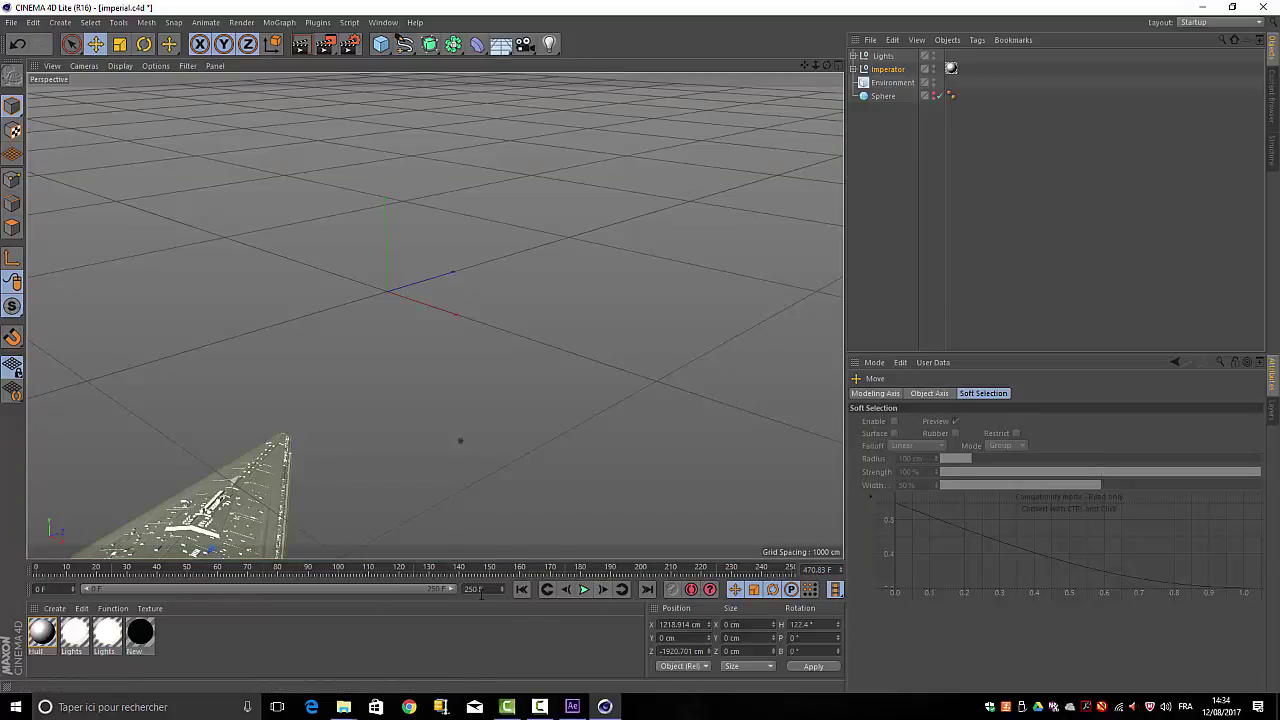
# - Return the animation to frame 0 and advance the current time to frame 120
pyautogui.click(525, 591)
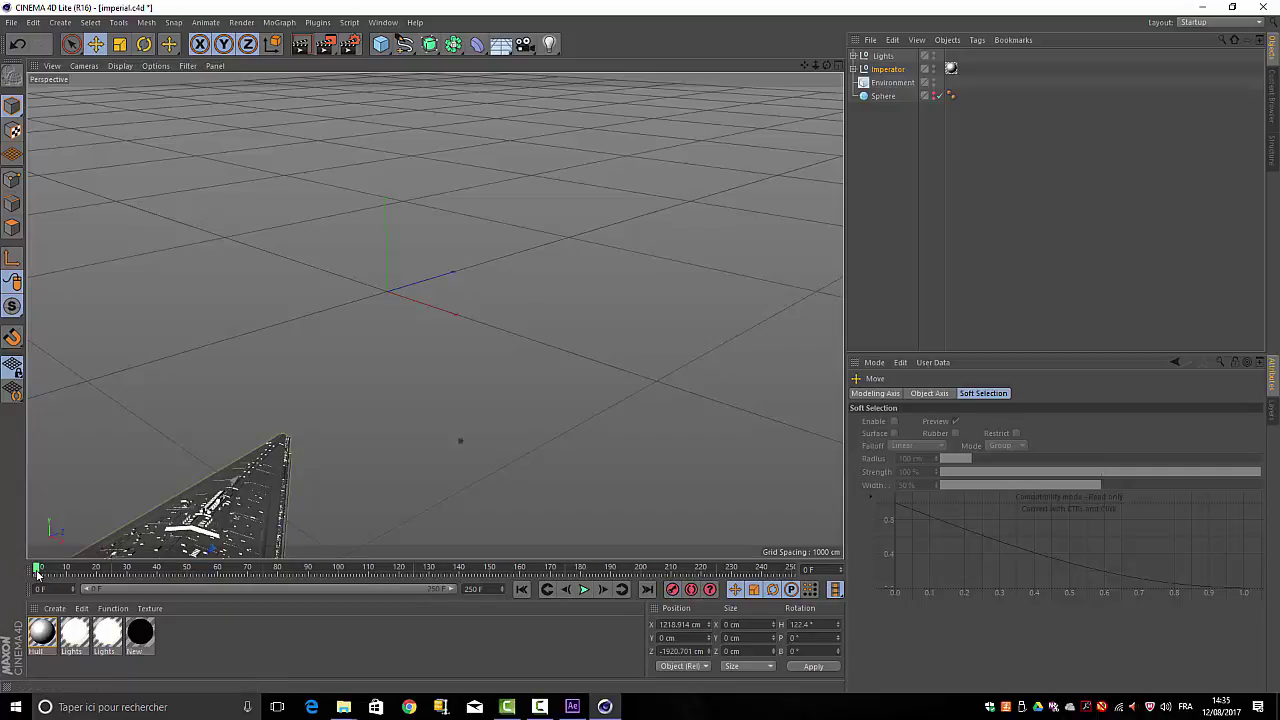
pyautogui.moveTo(44, 572); pyautogui.dragTo(399, 631)
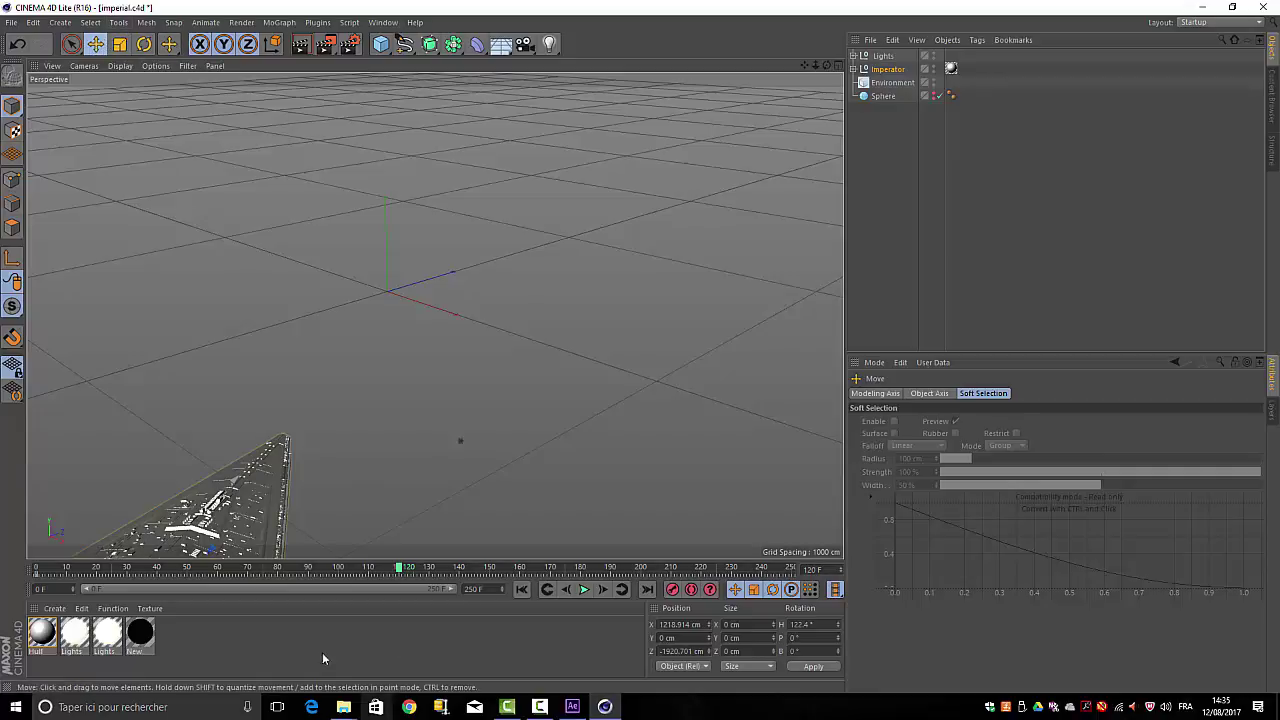
# - Try to shift the Imperator null to about Z -1503 cm at frame 120 through its position coordinates
pyautogui.click(890, 70)
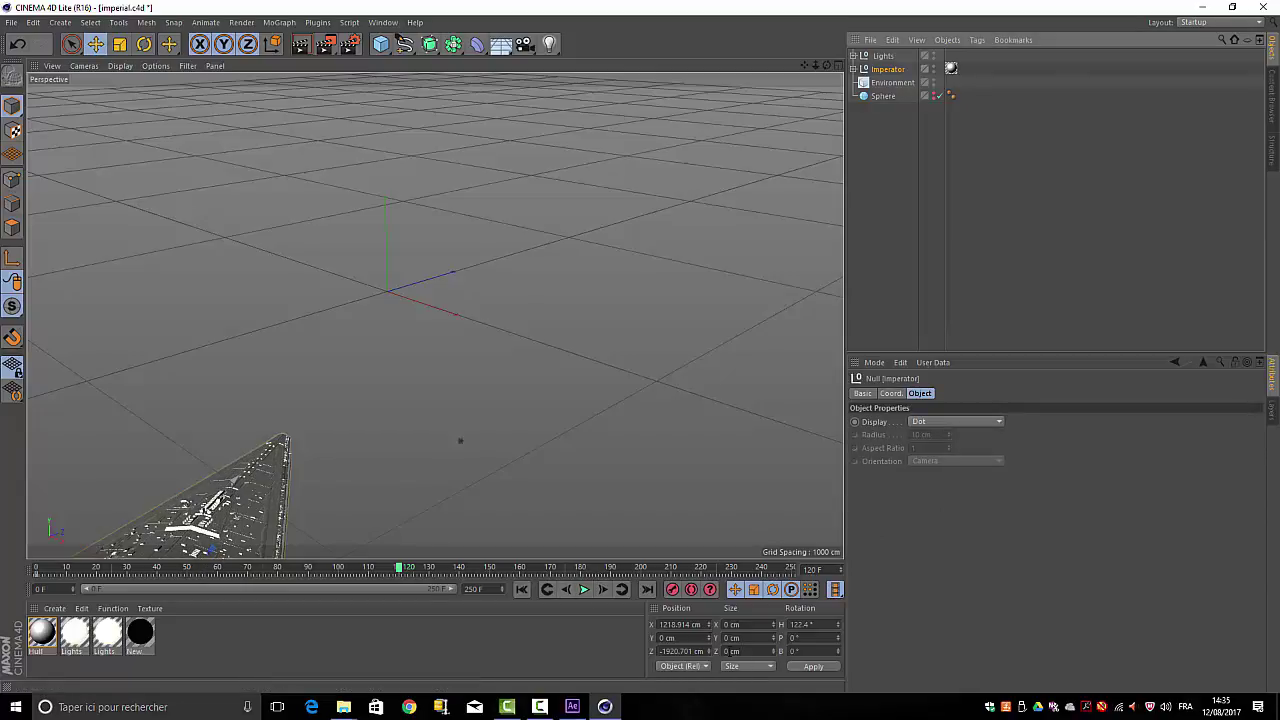
pyautogui.click(709, 650)
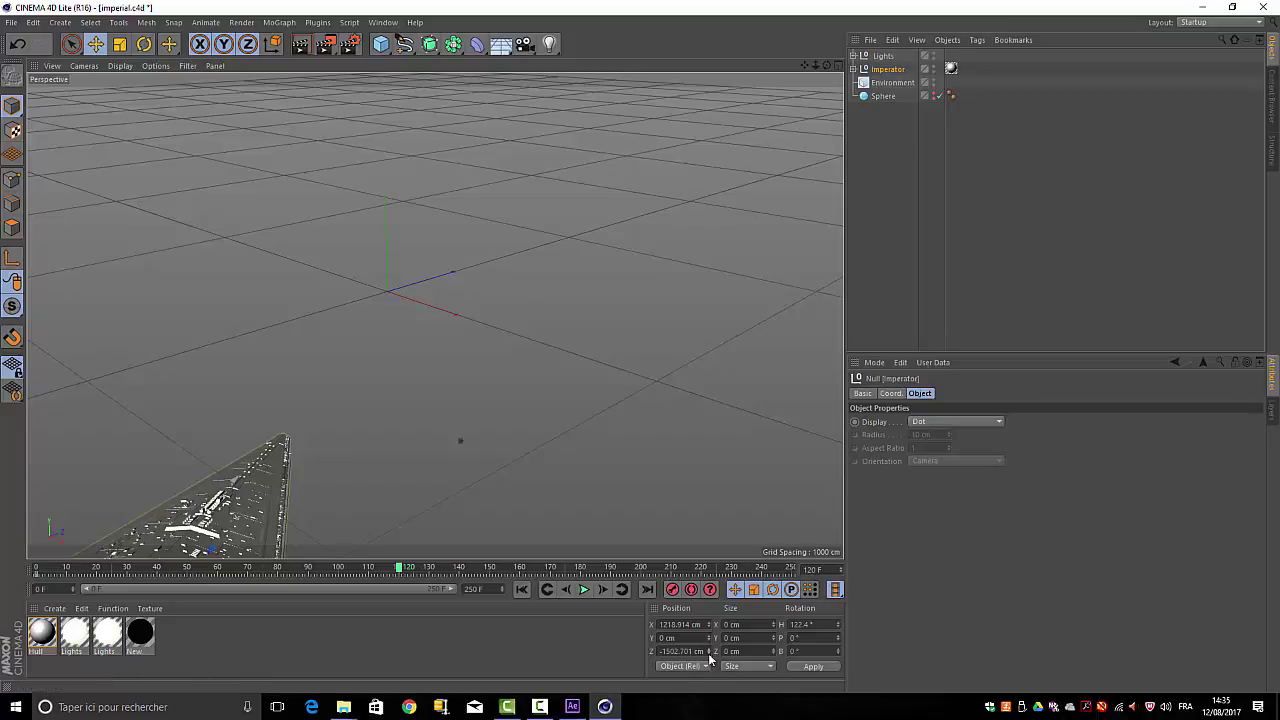
pyautogui.click(599, 591)
pyautogui.moveTo(397, 575); pyautogui.dragTo(407, 570)
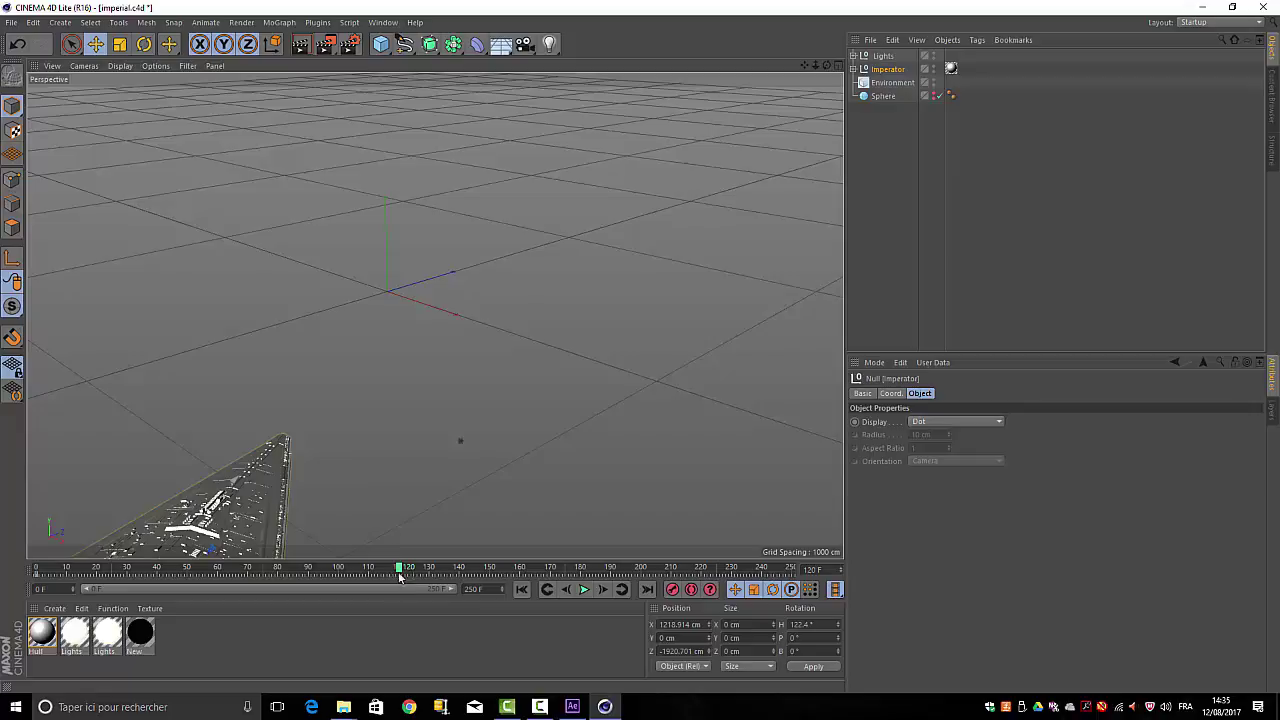
# - At frame 120, move the Imperator null forward to about X -110 cm and Z 174 cm and record a keyframe
pyautogui.click(252, 490)
pyautogui.click(888, 69)
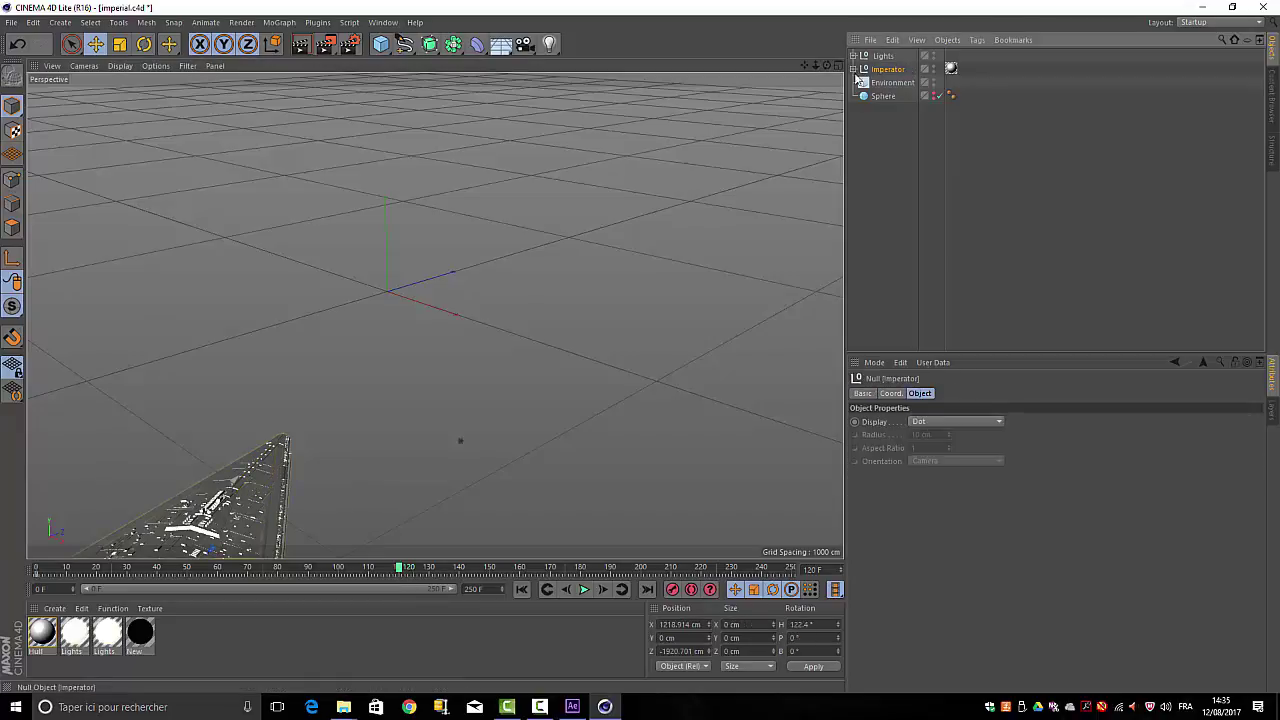
pyautogui.click(169, 44)
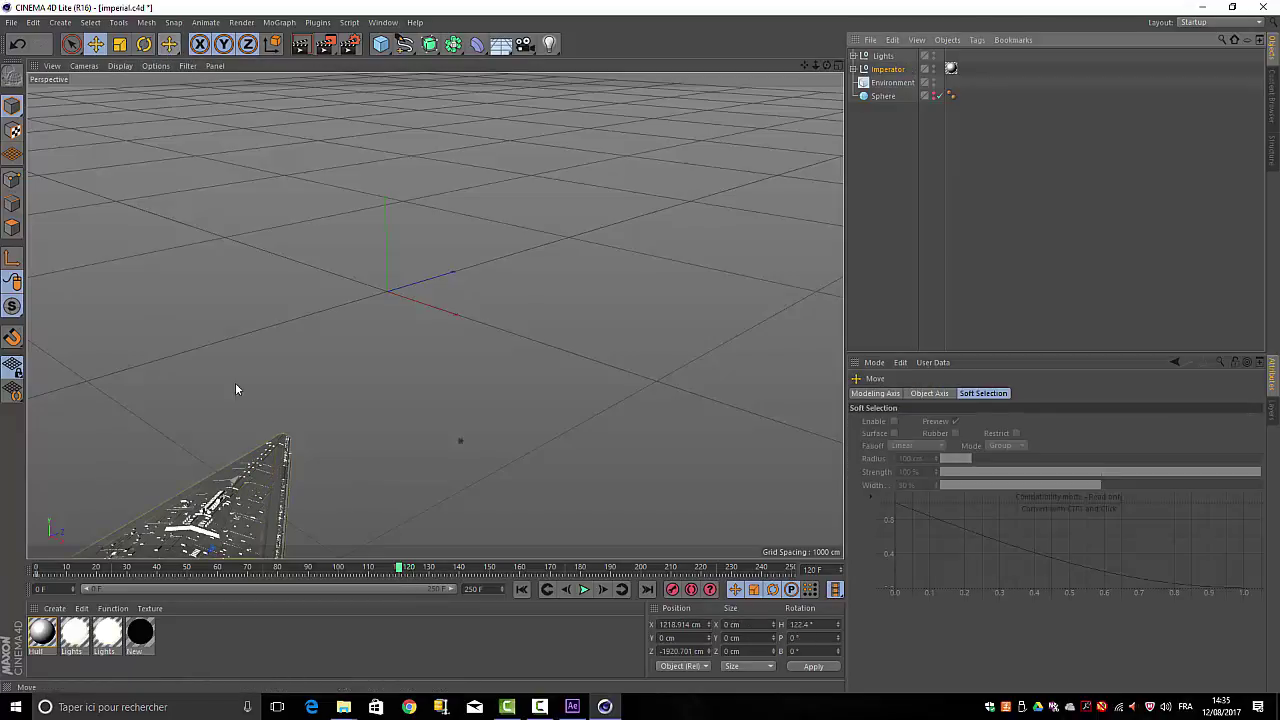
pyautogui.scroll(-5, 468, 431)
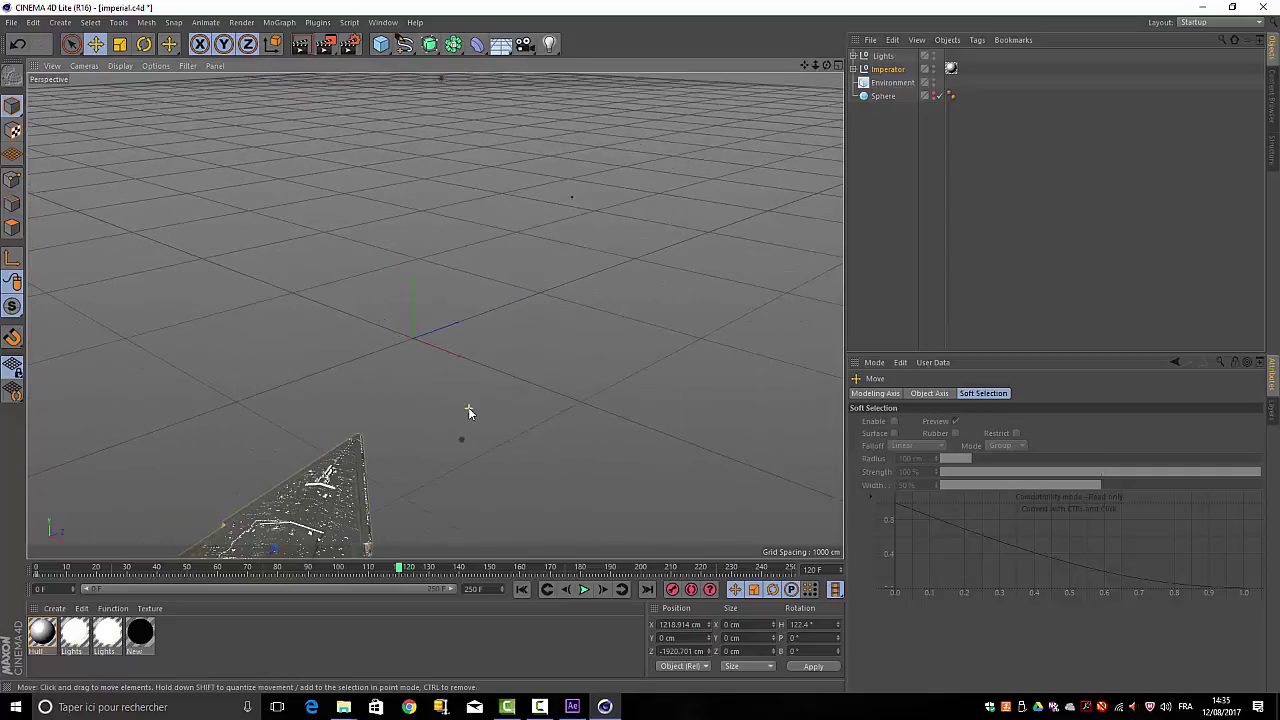
pyautogui.scroll(-5, 469, 410)
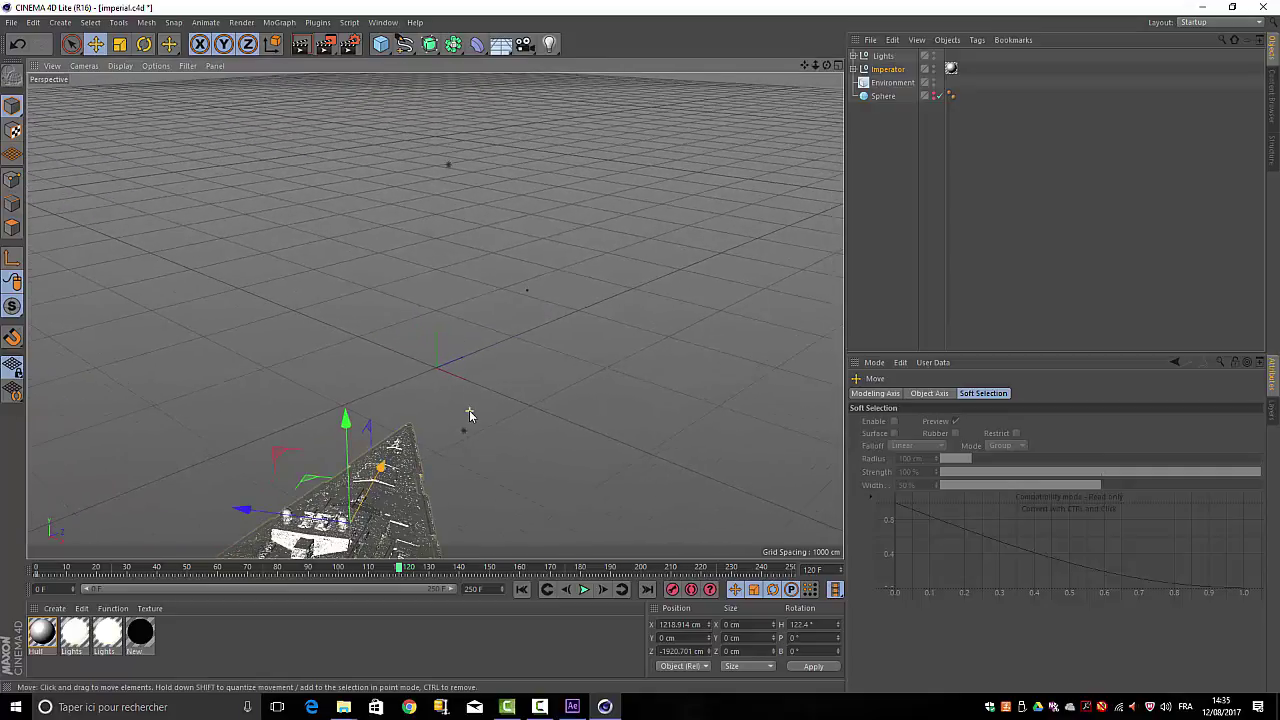
pyautogui.moveTo(380, 474); pyautogui.dragTo(467, 330)
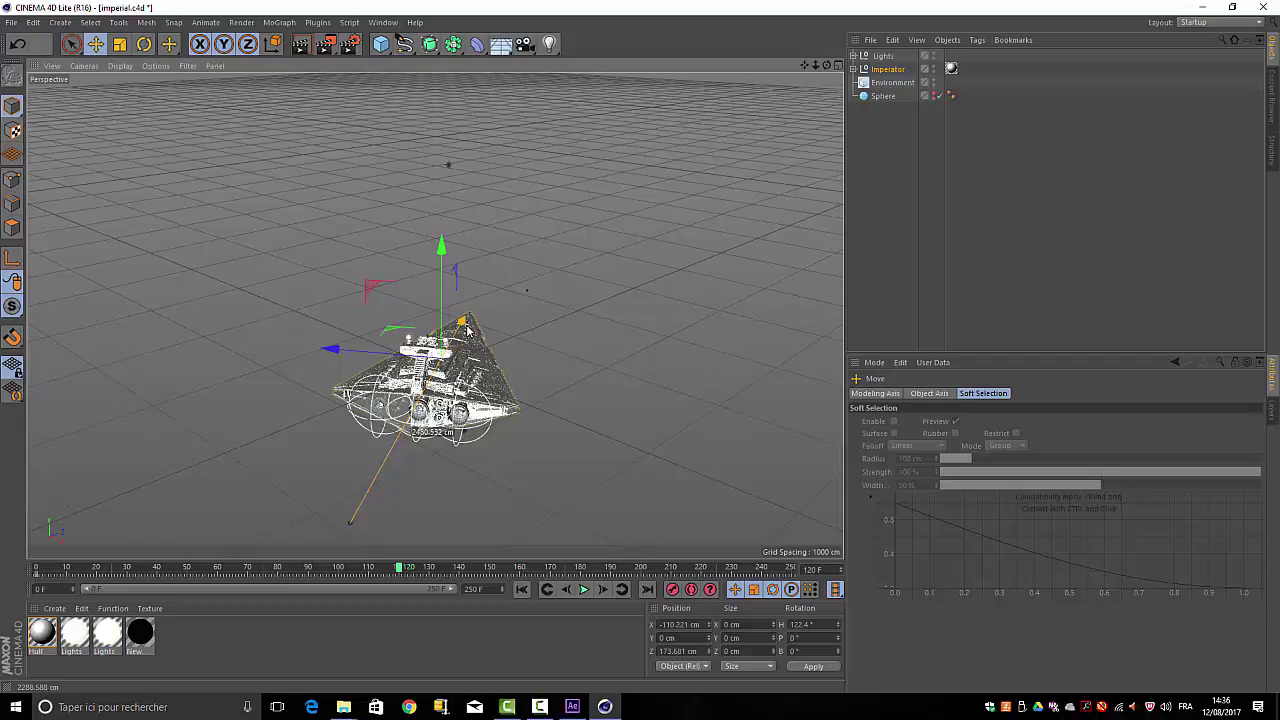
pyautogui.moveTo(467, 330); pyautogui.dragTo(467, 330)
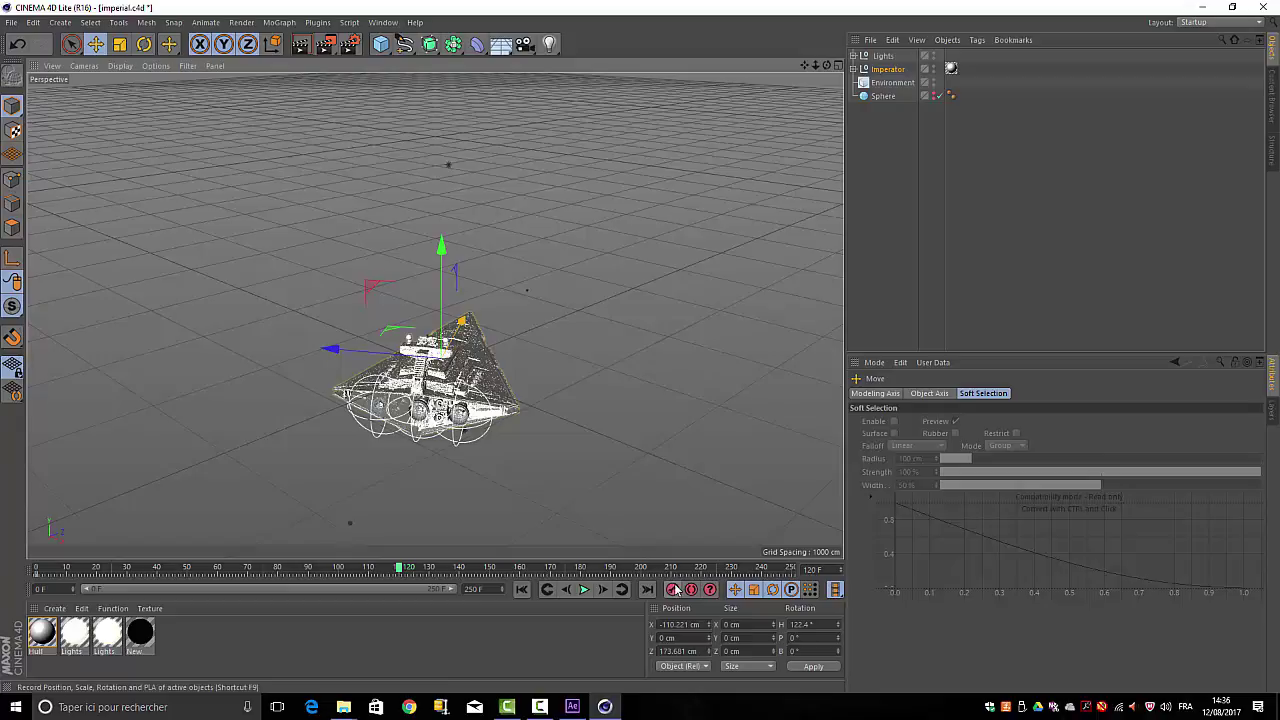
pyautogui.click(673, 590)
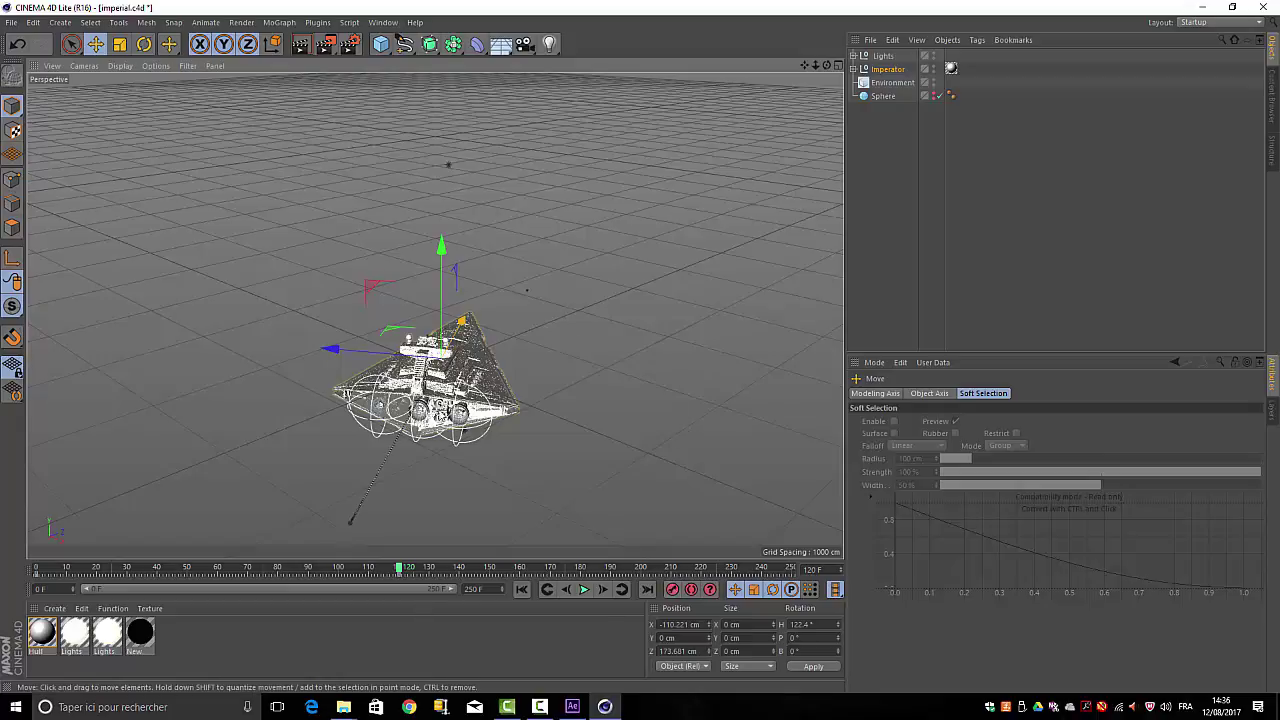
# - Try rotating the Imperator null at frame 120, and play the animation back from frame 0
pyautogui.click(144, 44)
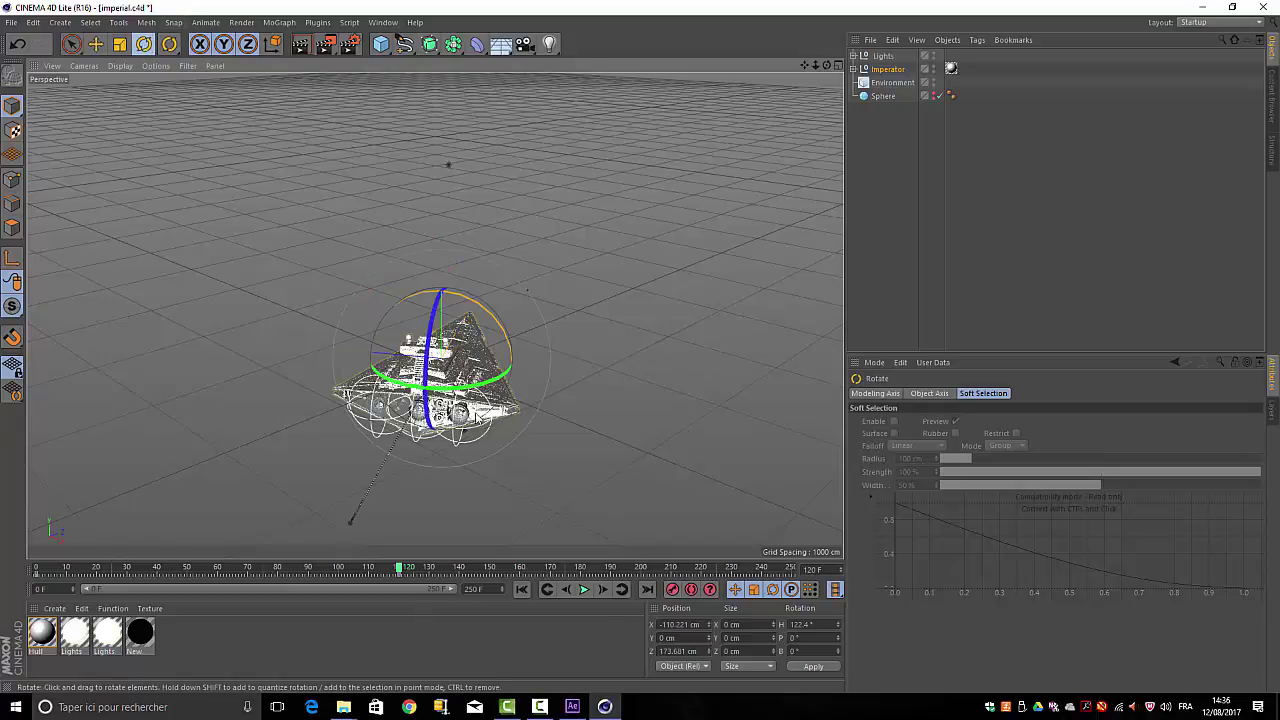
pyautogui.moveTo(503, 332); pyautogui.dragTo(680, 497)
pyautogui.moveTo(397, 572); pyautogui.dragTo(1, 656)
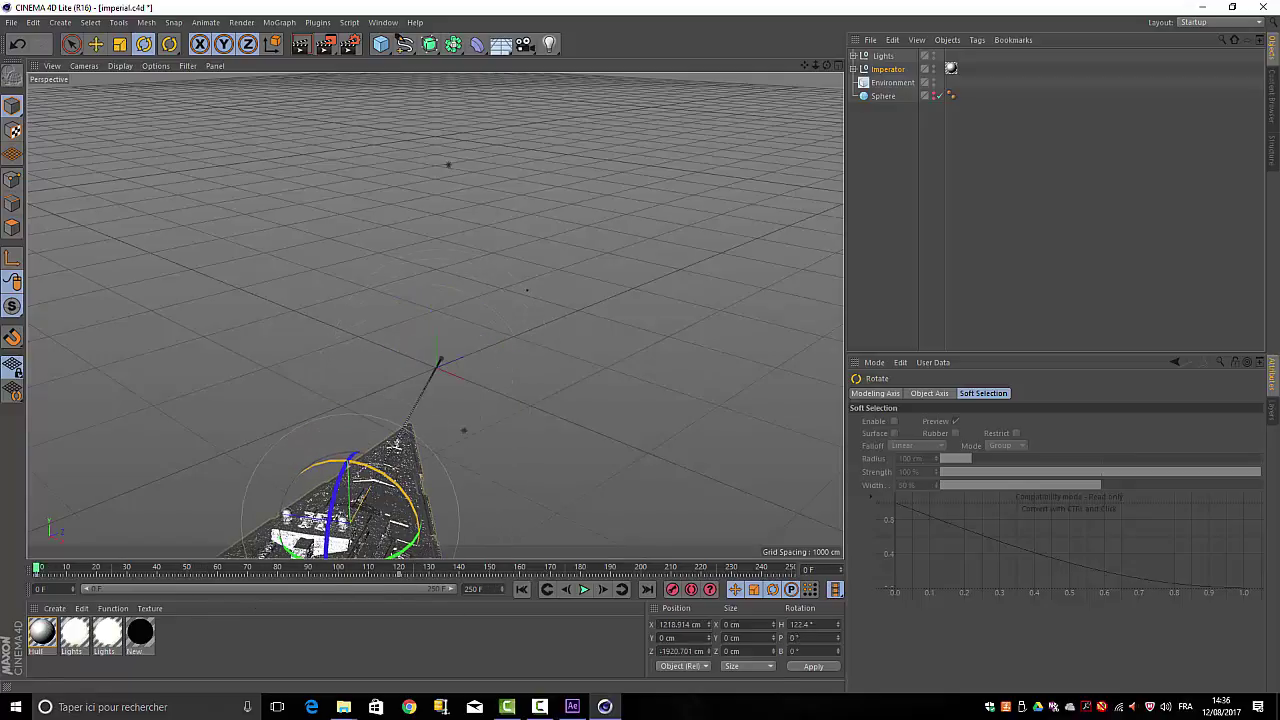
pyautogui.click(586, 590)
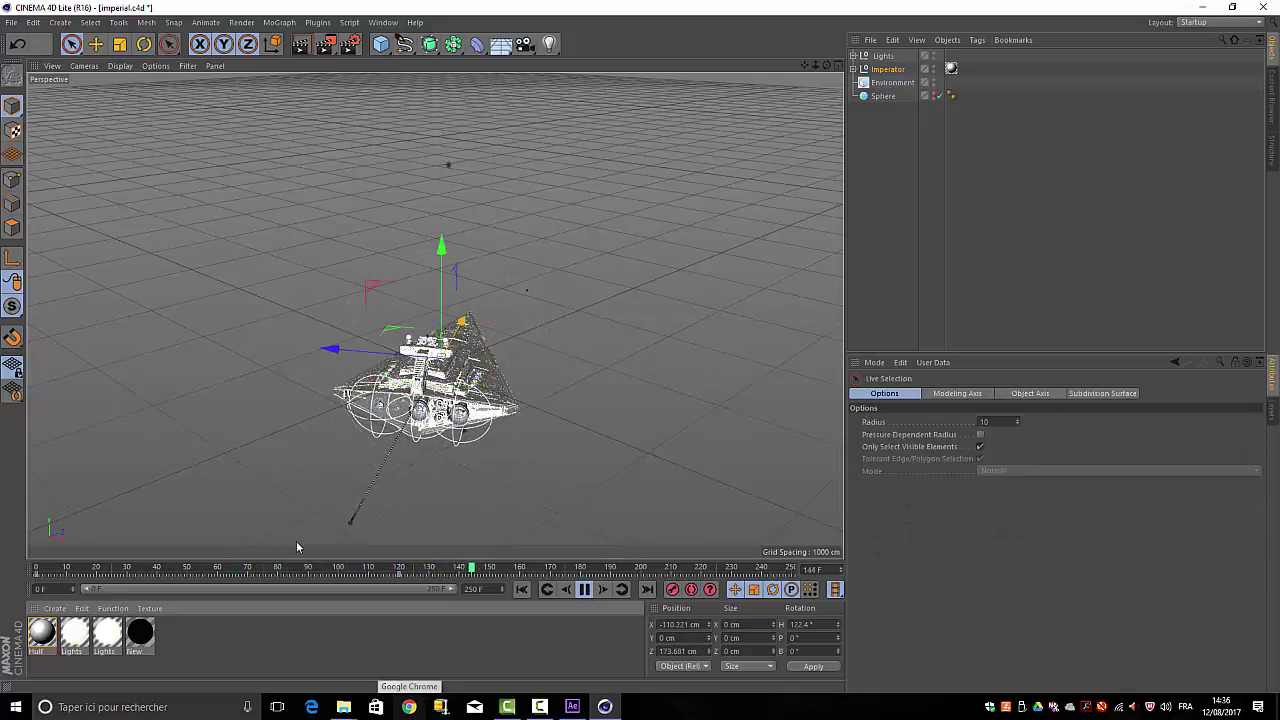
pyautogui.click(584, 589)
# - At frame 121, rotate the Imperator null to a pitch of about 26.4°
pyautogui.moveTo(752, 574); pyautogui.dragTo(404, 636)
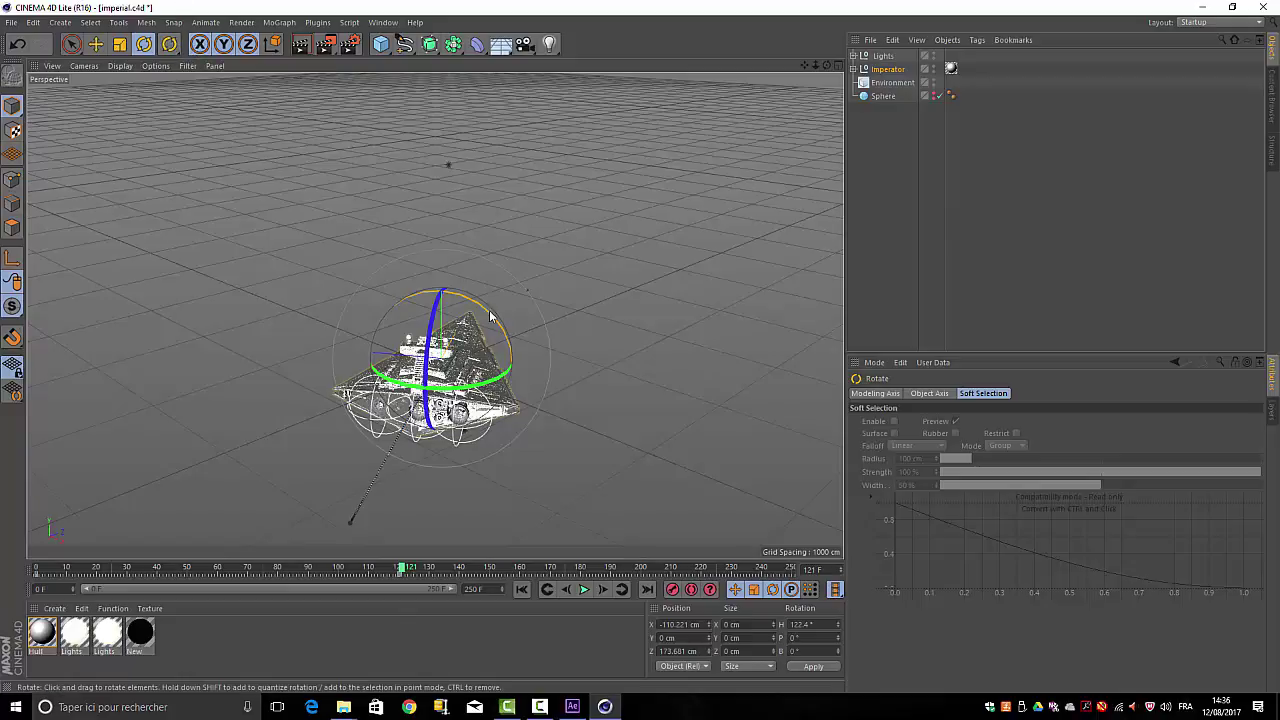
pyautogui.moveTo(495, 325); pyautogui.dragTo(531, 506)
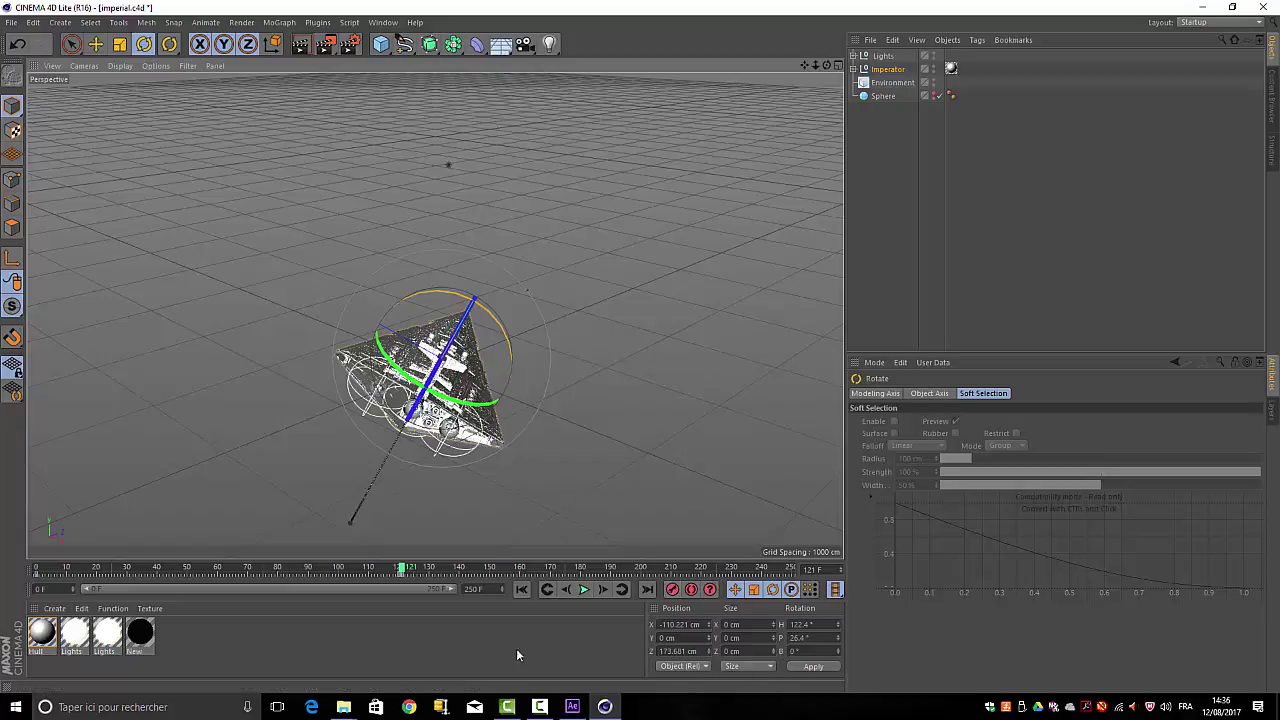
# - At frame 250, move the Imperator null to about X 687, Y 1902 and Z 680 cm and record a keyframe
pyautogui.moveTo(402, 574); pyautogui.dragTo(489, 575)
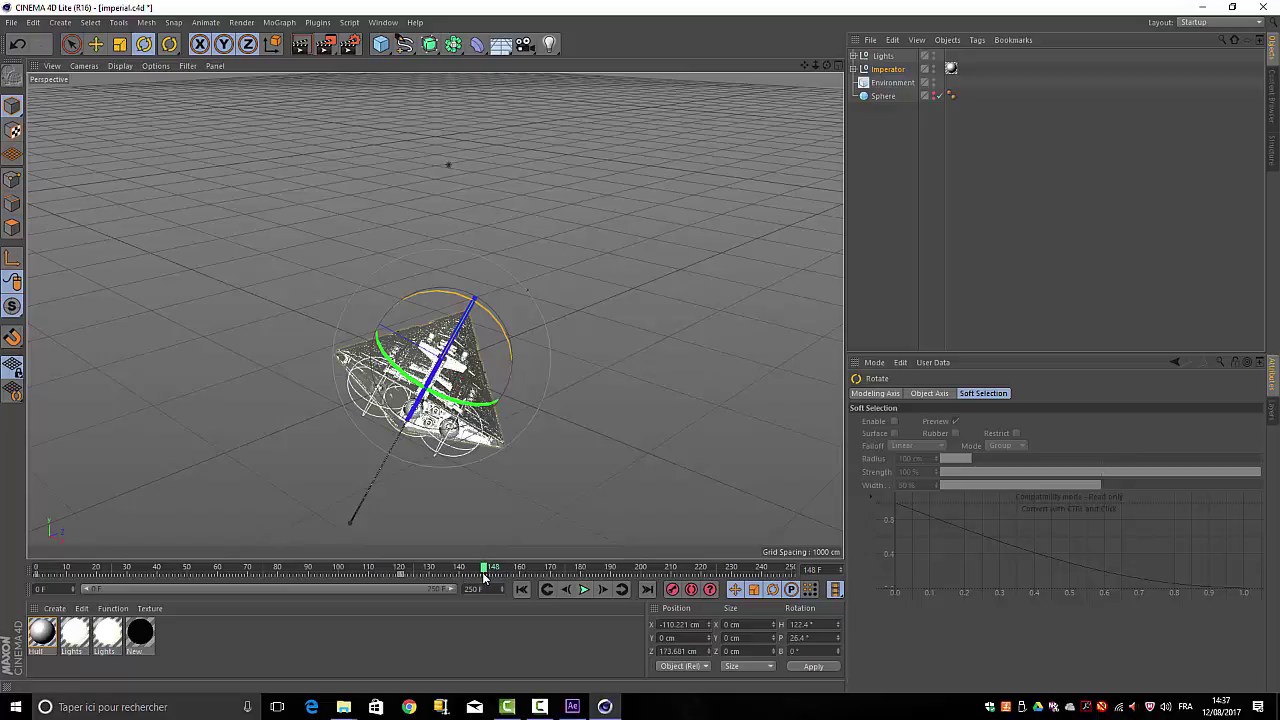
pyautogui.moveTo(486, 572); pyautogui.dragTo(788, 570)
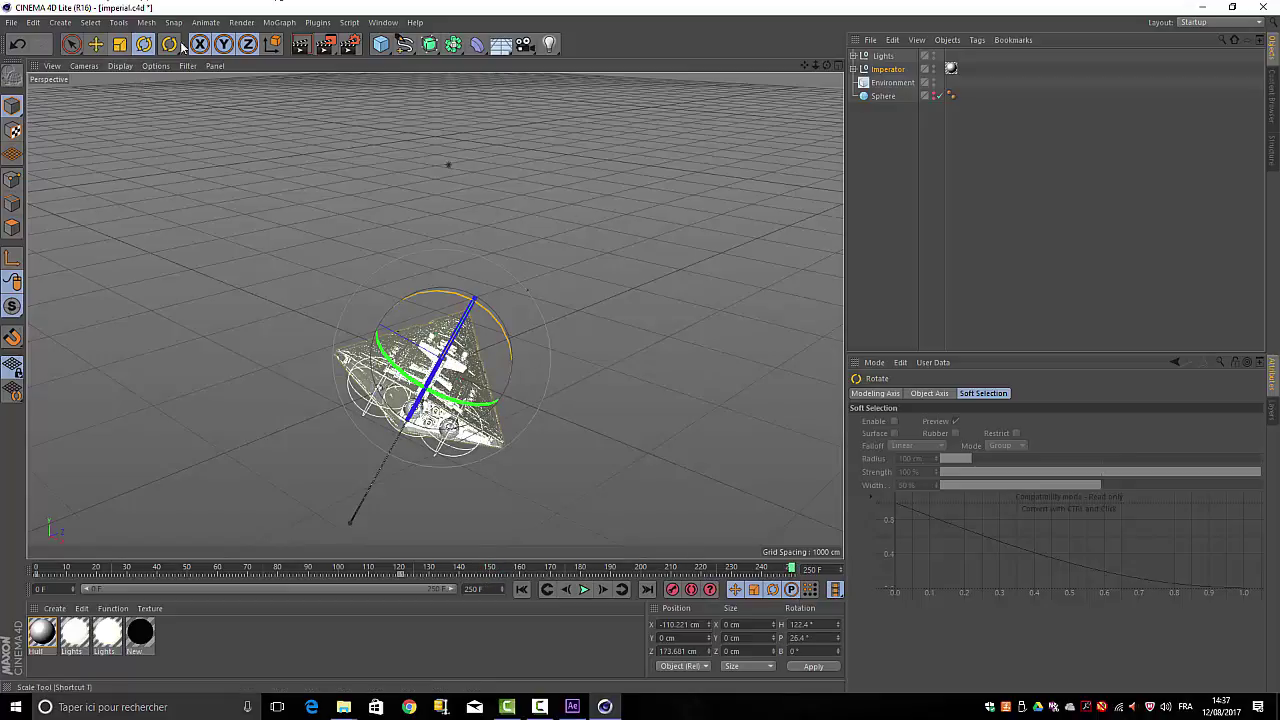
pyautogui.click(95, 44)
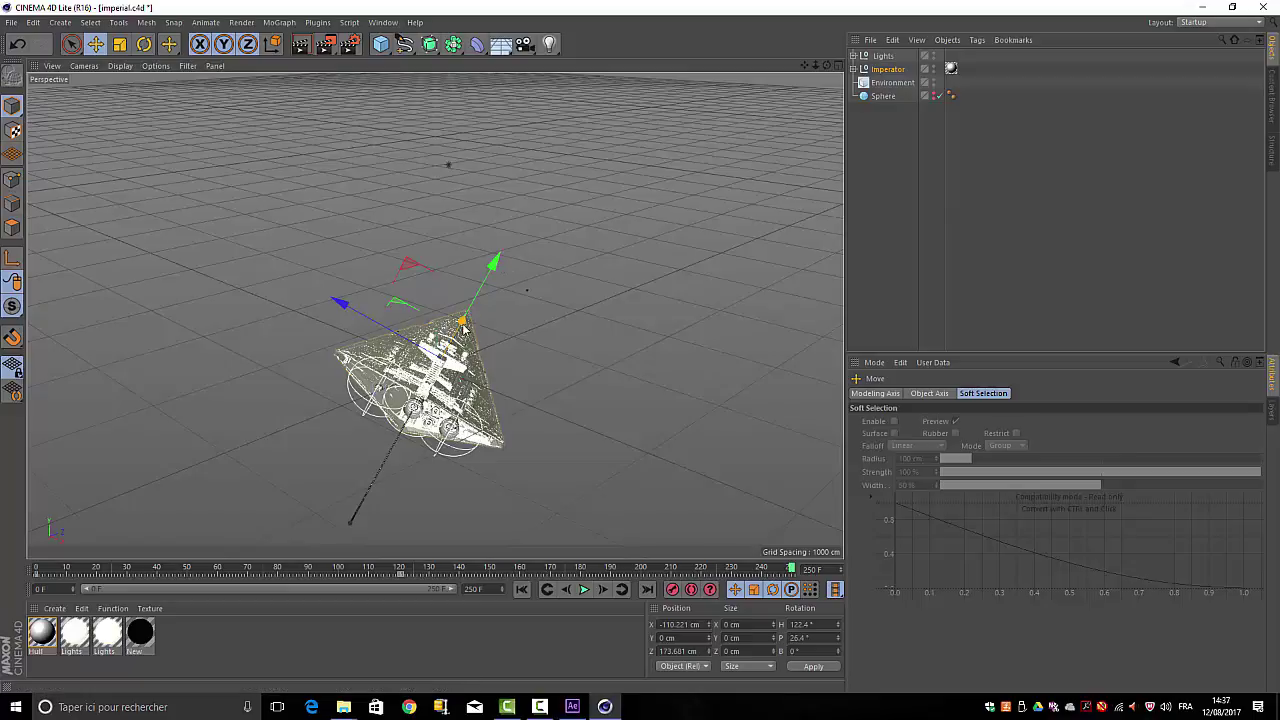
pyautogui.moveTo(462, 325); pyautogui.dragTo(624, 118)
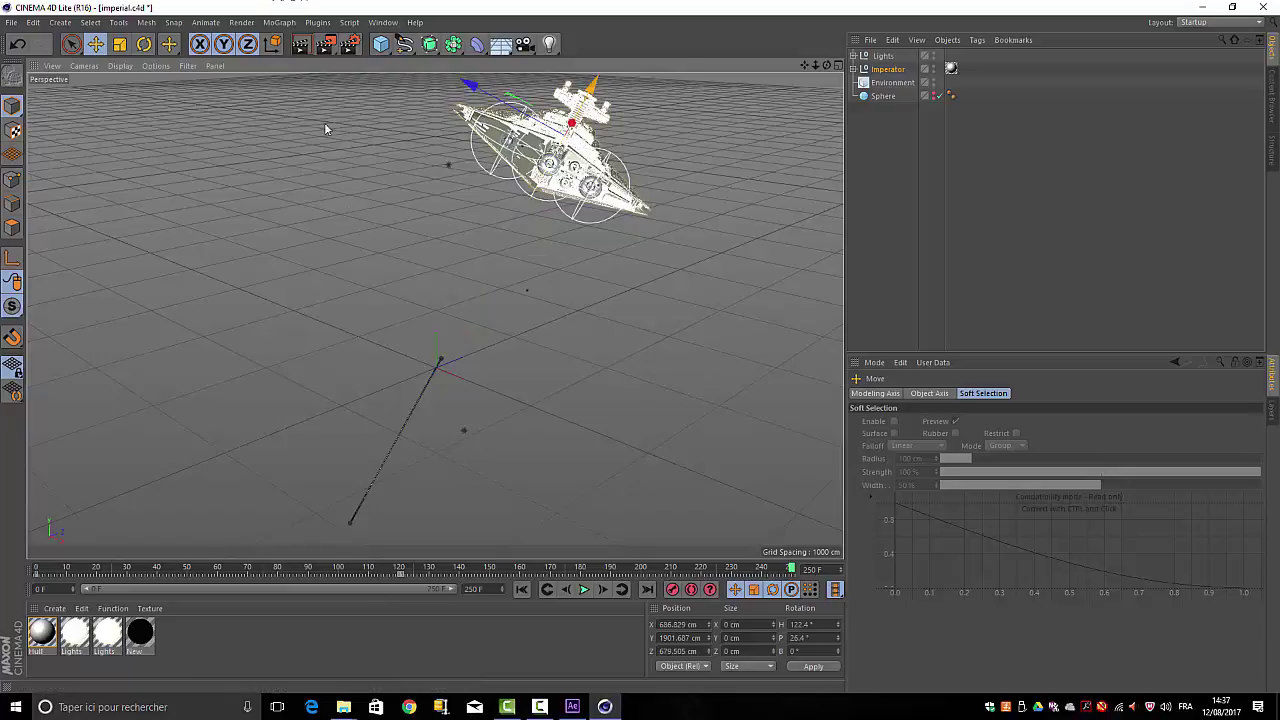
pyautogui.click(672, 592)
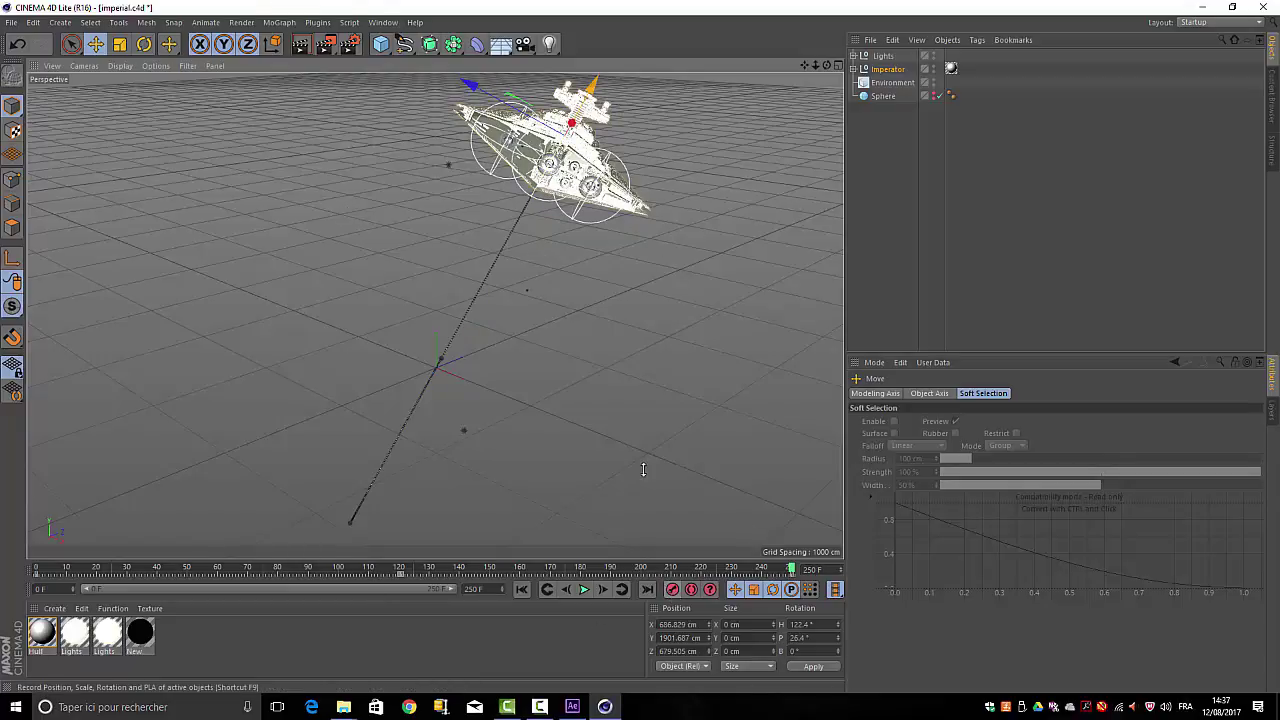
# - Level out the Imperator null at frame 250 by rotating it to a pitch of about 2.8°
pyautogui.click(144, 44)
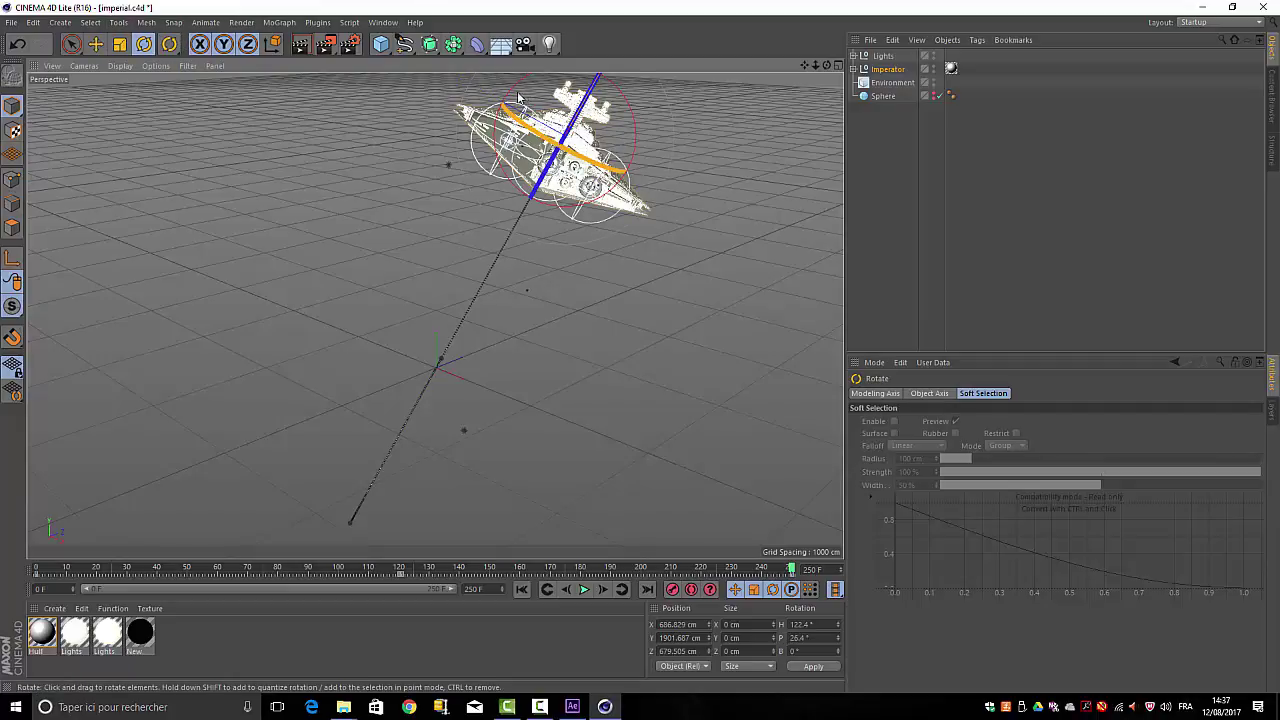
pyautogui.moveTo(507, 94); pyautogui.dragTo(474, 192)
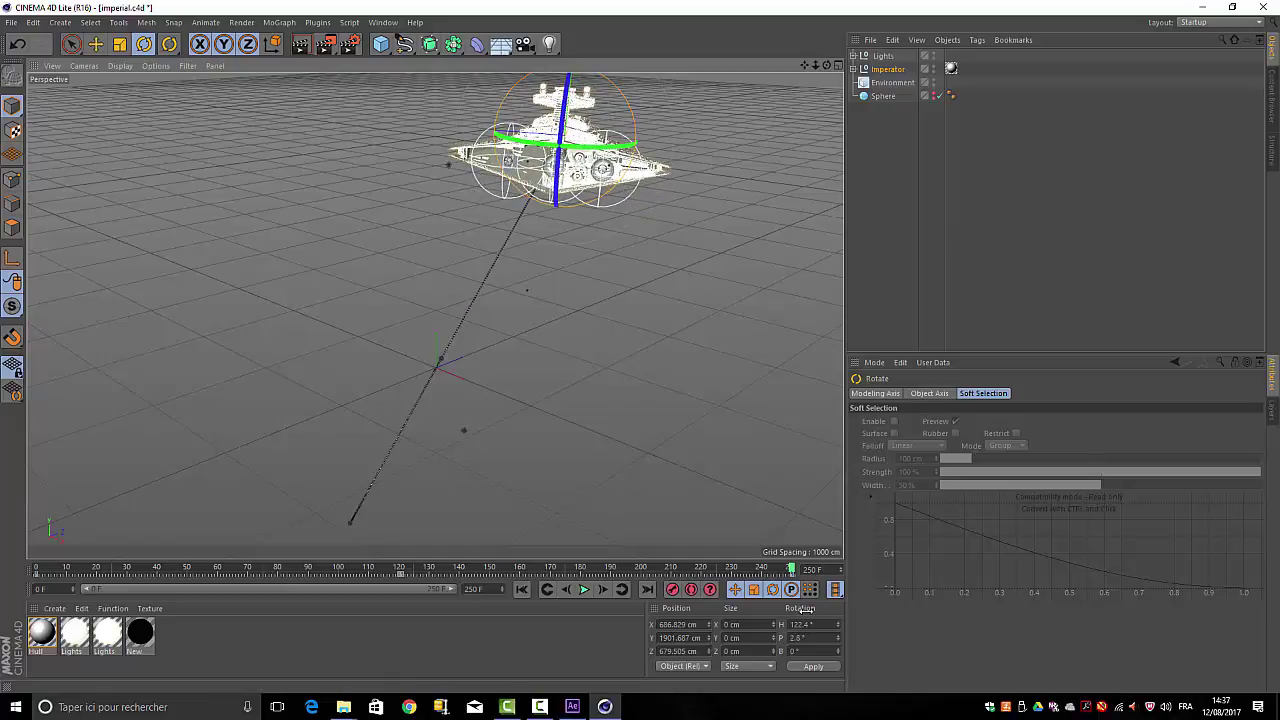
pyautogui.click(690, 589)
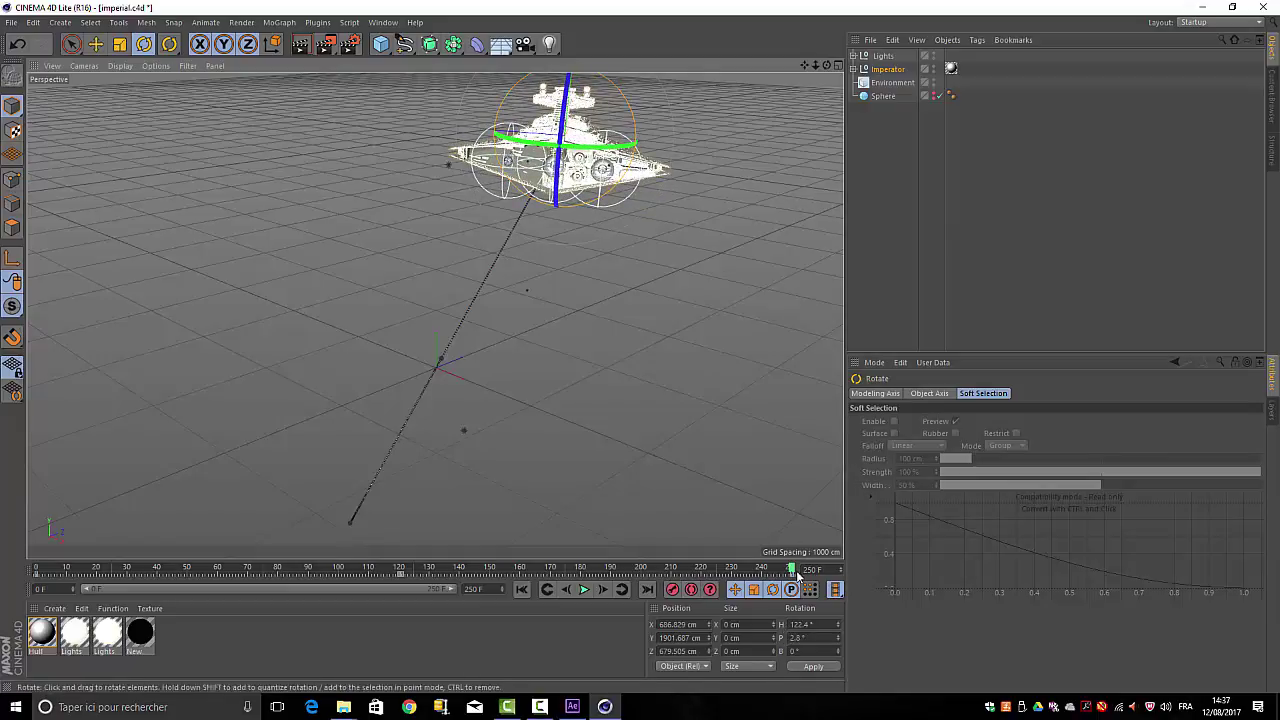
# - Play the ship animation from frame 0 to check its movement, and stop the playback
pyautogui.moveTo(792, 571); pyautogui.dragTo(37, 569)
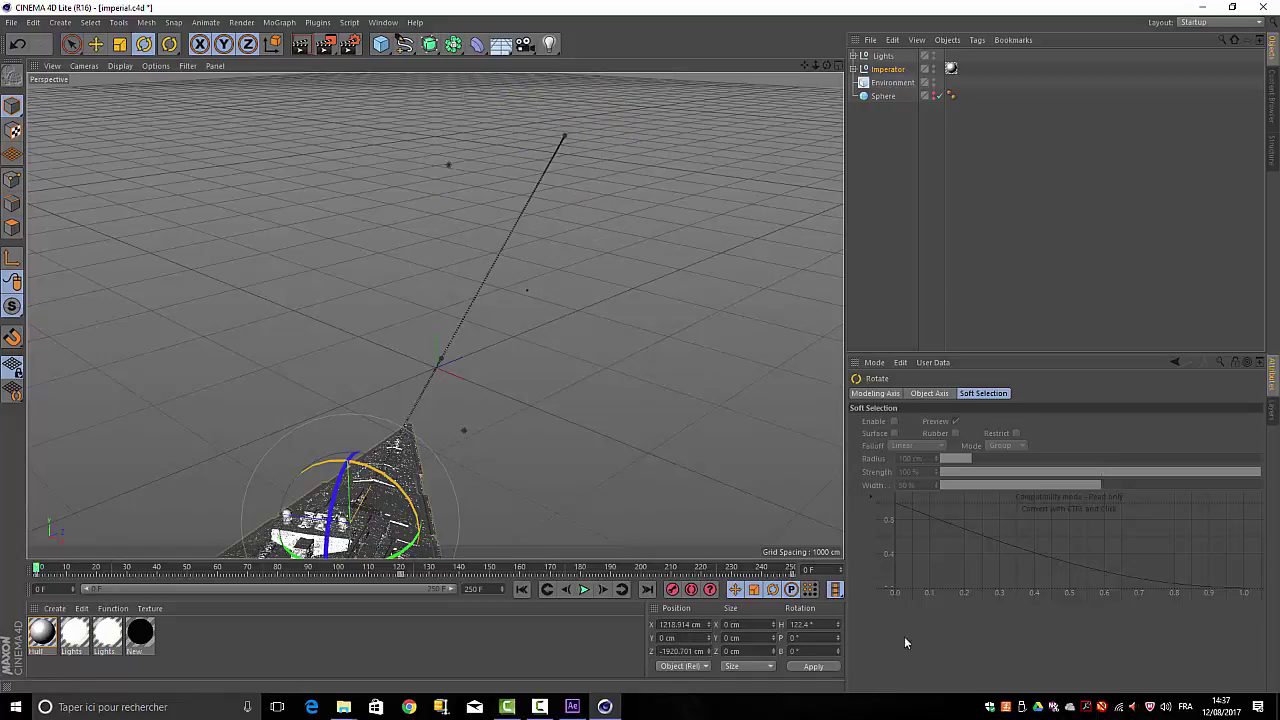
pyautogui.click(585, 590)
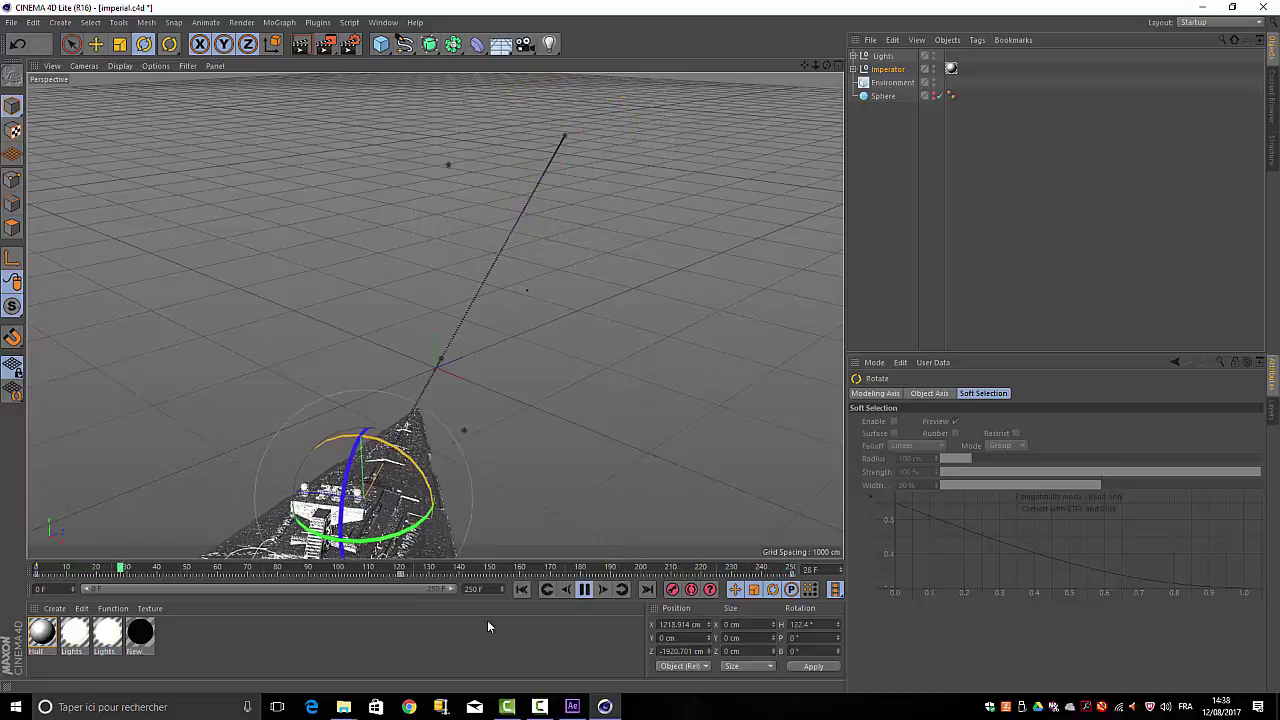
pyautogui.press('space')
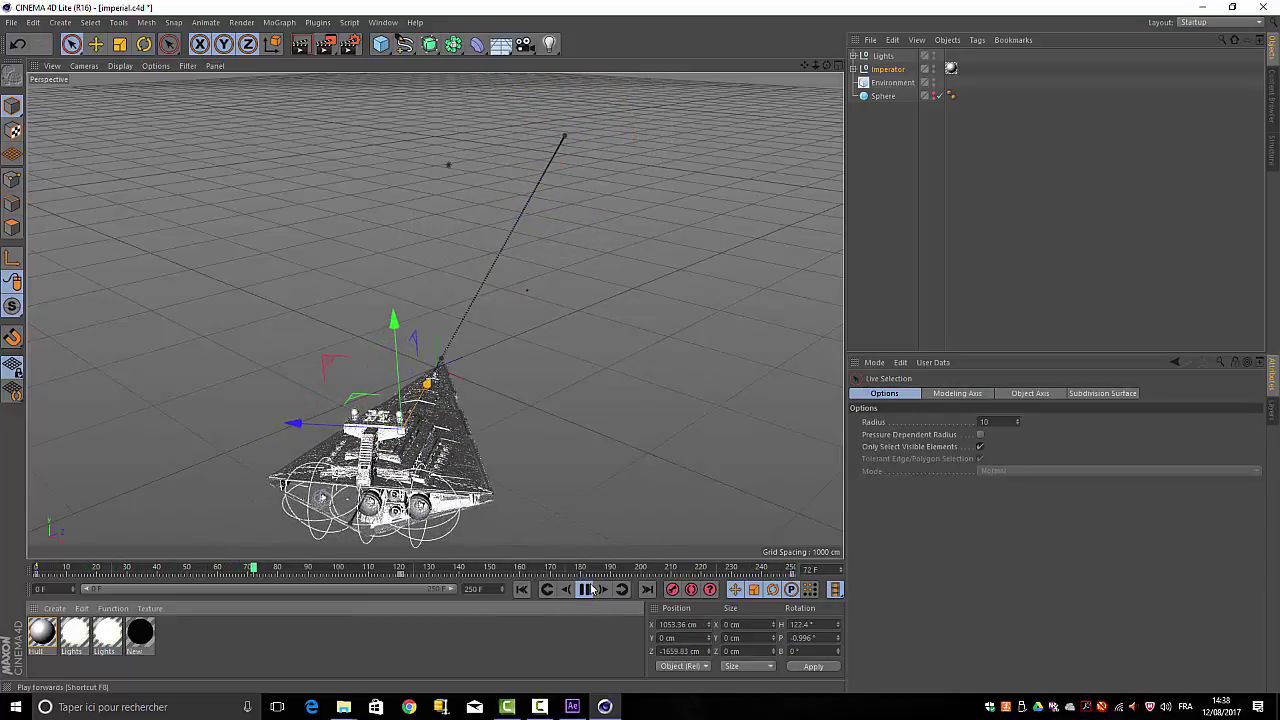
pyautogui.press('F8')
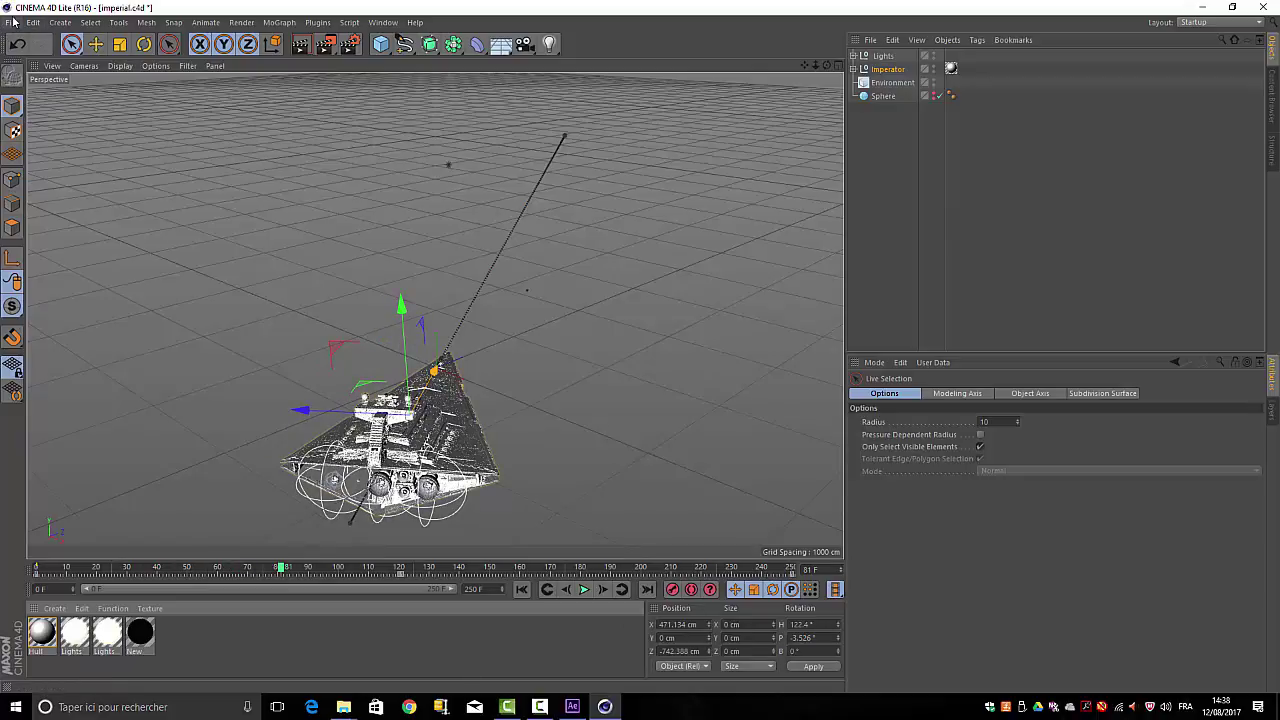
# - Save the animated scene as vaisseauImperial.c4d in the tuto model folder, replacing the existing file
pyautogui.click(11, 22)
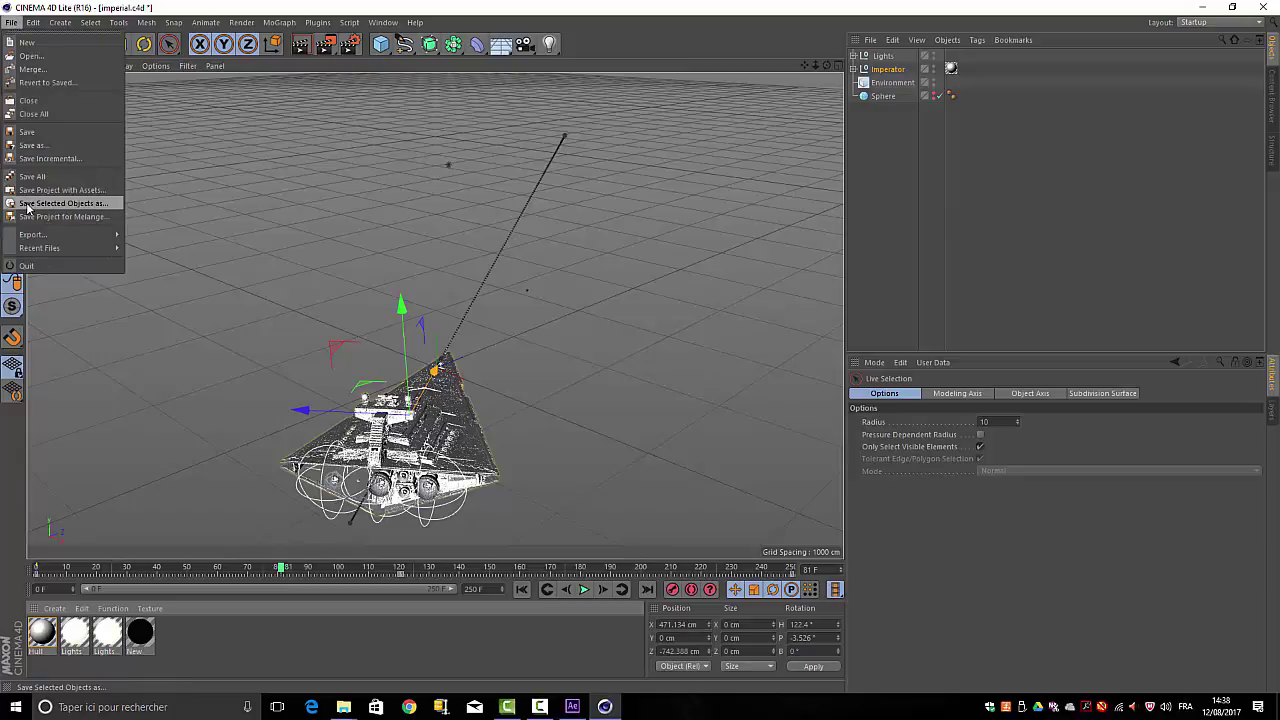
pyautogui.click(31, 146)
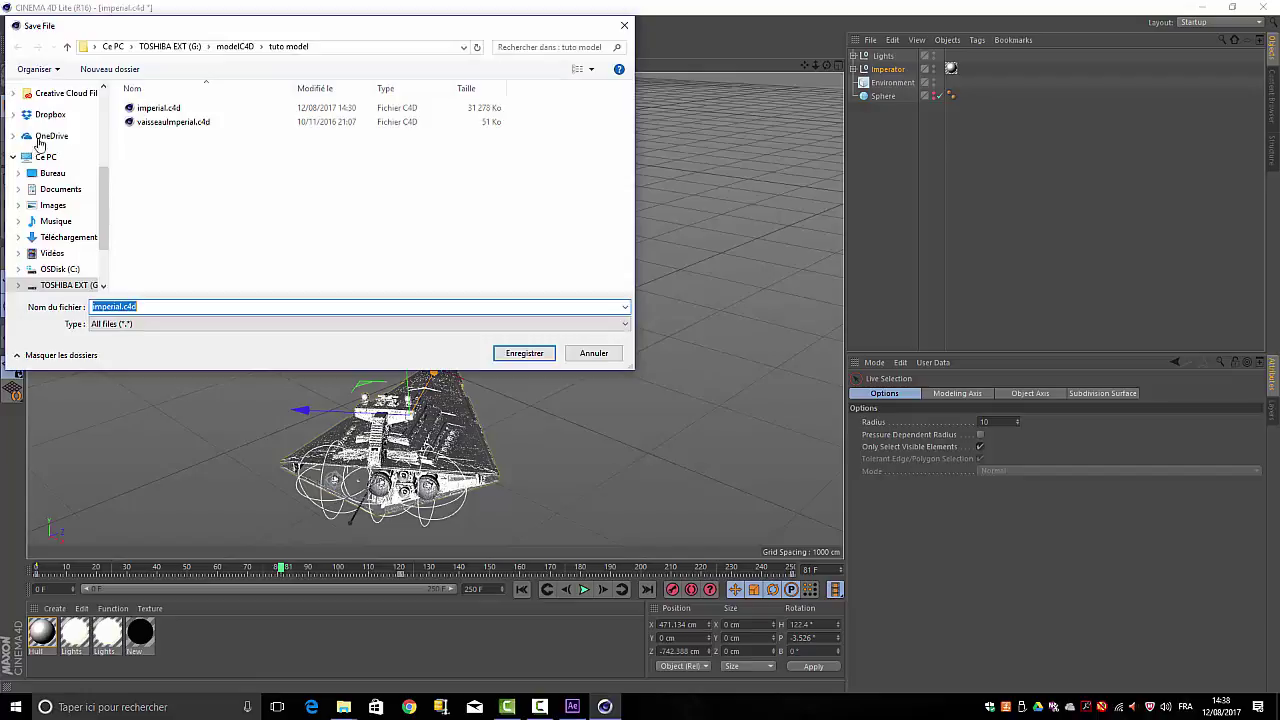
pyautogui.click(156, 124)
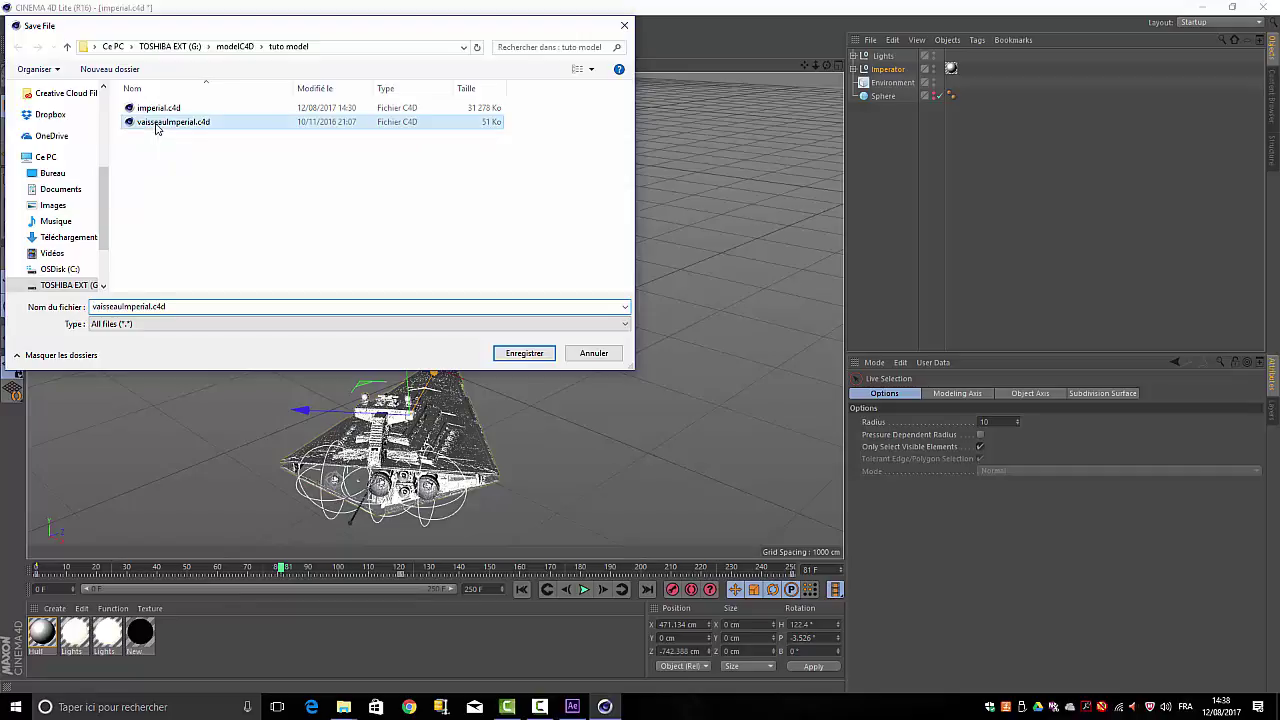
pyautogui.click(522, 356)
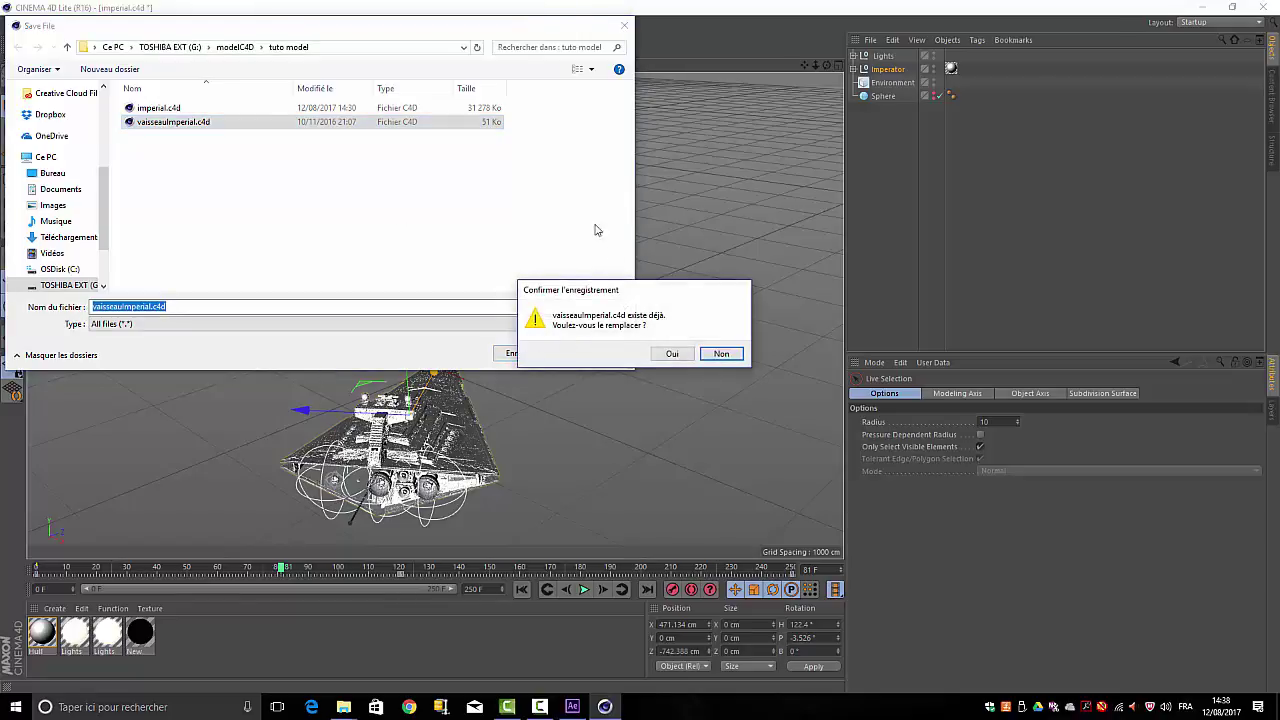
pyautogui.click(673, 355)
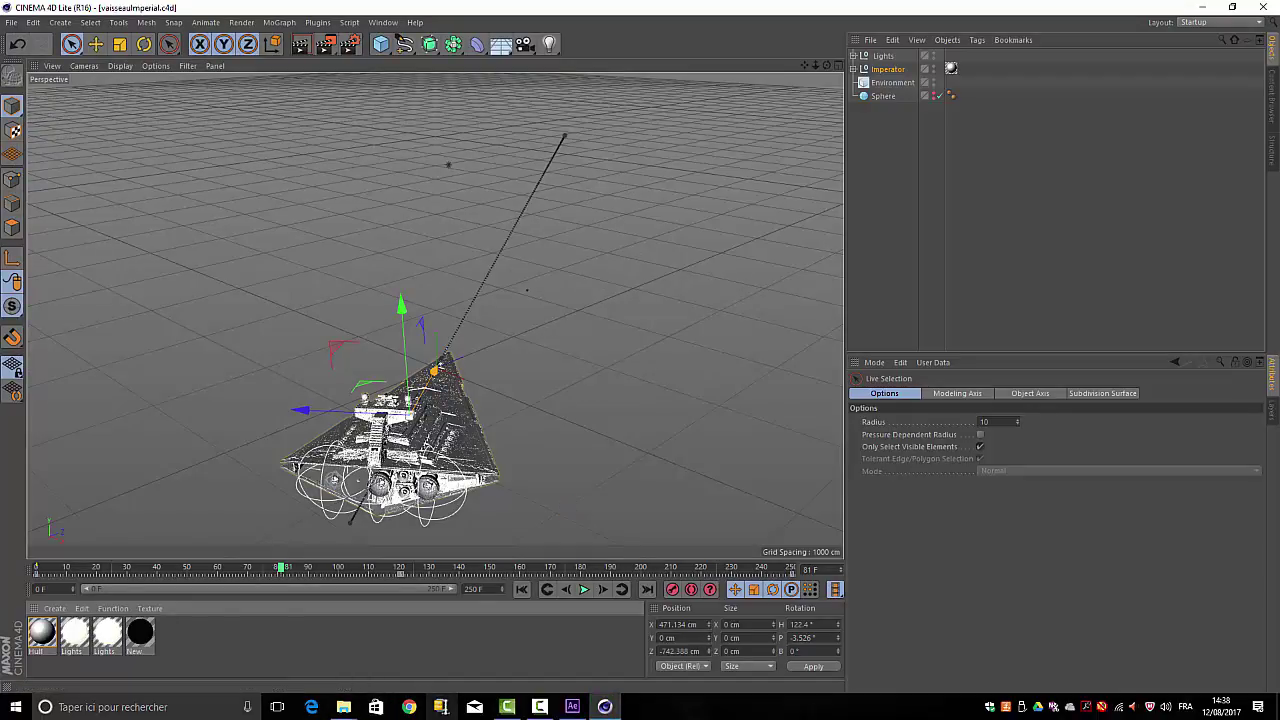
# - Switch to After Effects and create a composition from the vaisseauImperial.c4d footage
pyautogui.click(571, 707)
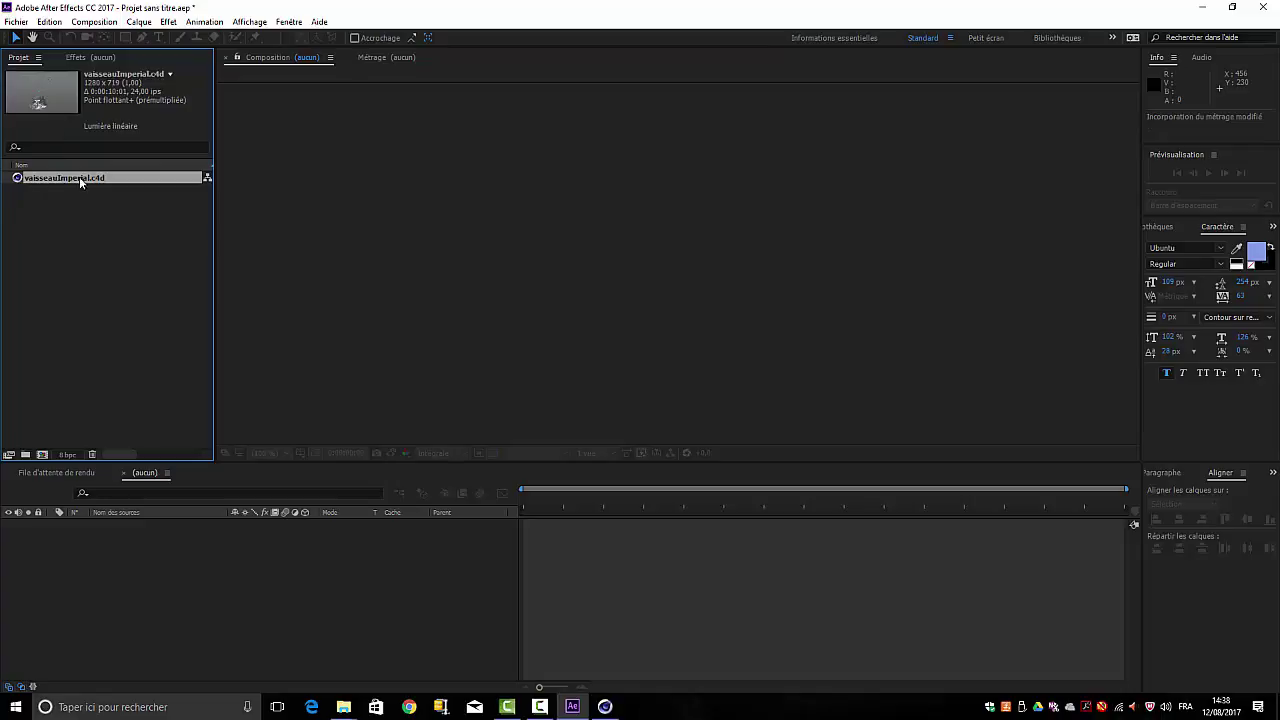
pyautogui.moveTo(85, 178); pyautogui.dragTo(102, 562)
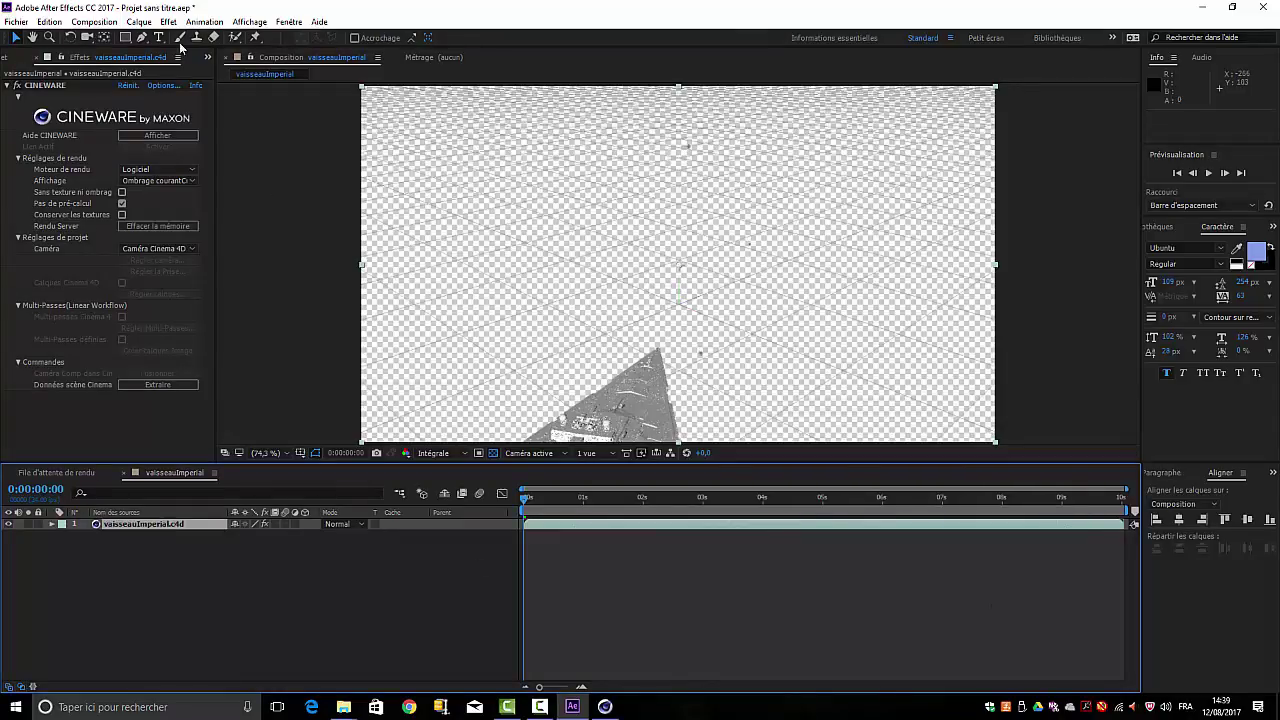
# - Change the vaisseauImperial composition settings to a height of 720 px and a frame rate of 25 frames per second
pyautogui.click(100, 22)
pyautogui.click(108, 57)
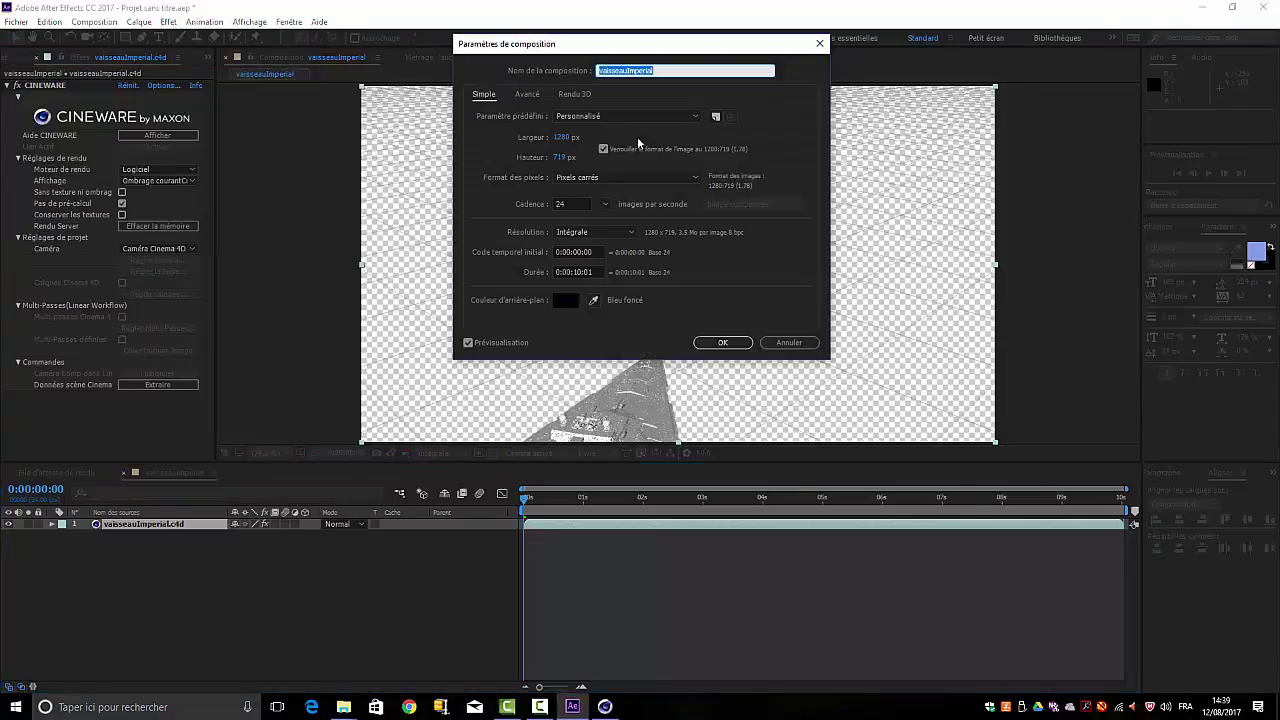
pyautogui.click(560, 160)
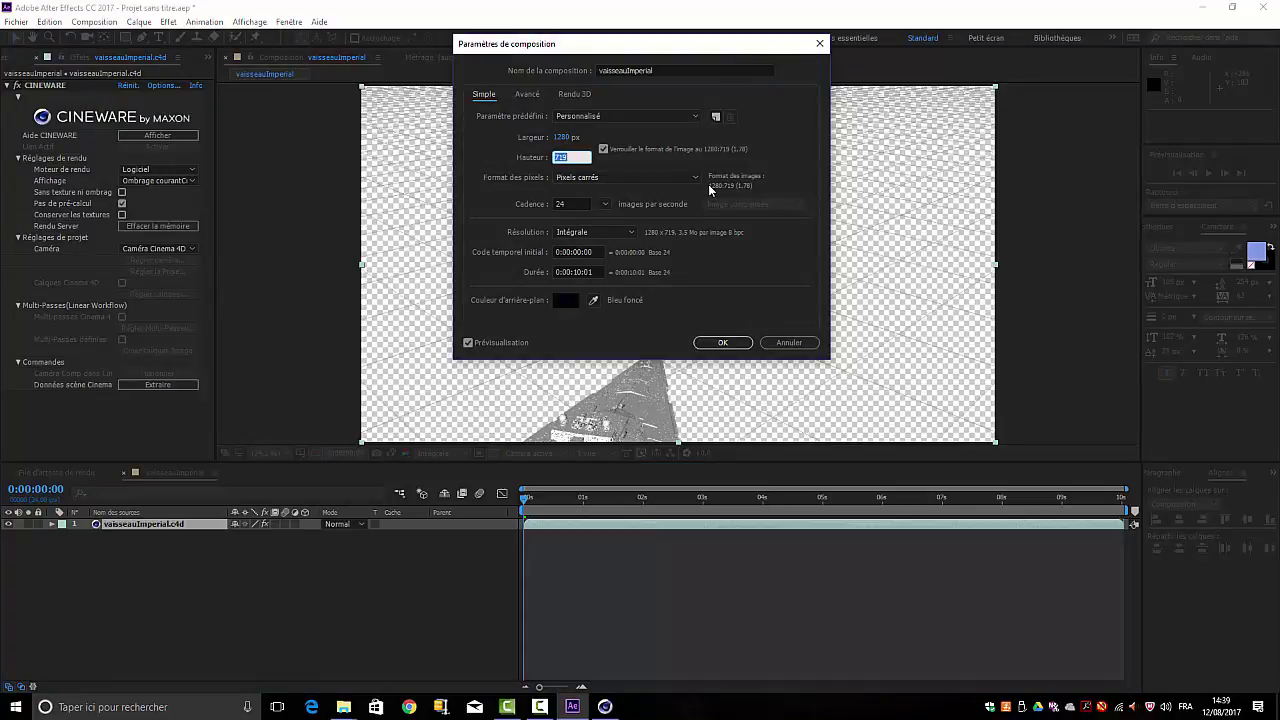
pyautogui.write('720')
pyautogui.click(606, 203)
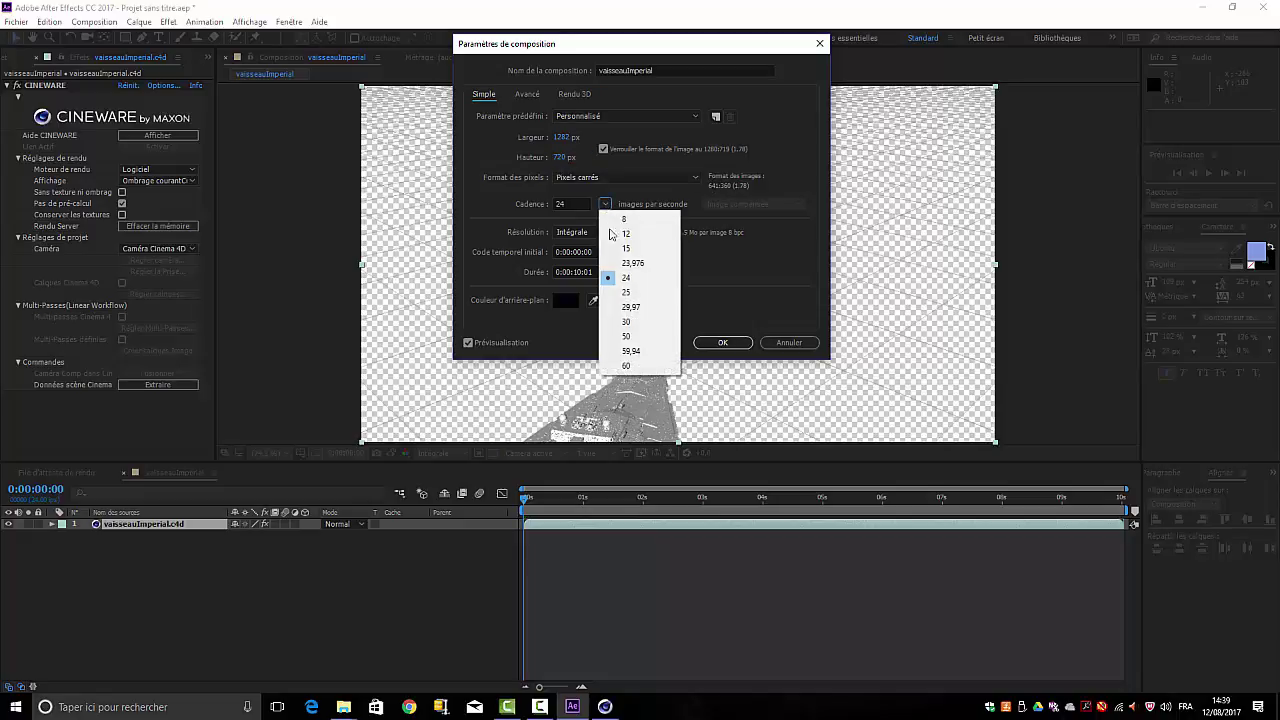
pyautogui.click(631, 294)
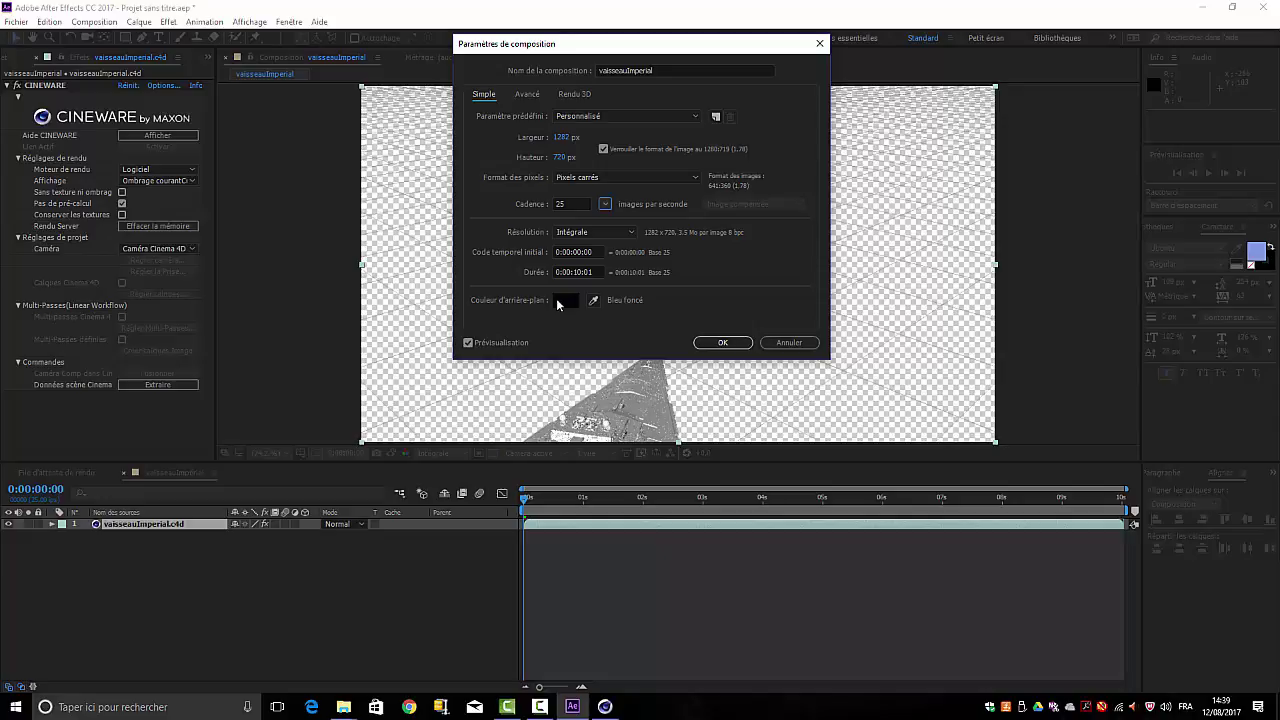
pyautogui.click(720, 343)
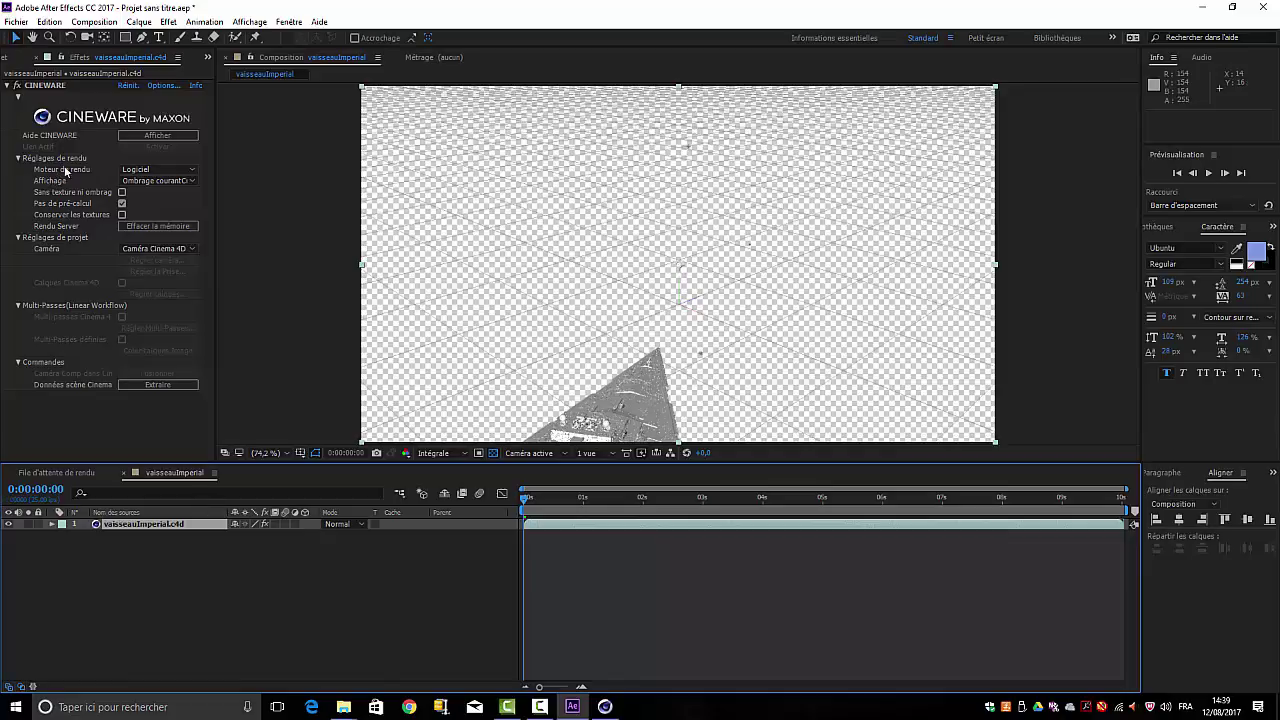
# - Set the CINEWARE renderer of the ship layer to Standard (Final)
pyautogui.click(190, 170)
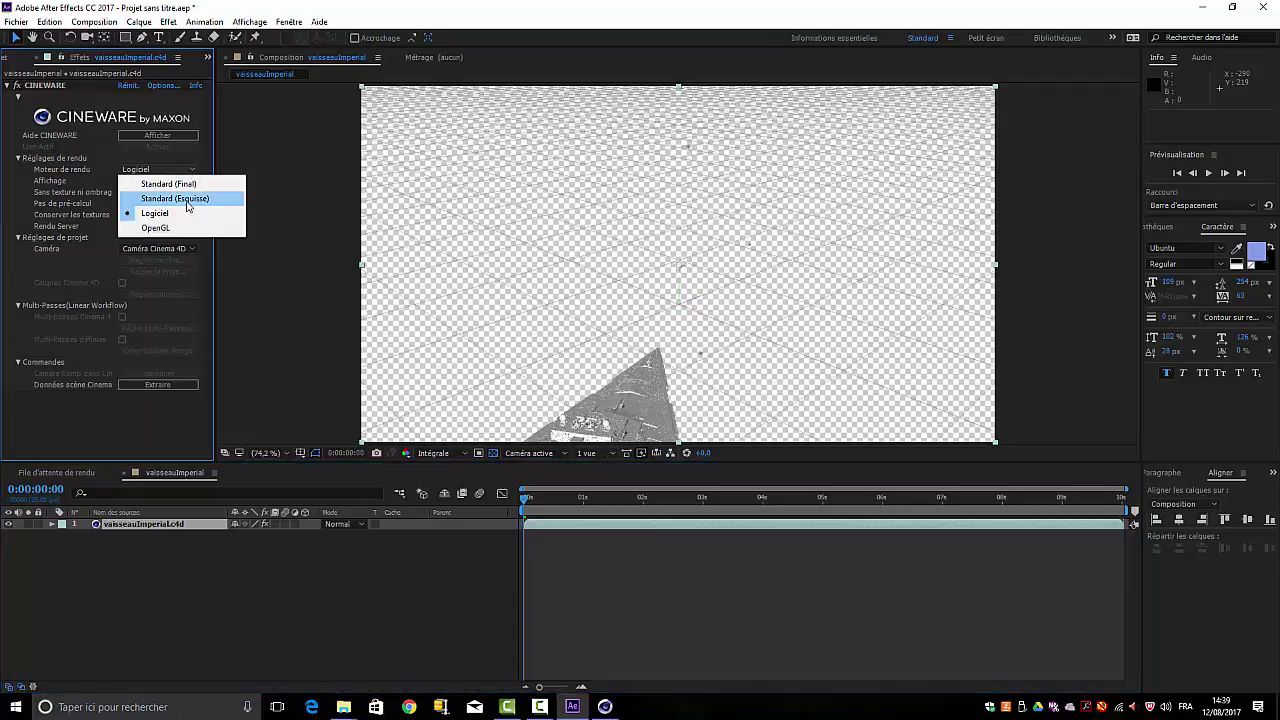
pyautogui.click(190, 184)
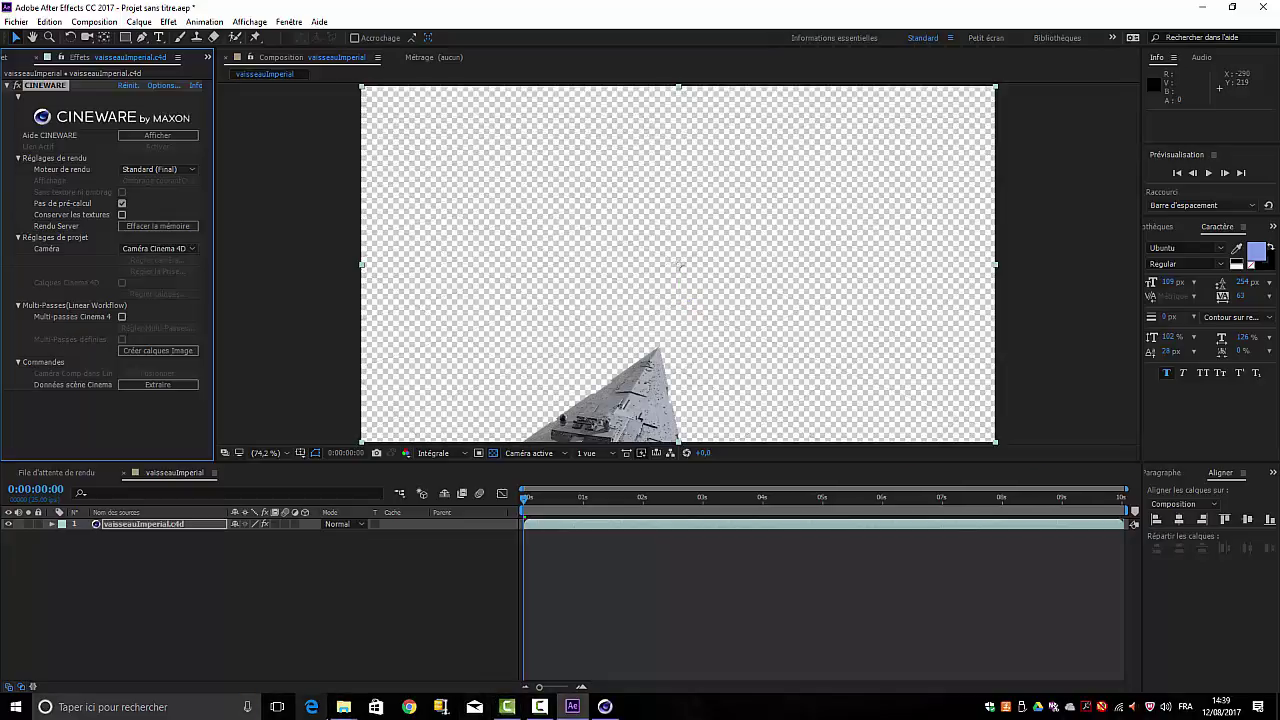
# - Import StarsMap_2500x1250.jpg from the imperialstarwarsdestroyer folder in modelC4D and place it beneath the ship layer in the composition
pyautogui.click(343, 707)
pyautogui.click(395, 675)
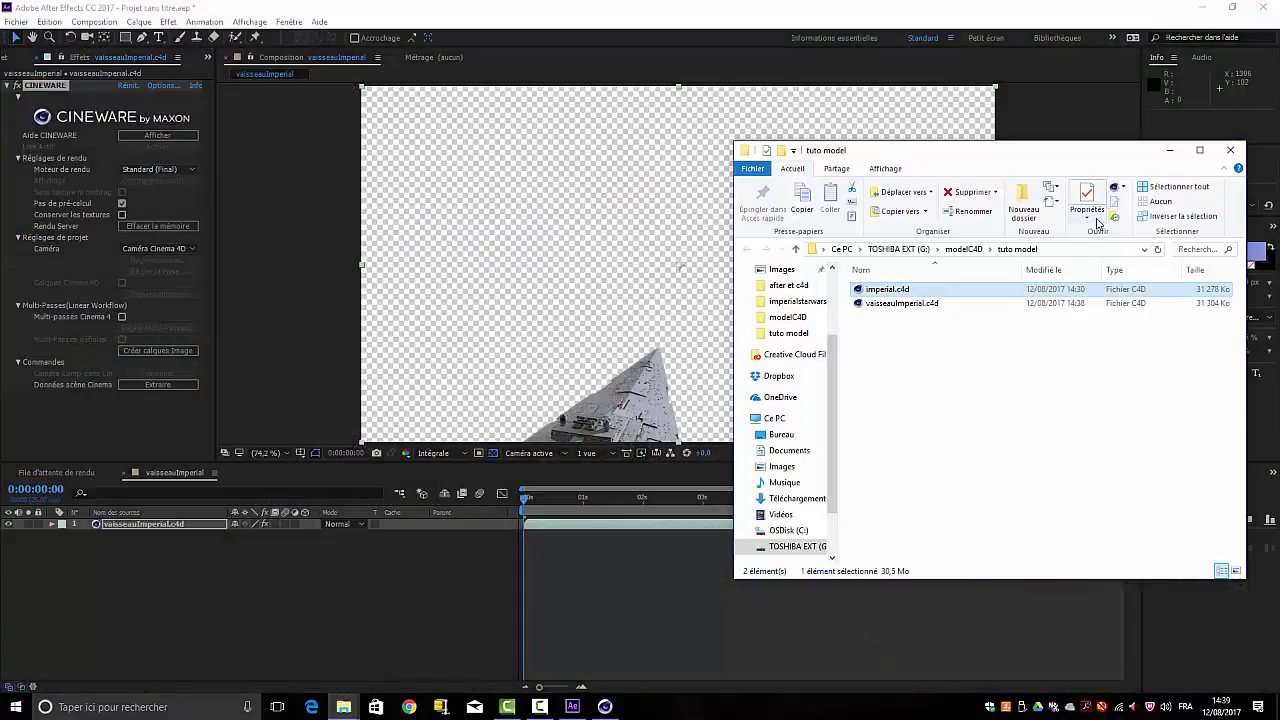
pyautogui.click(950, 251)
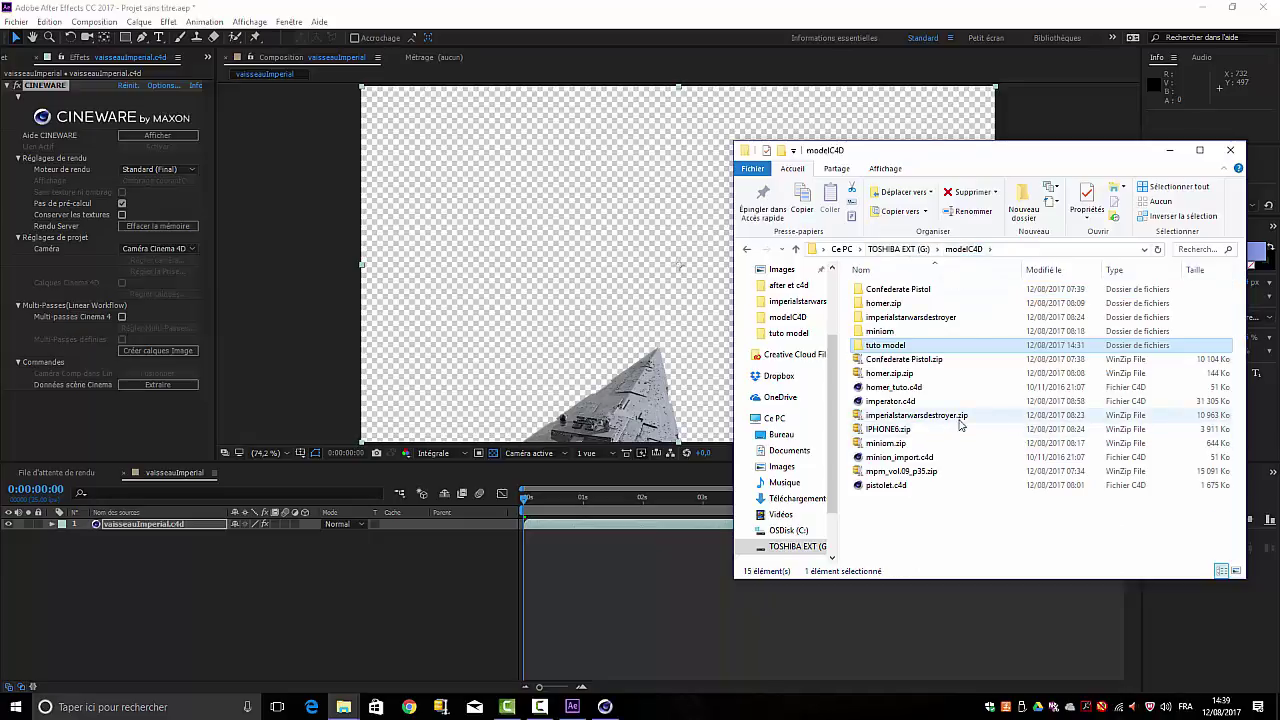
pyautogui.doubleClick(900, 318)
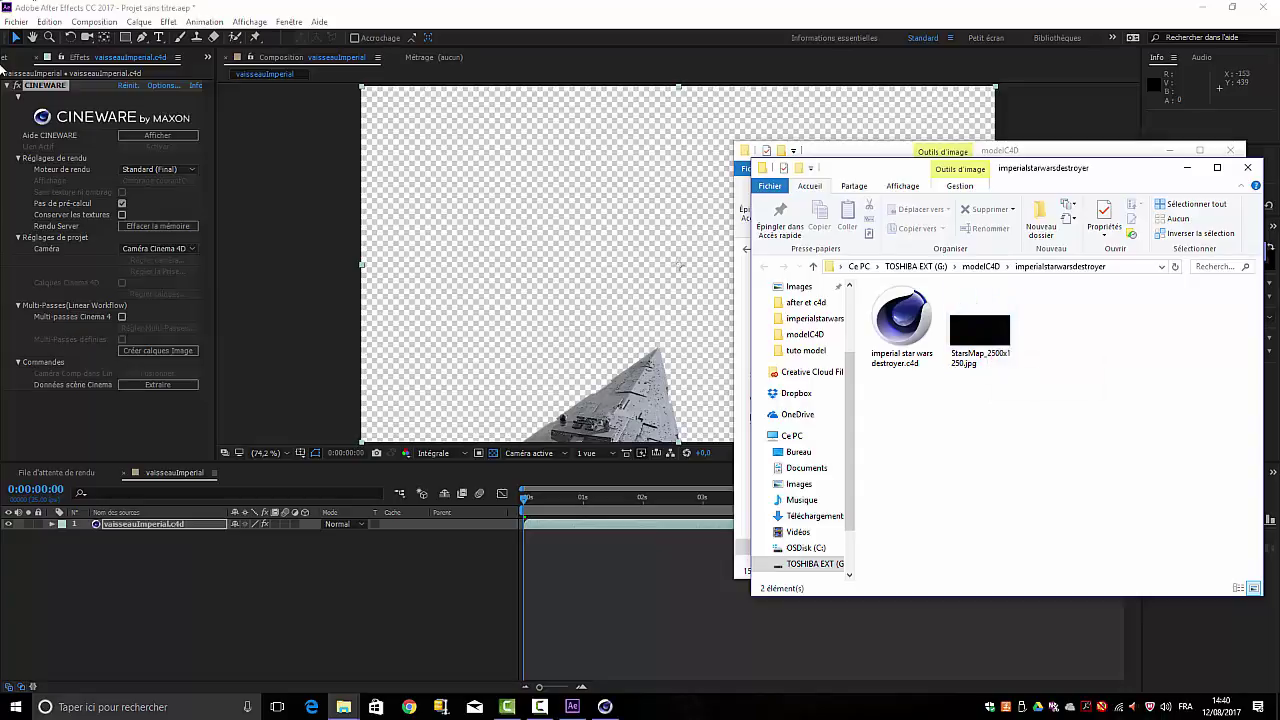
pyautogui.click(4, 60)
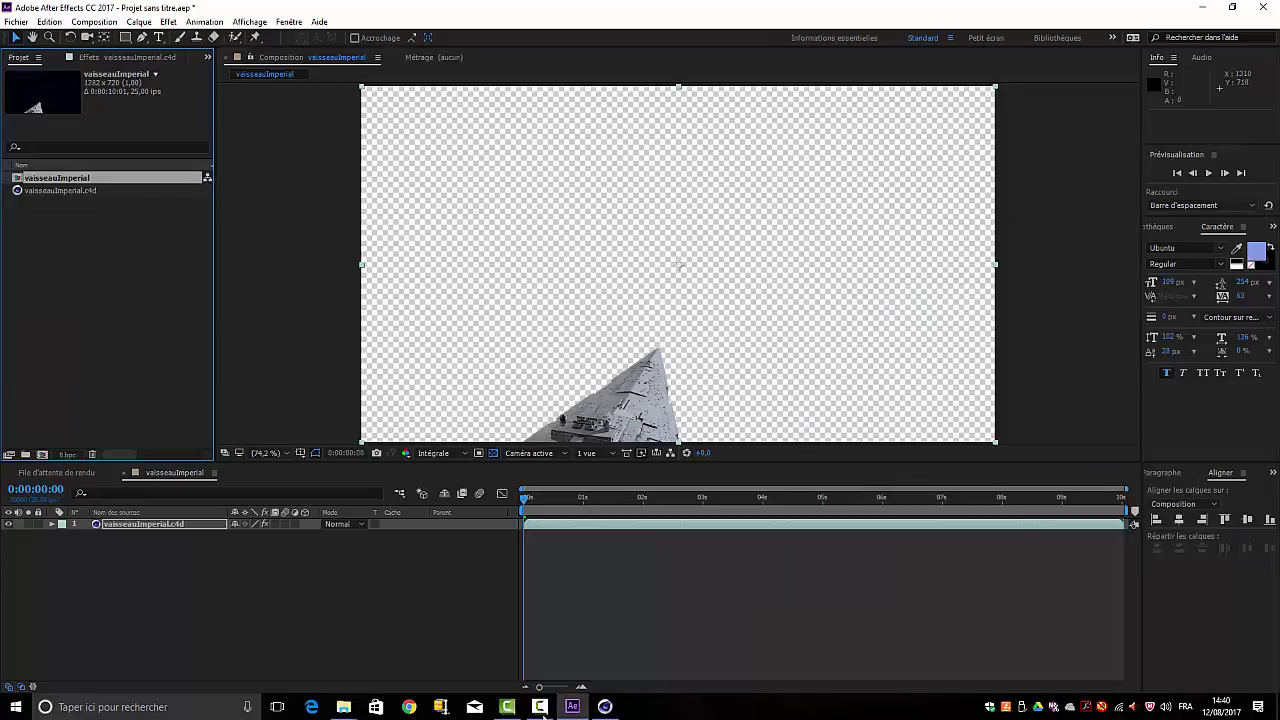
pyautogui.moveTo(347, 710)
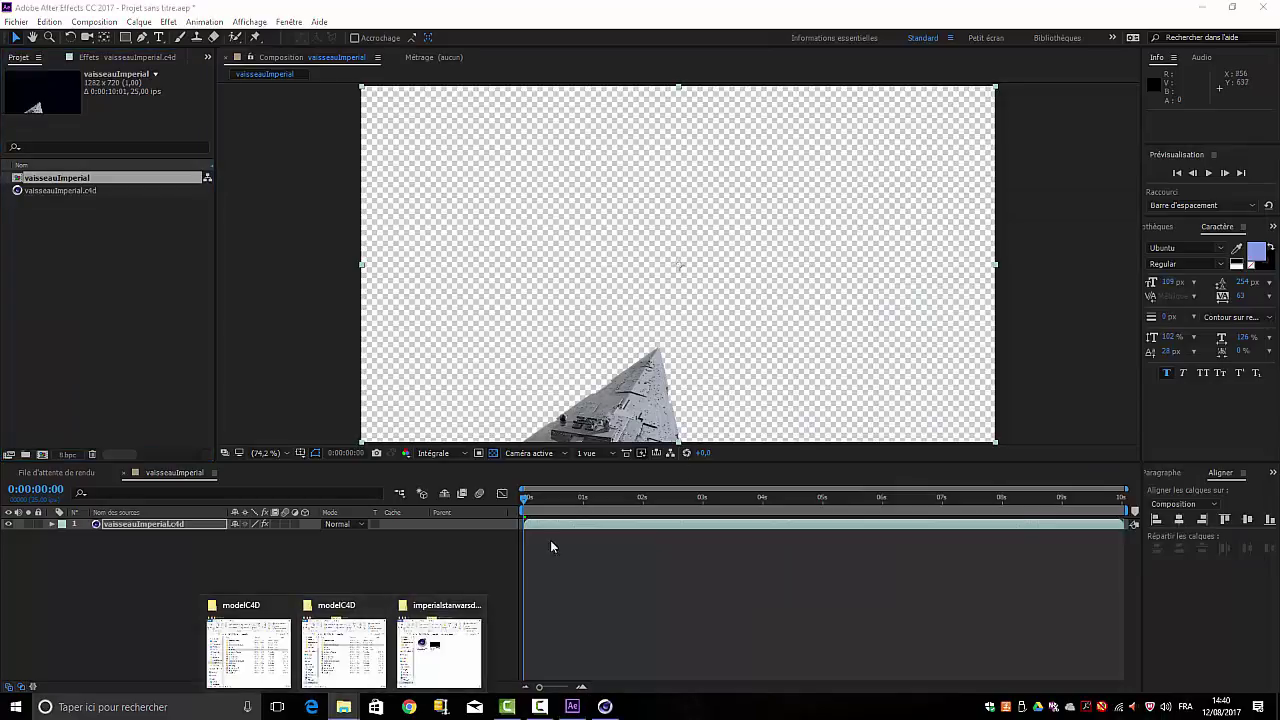
pyautogui.click(440, 655)
pyautogui.moveTo(978, 332); pyautogui.dragTo(40, 264)
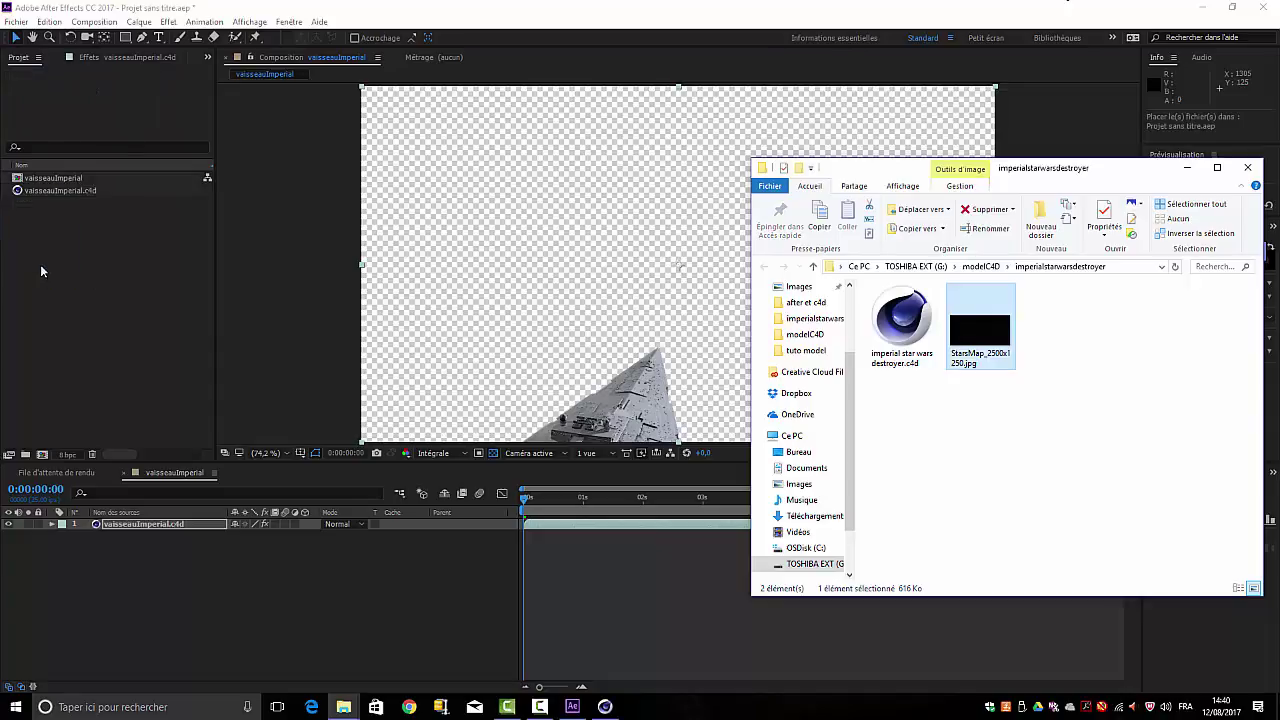
pyautogui.click(40, 264)
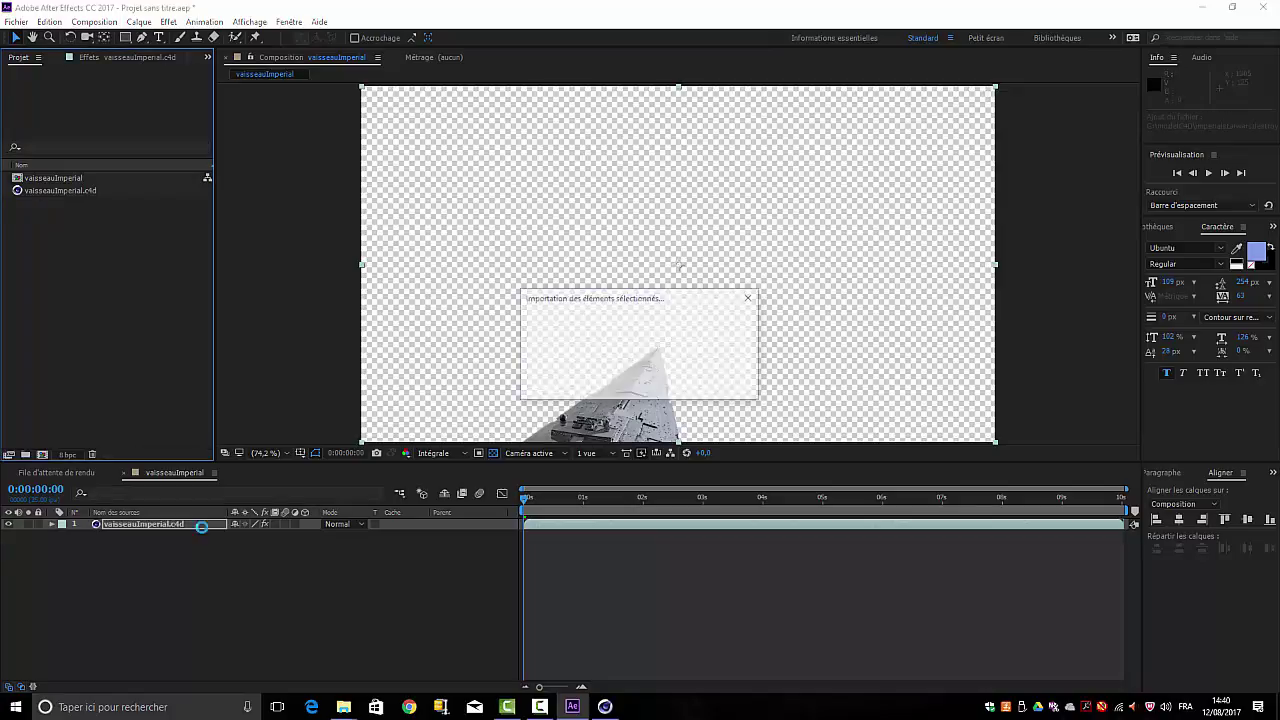
pyautogui.moveTo(75, 178); pyautogui.dragTo(103, 592)
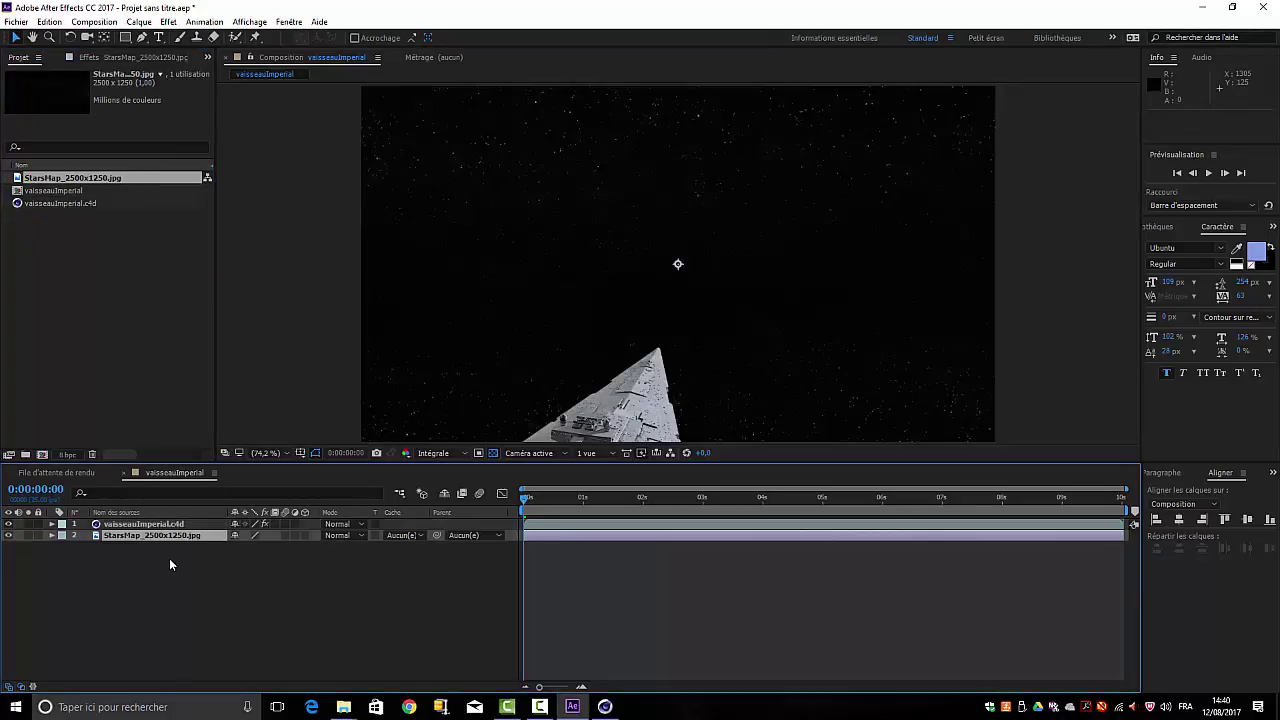
# - Make the StarsMap layer 3D and push it back to a Z position of about 1504
pyautogui.click(305, 535)
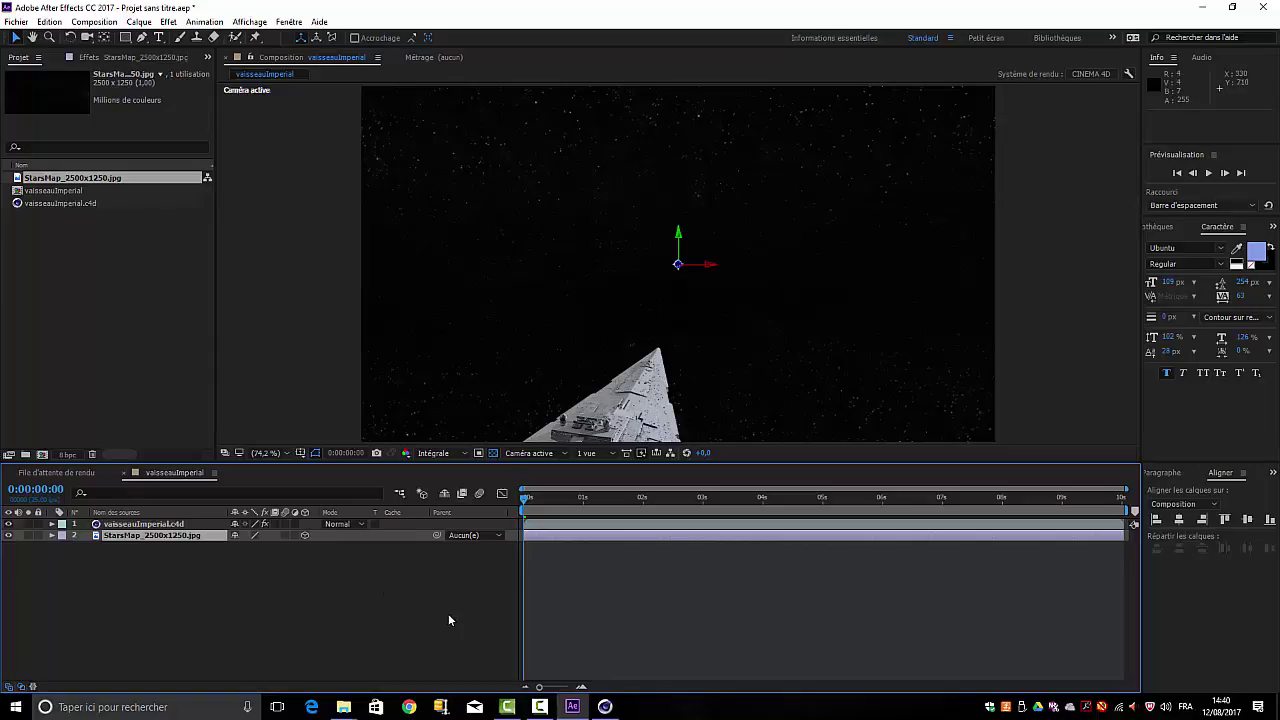
pyautogui.press('p')
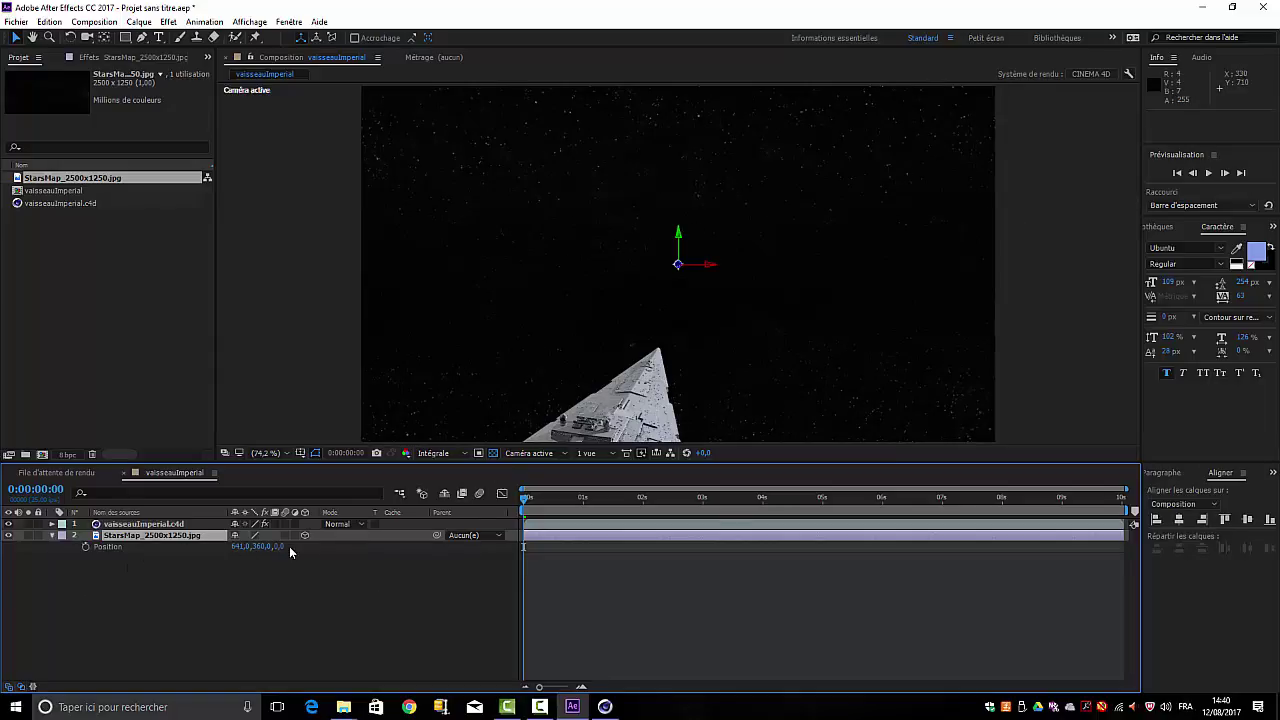
pyautogui.moveTo(288, 548); pyautogui.dragTo(497, 600)
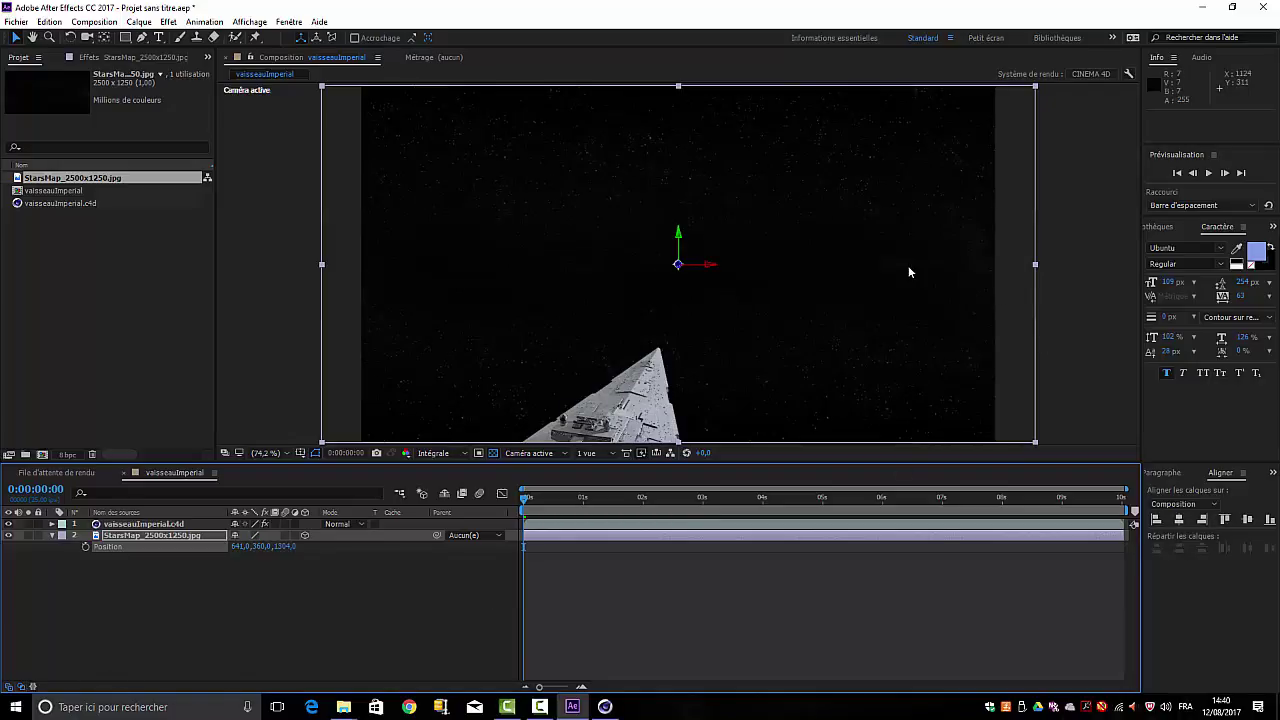
# - Scale the StarsMap layer up to 374%
pyautogui.click(148, 536)
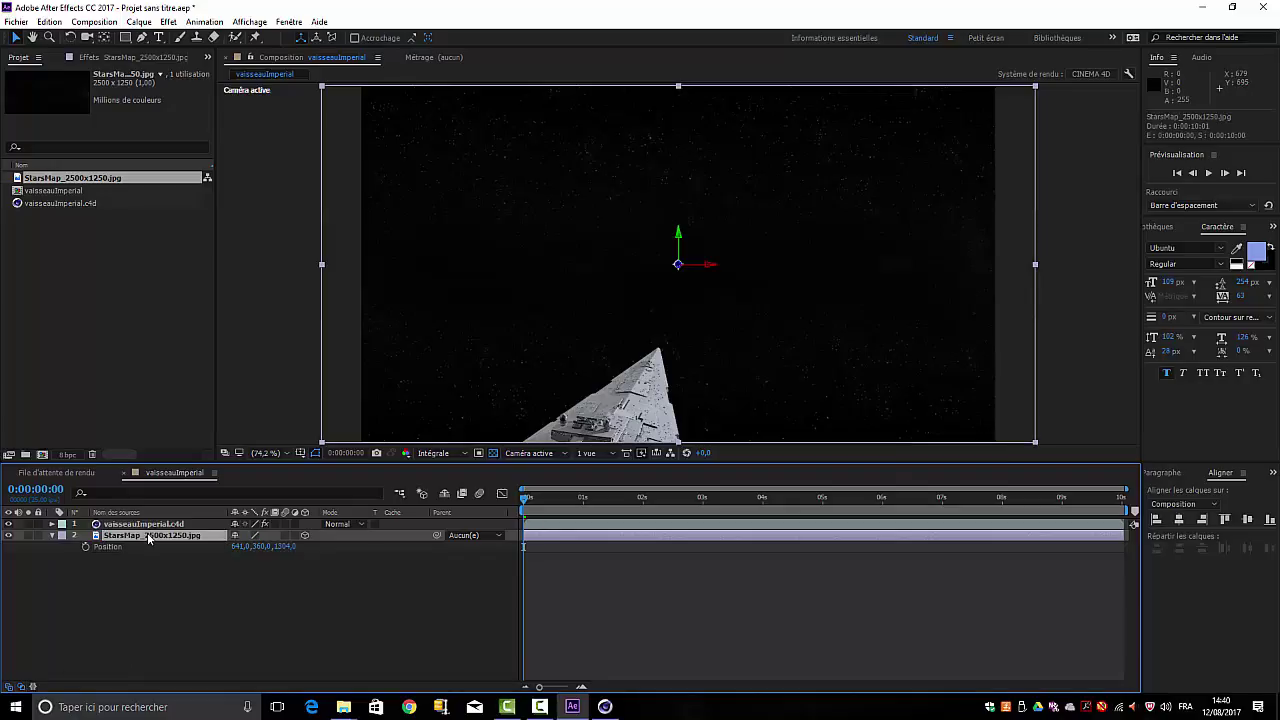
pyautogui.press('s')
pyautogui.moveTo(298, 552); pyautogui.dragTo(571, 552)
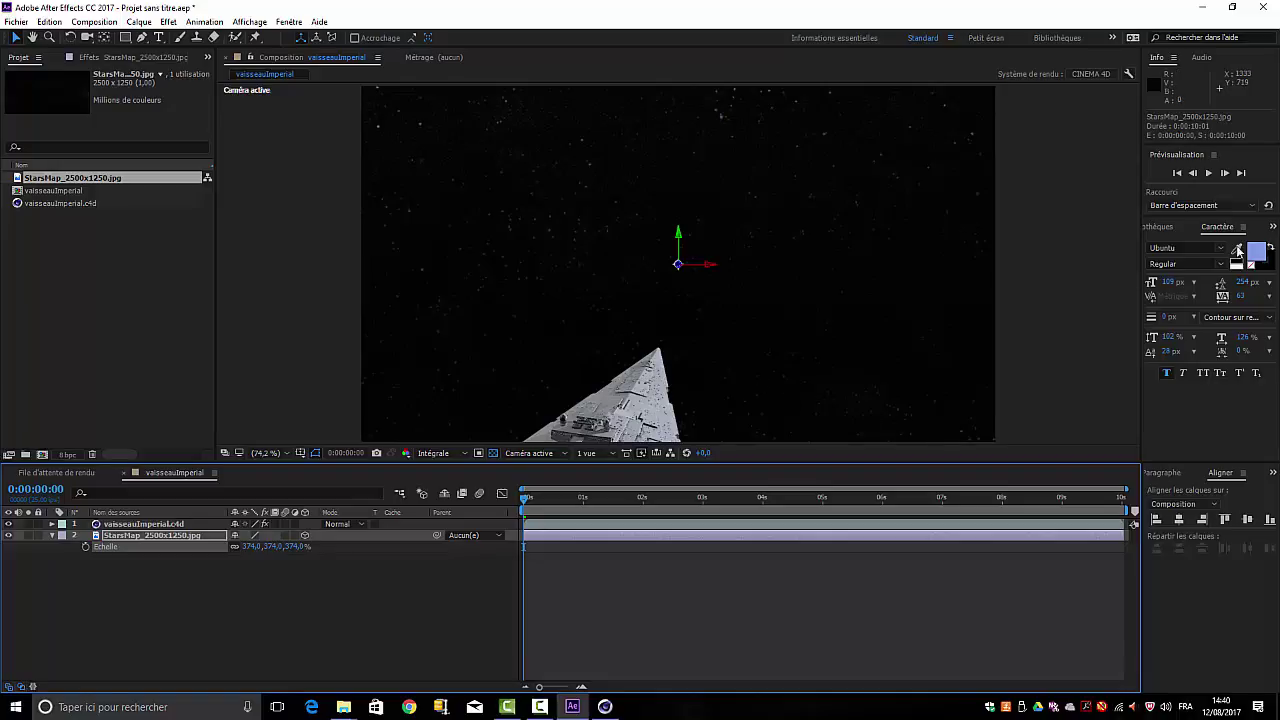
# - Preview the ship animation over the star background and check the frame at 0:00:05:09
pyautogui.click(1209, 173)
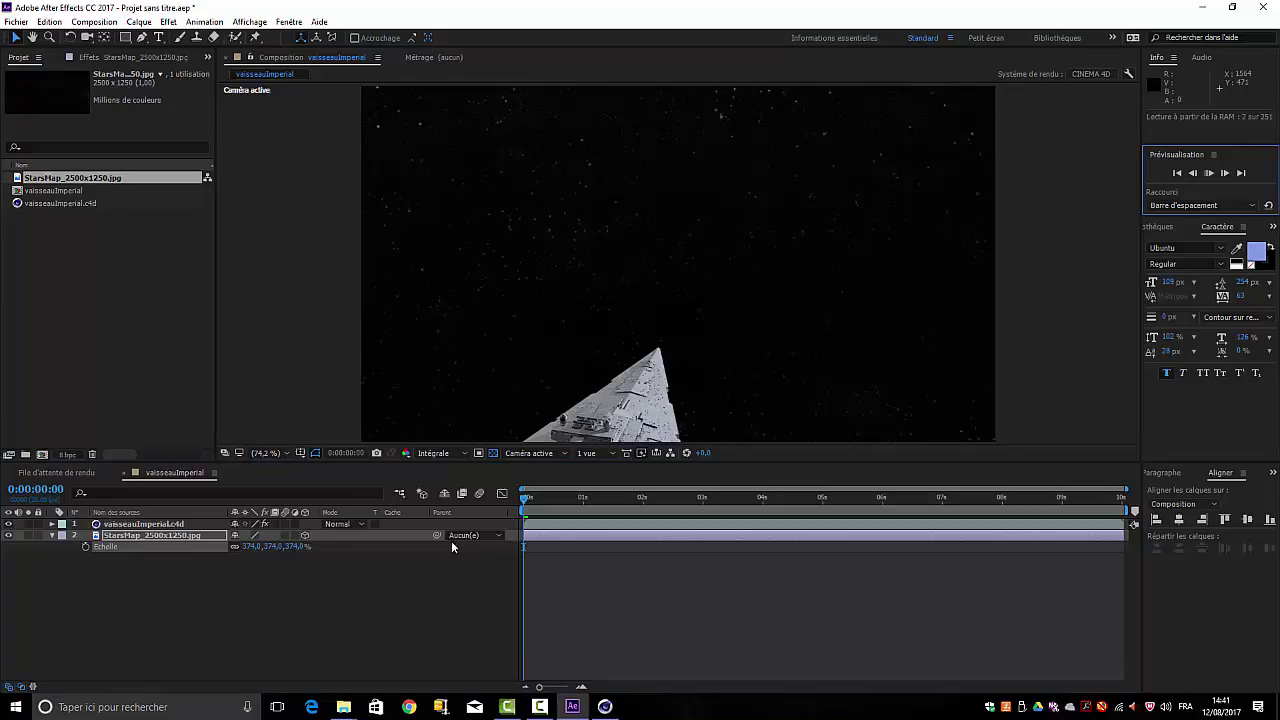
pyautogui.click(176, 525)
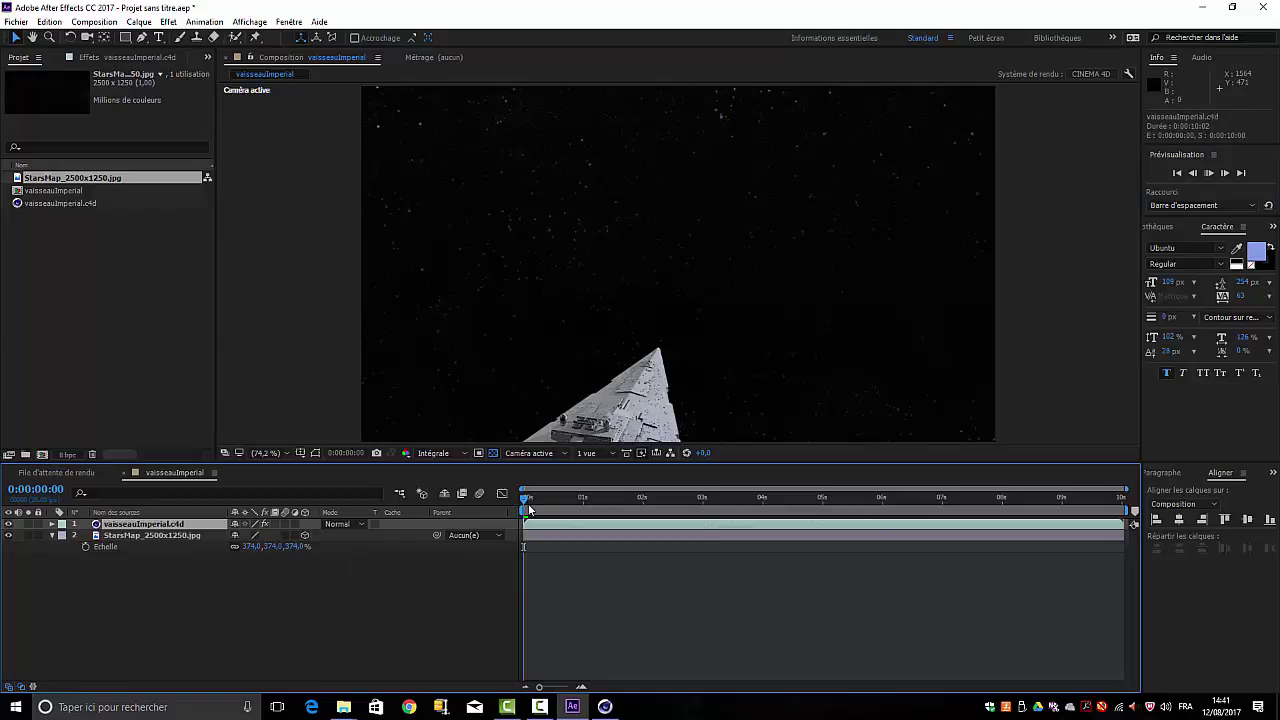
pyautogui.press('space')
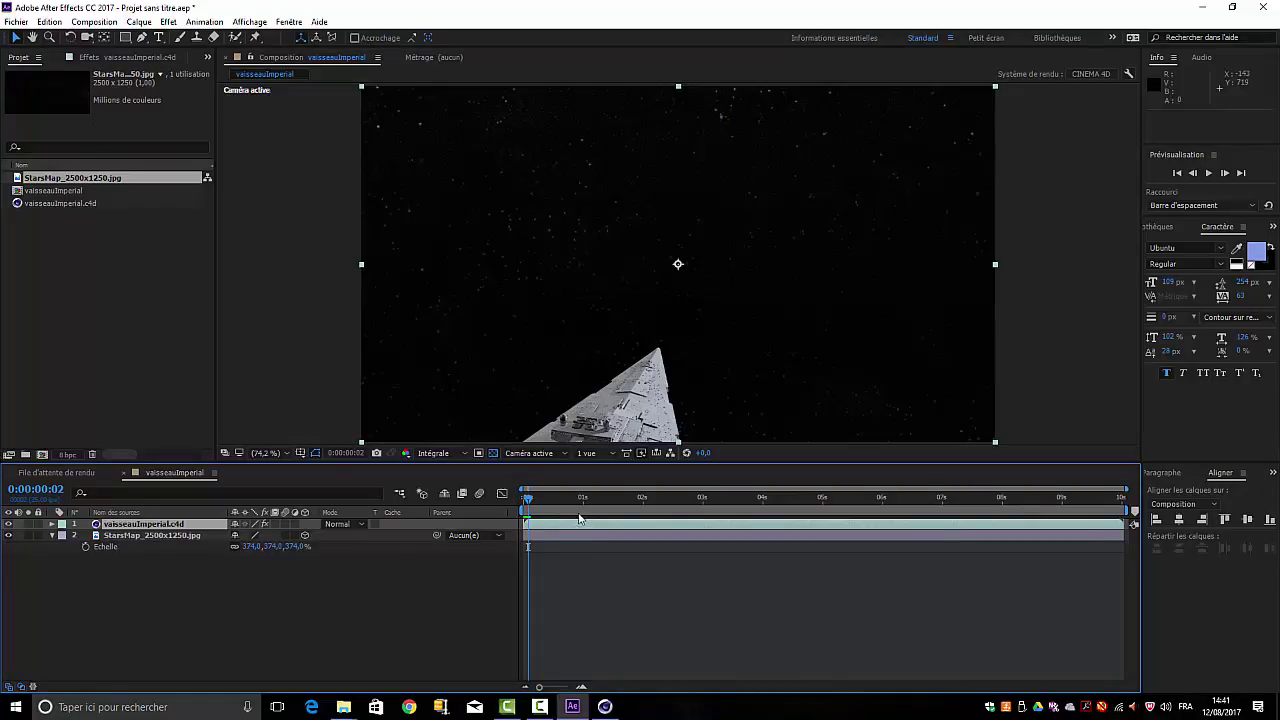
pyautogui.click(1210, 173)
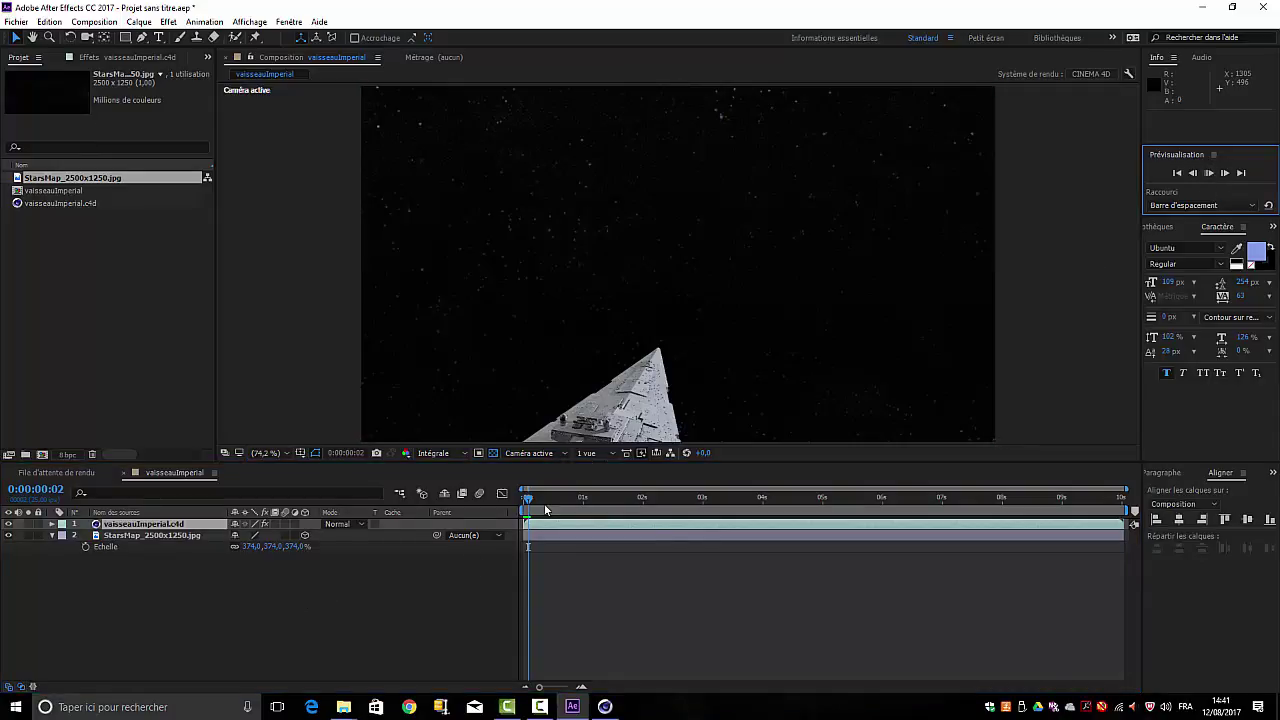
pyautogui.moveTo(530, 503); pyautogui.dragTo(845, 499)
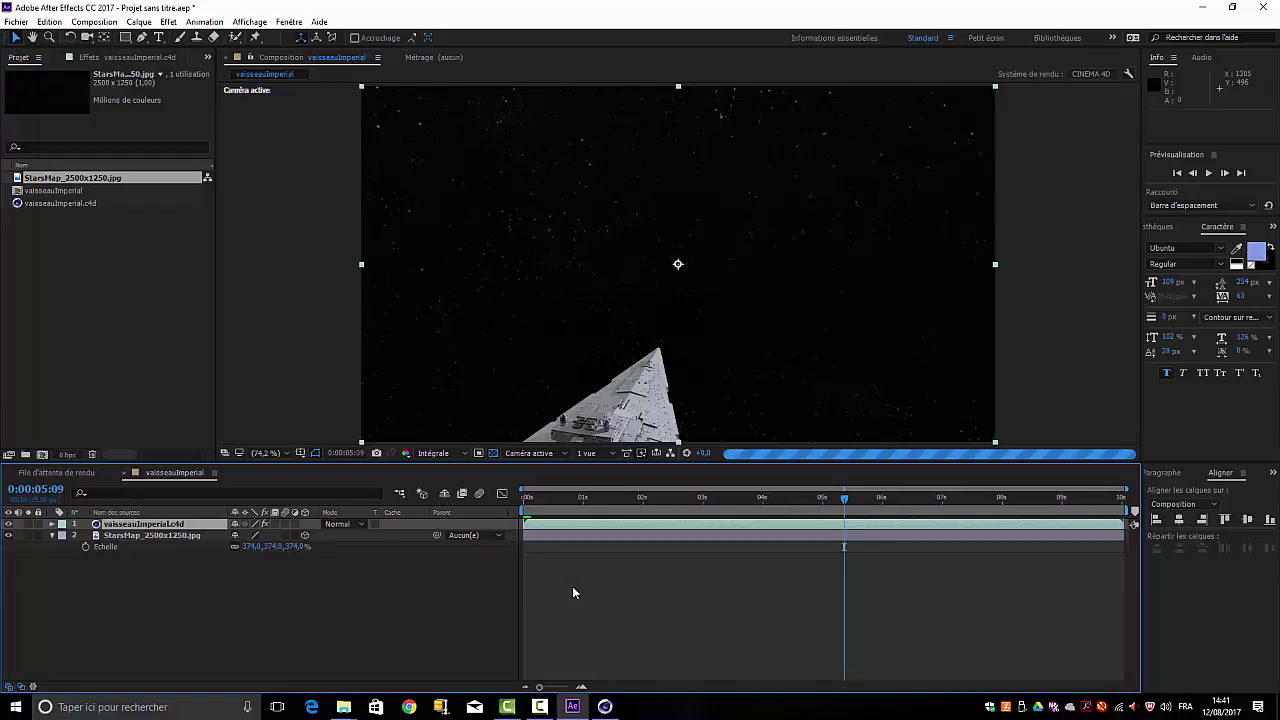
pyautogui.click(541, 708)
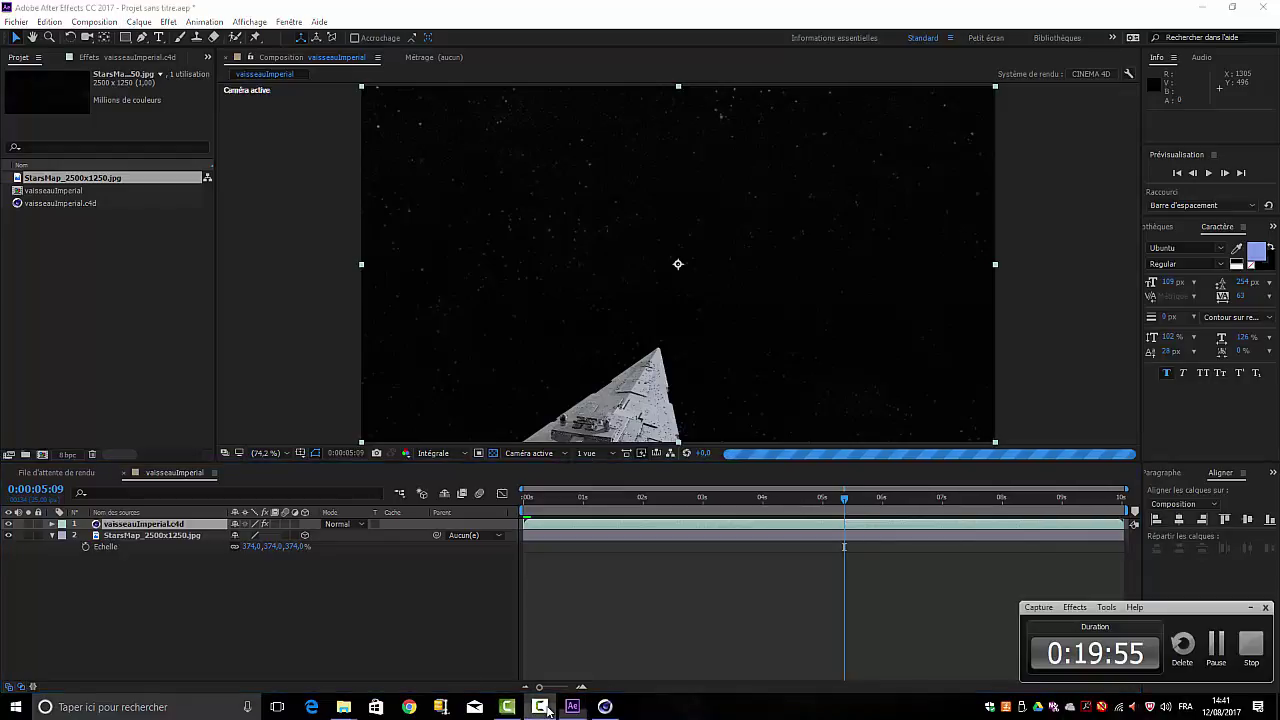
pyautogui.click(1215, 645)
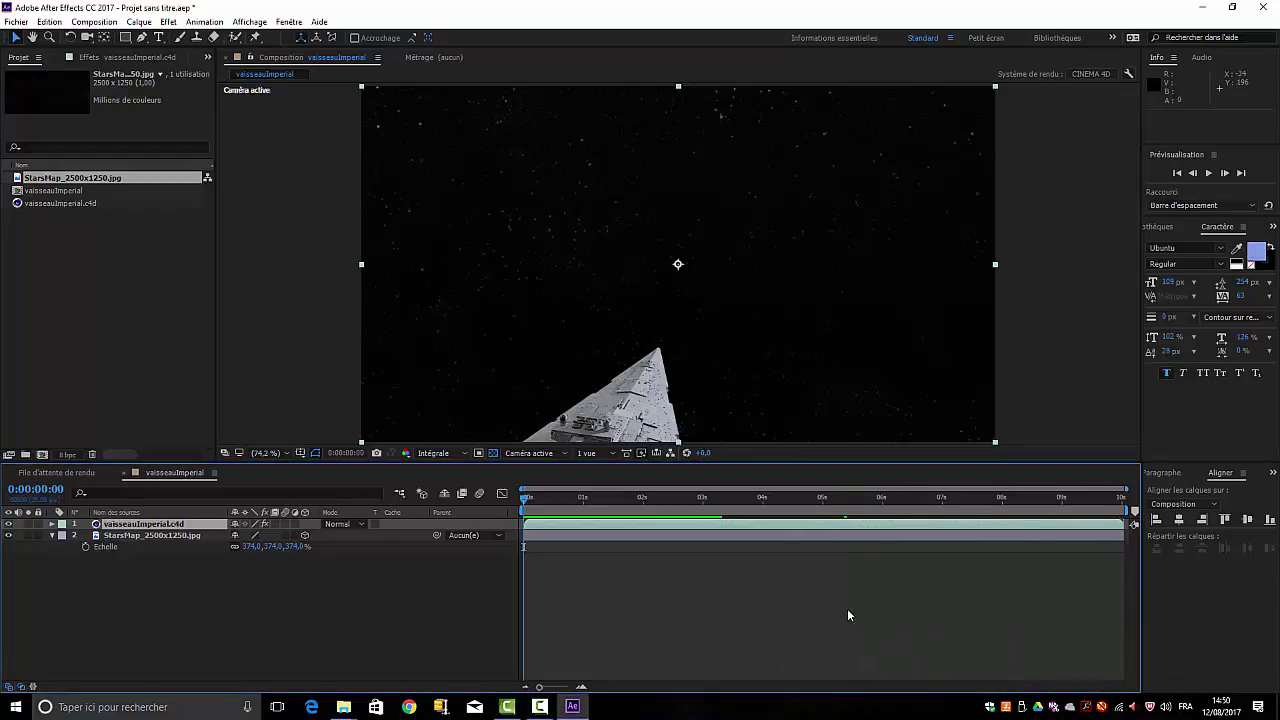
# - Play the composition preview from the first frame to check the ship's flight
pyautogui.press('space')
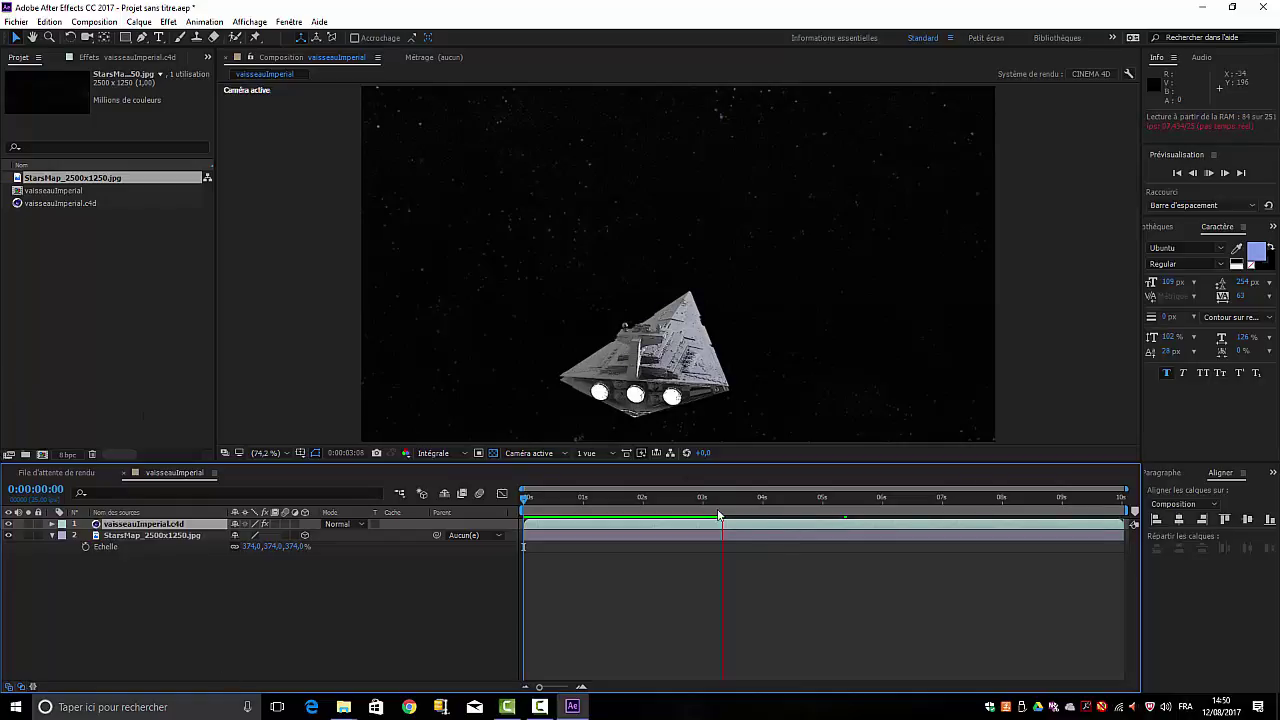
pyautogui.click(539, 706)
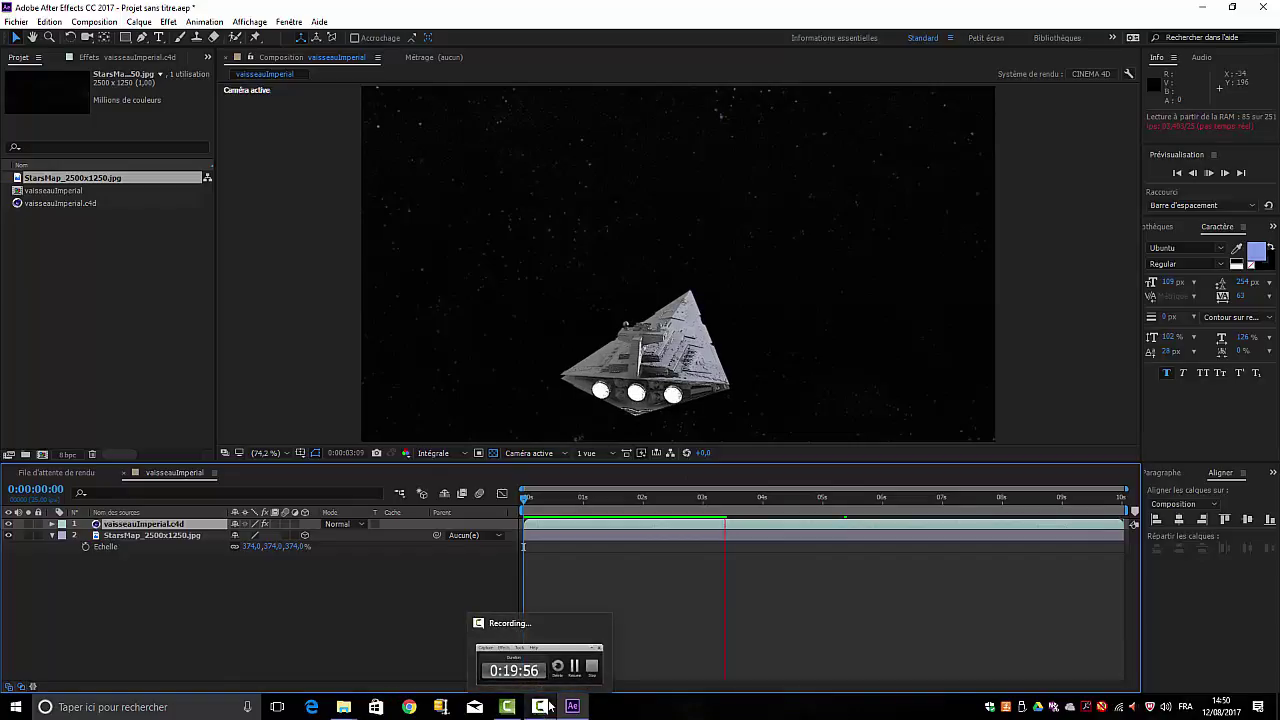
pyautogui.click(578, 667)
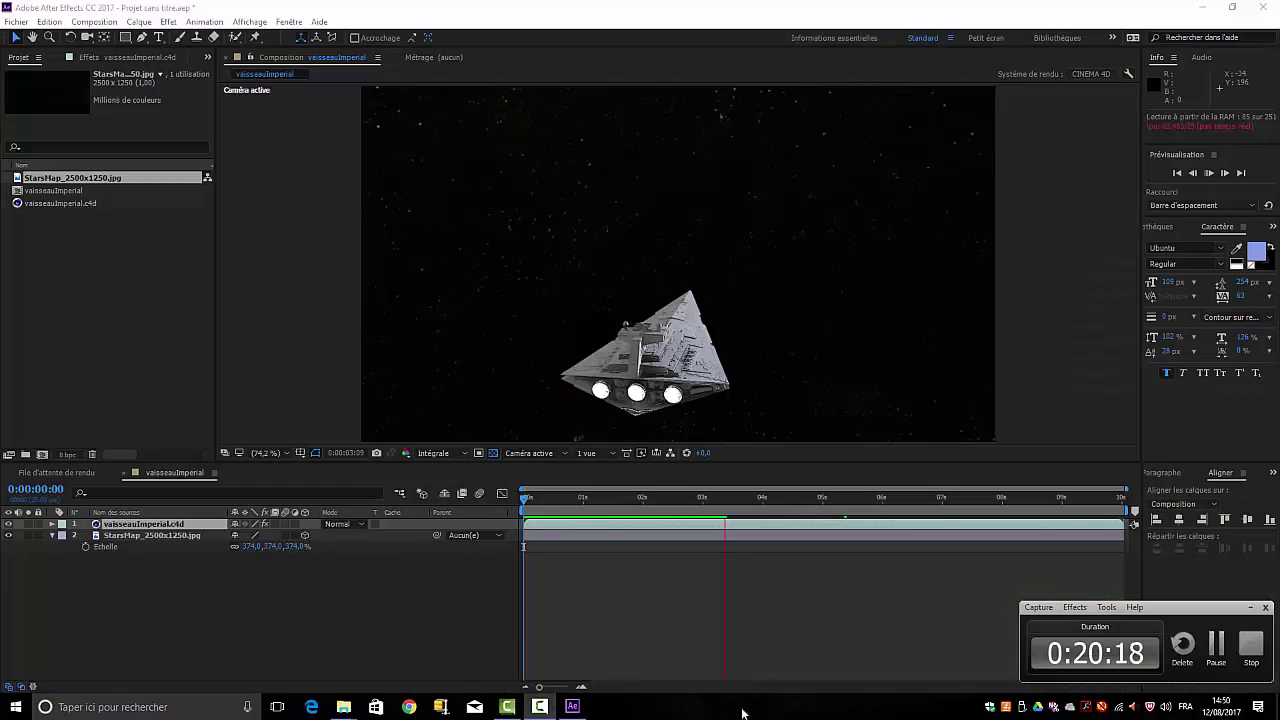
pyautogui.click(1216, 645)
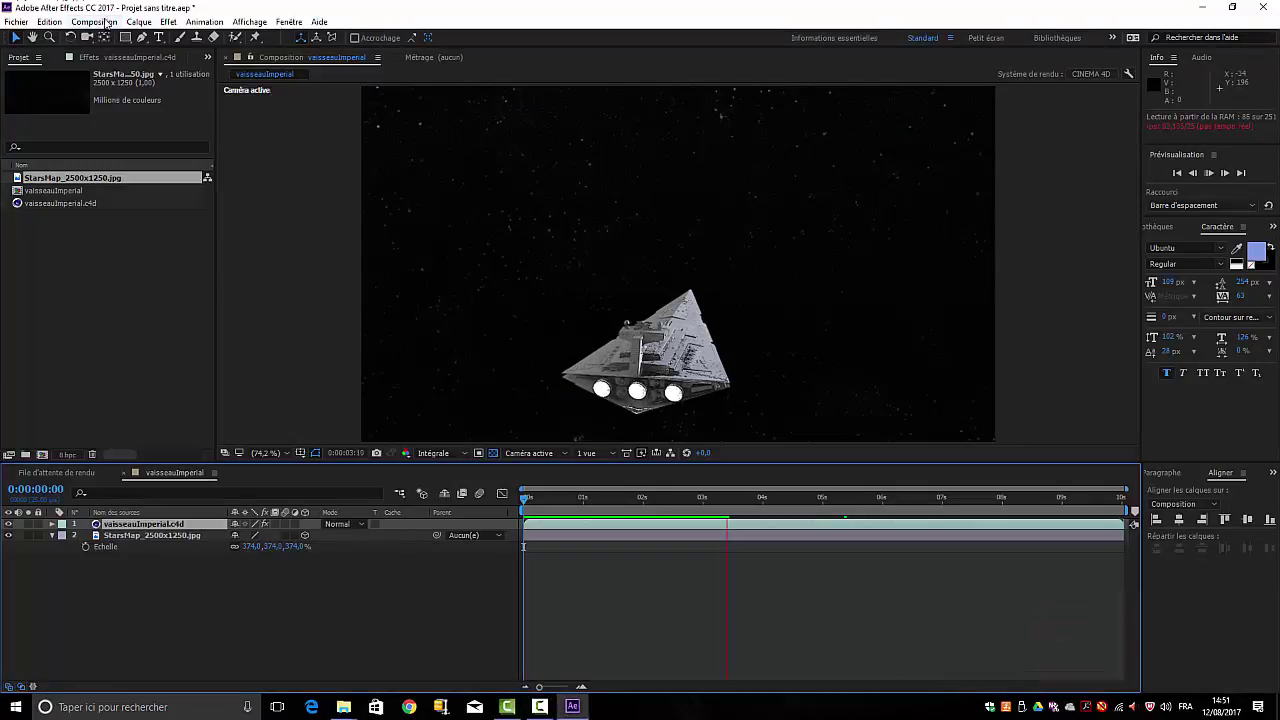
# - Add the vaisseauImperial composition to the render queue
pyautogui.click(94, 22)
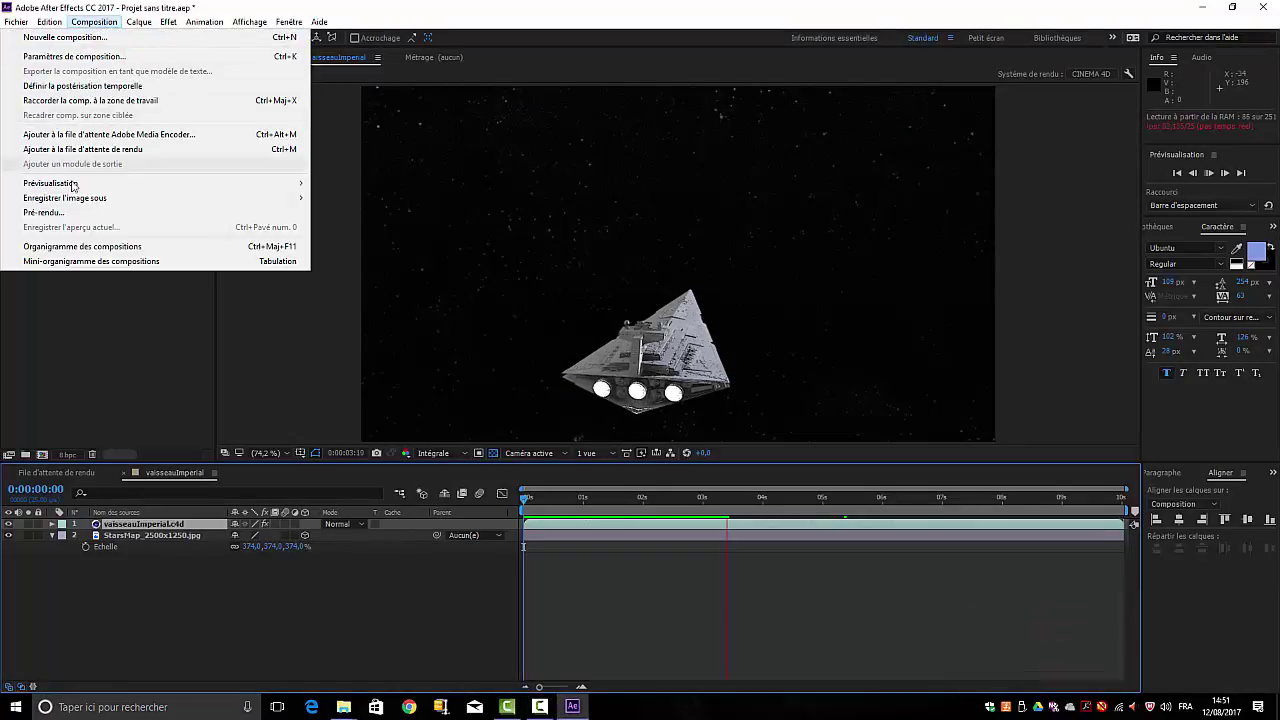
pyautogui.click(72, 213)
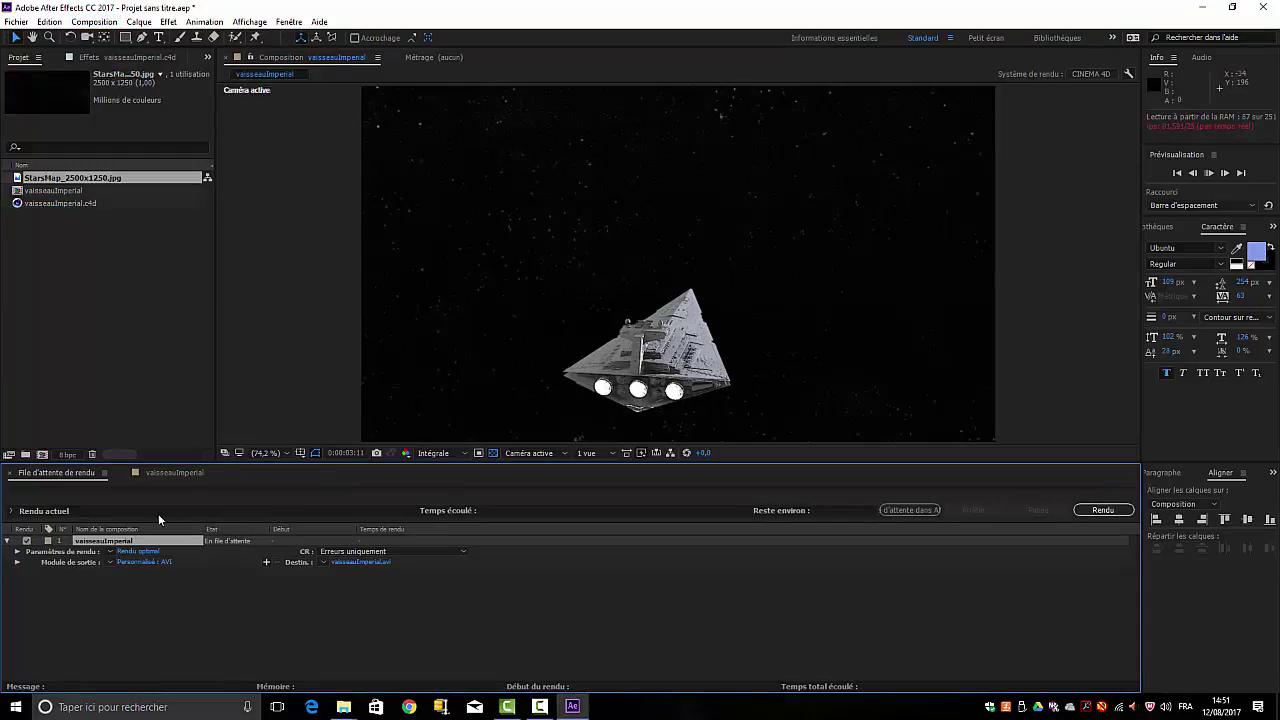
# - Set the project's colour depth to 16 bits per channel (16 bits par couche) in the project settings
pyautogui.click(67, 455)
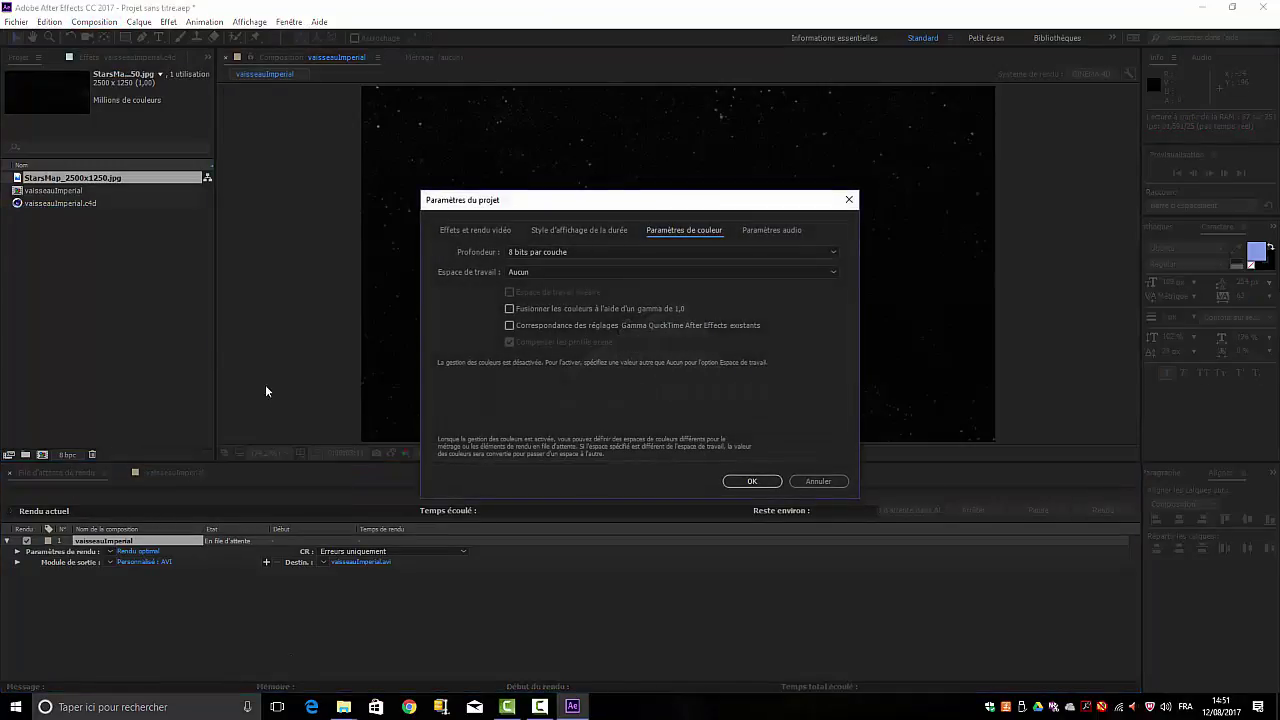
pyautogui.click(834, 252)
pyautogui.click(540, 278)
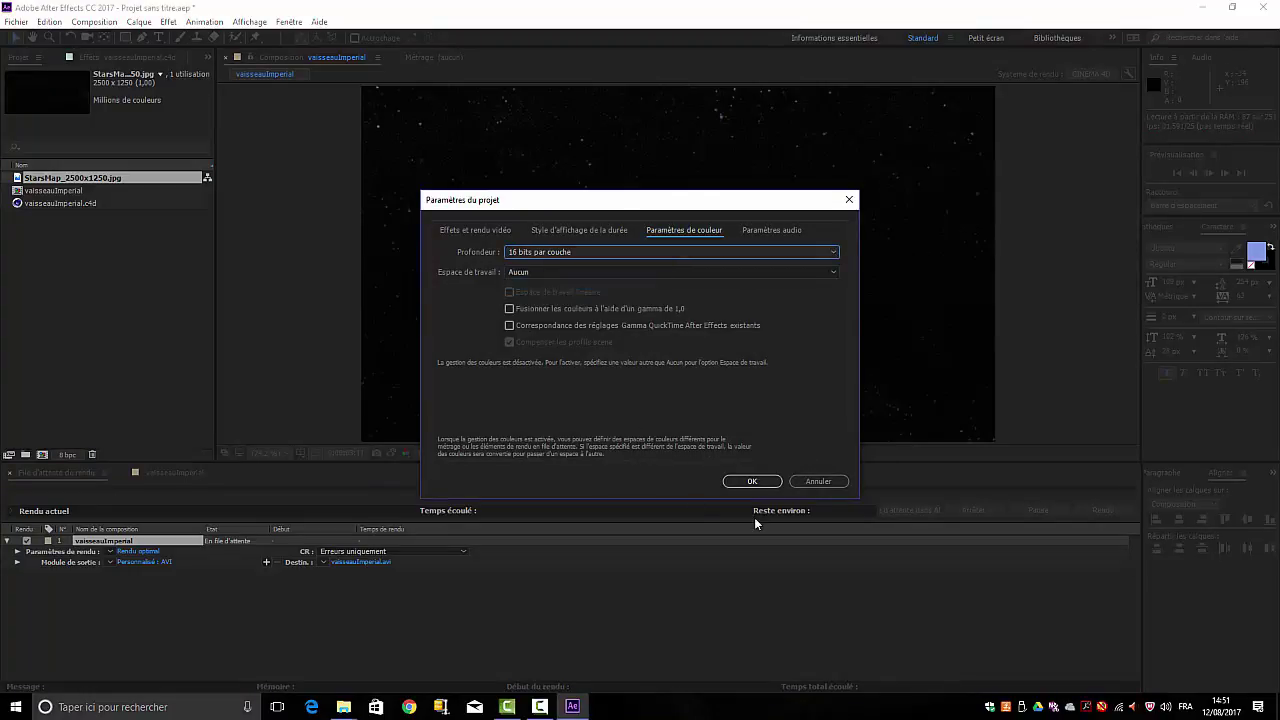
pyautogui.click(752, 482)
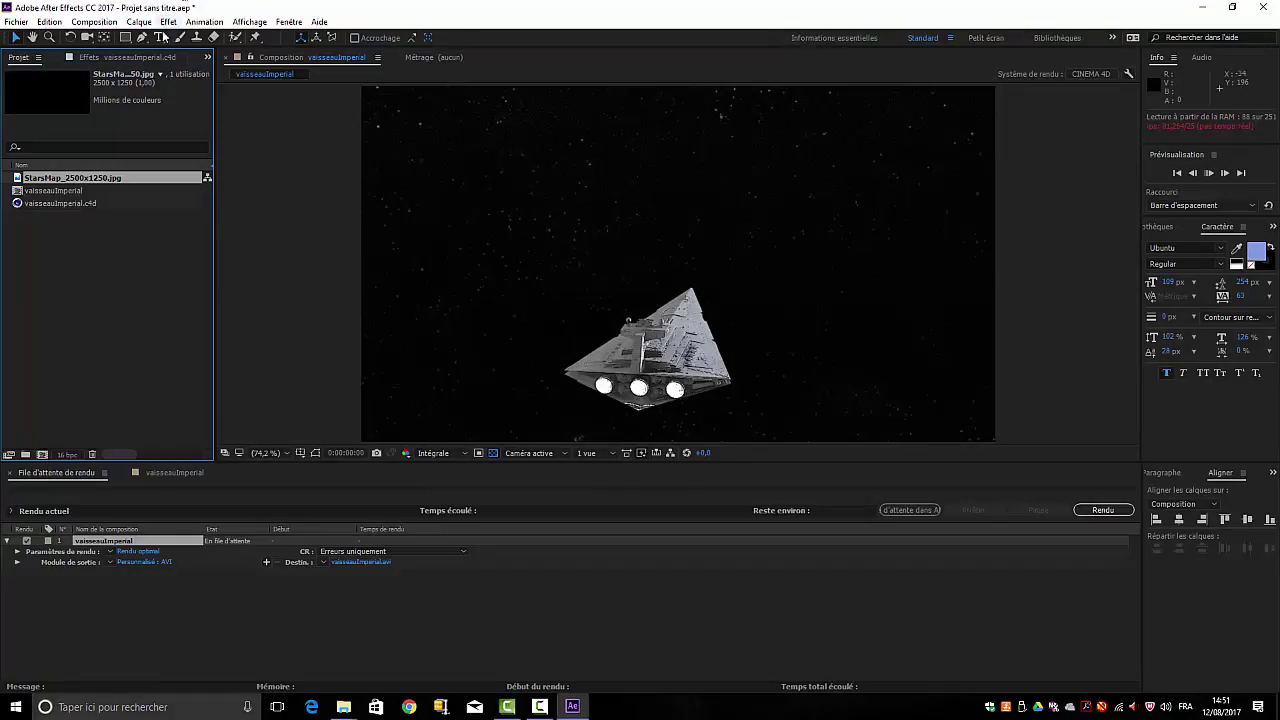
# - Set the output module of the queued vaisseauImperial render to QuickTime format with the H.264 codec
pyautogui.click(149, 562)
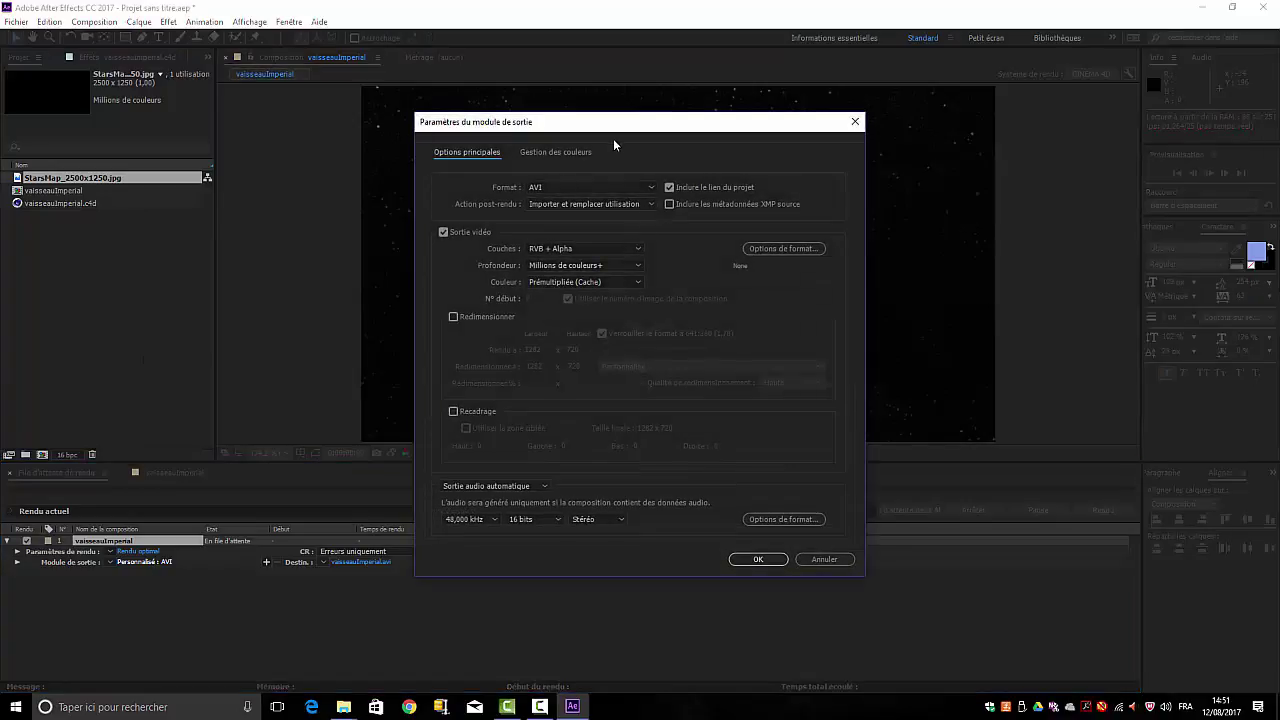
pyautogui.click(650, 189)
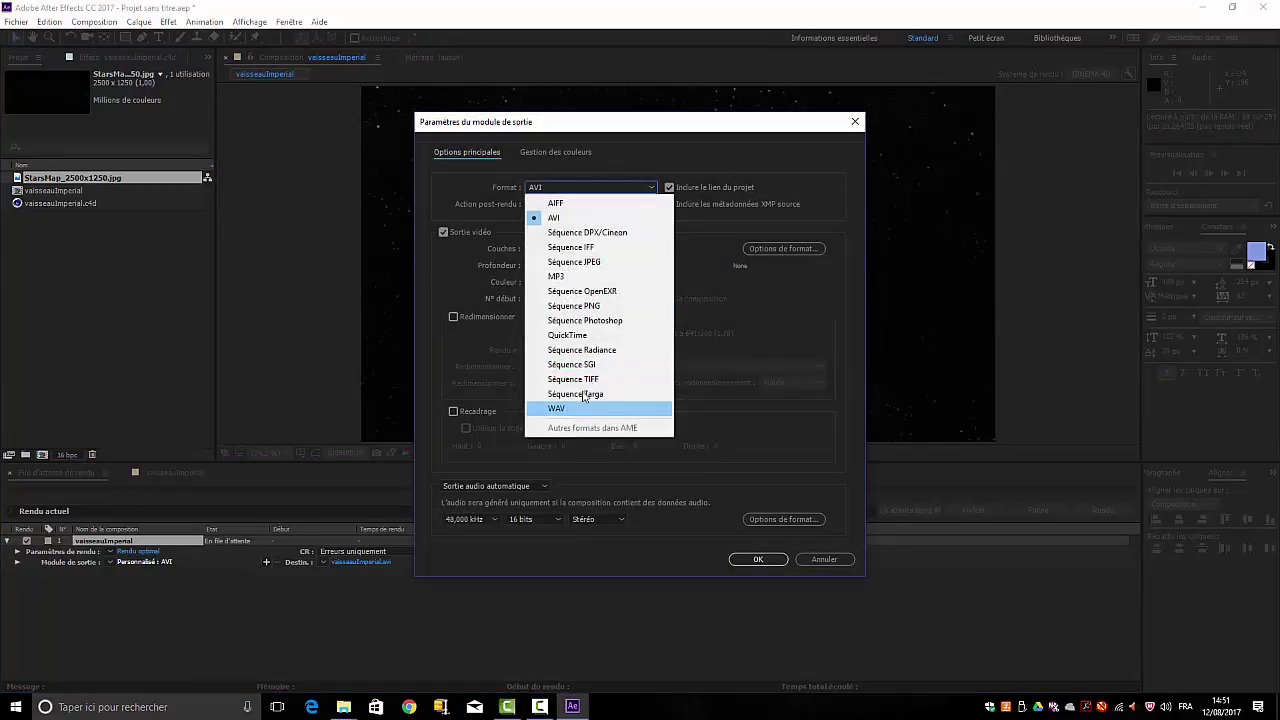
pyautogui.click(574, 336)
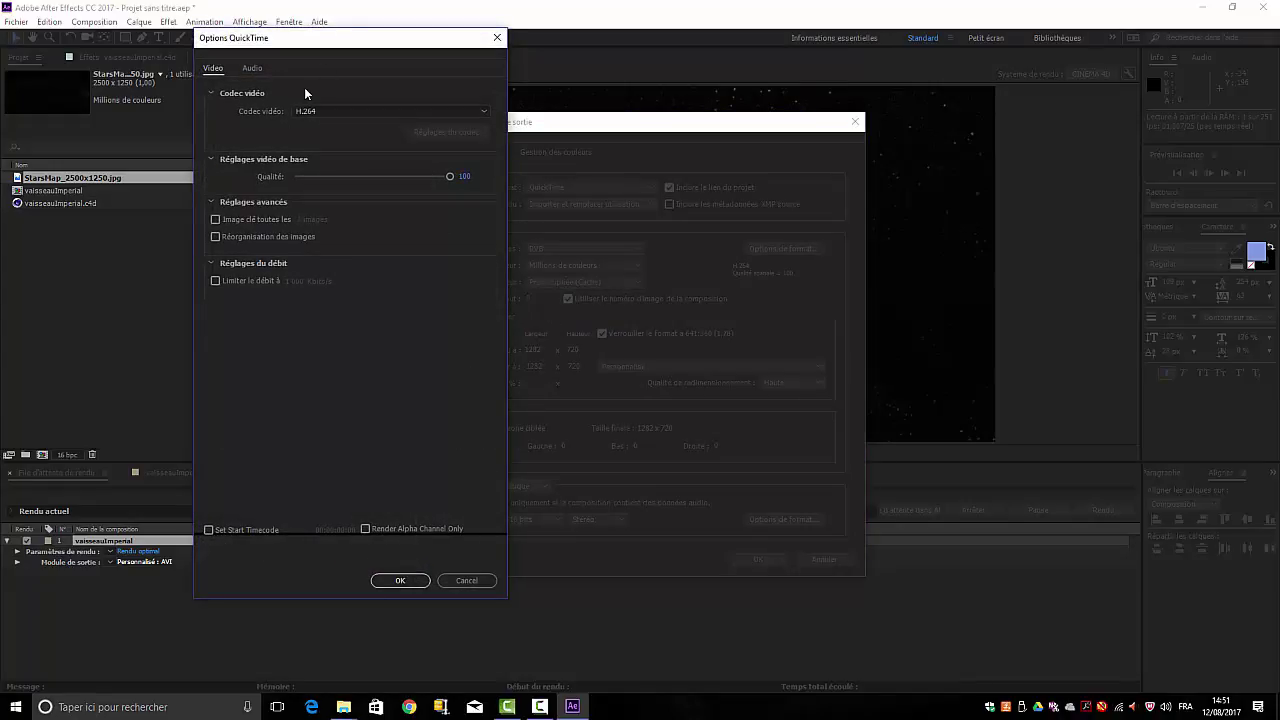
pyautogui.click(497, 40)
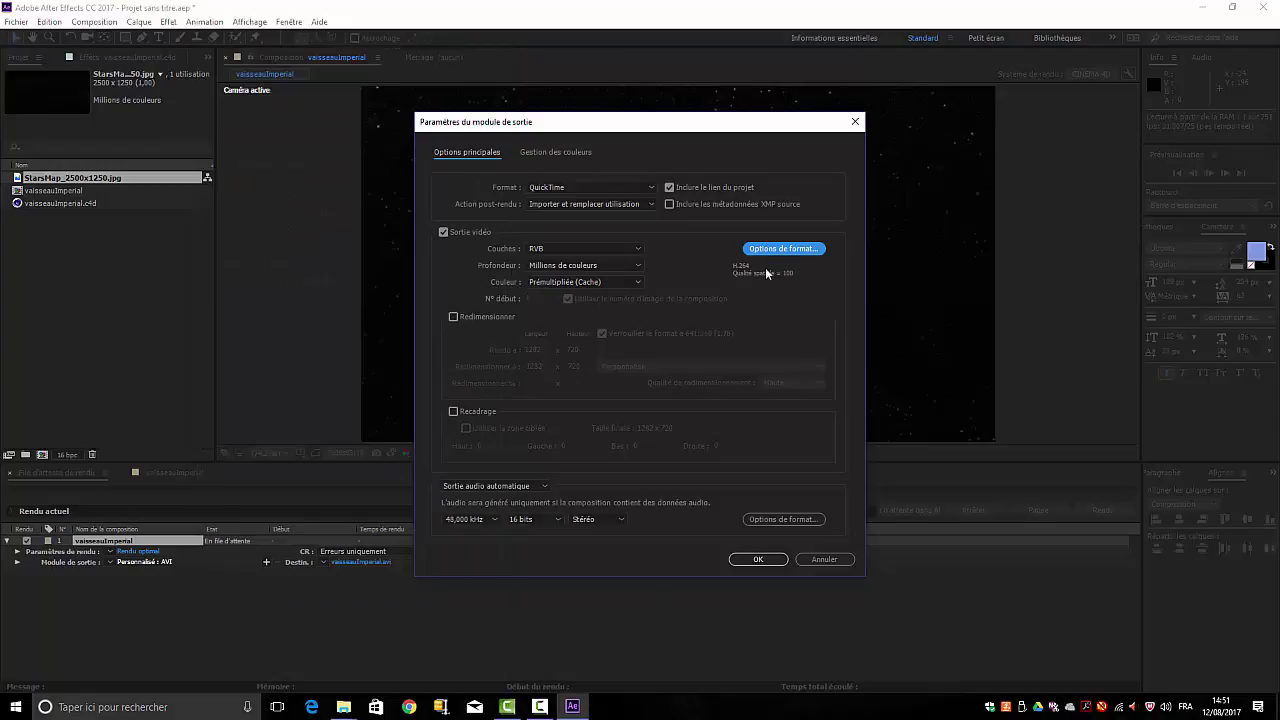
pyautogui.click(757, 564)
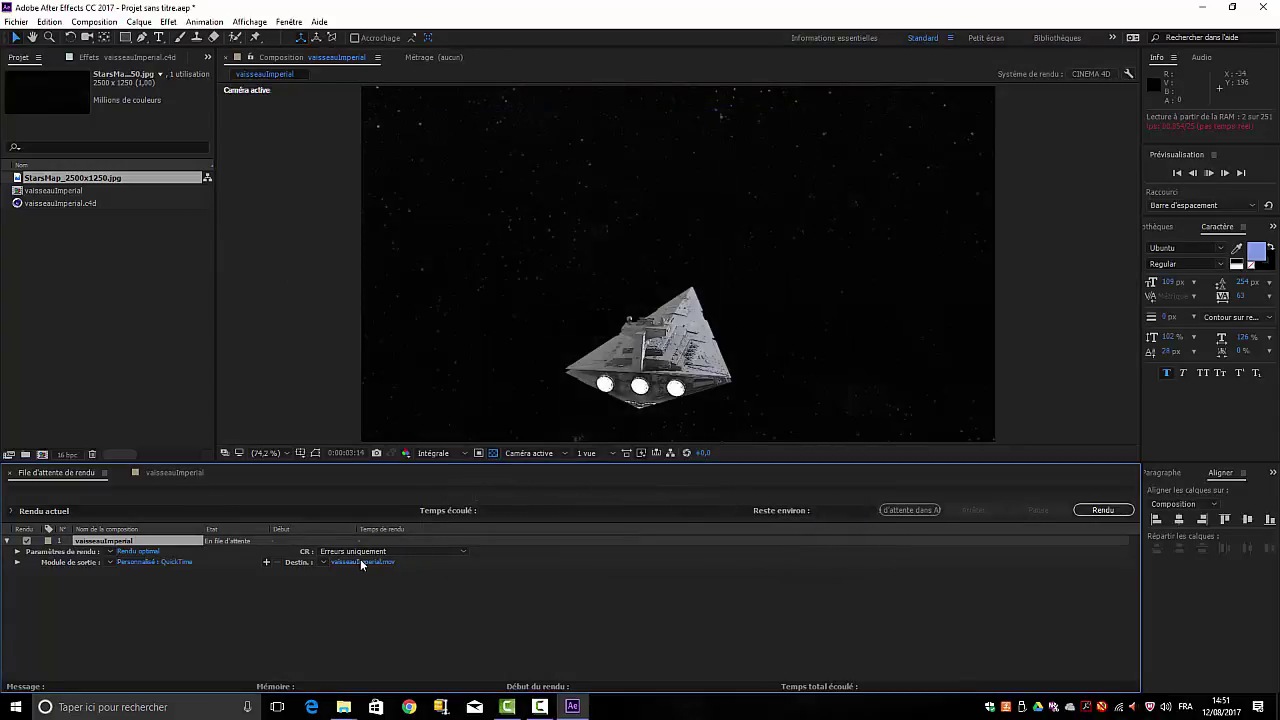
# - Save the render output as vaisseauImperial.mov in the after et c4d folder and start the render
pyautogui.click(362, 564)
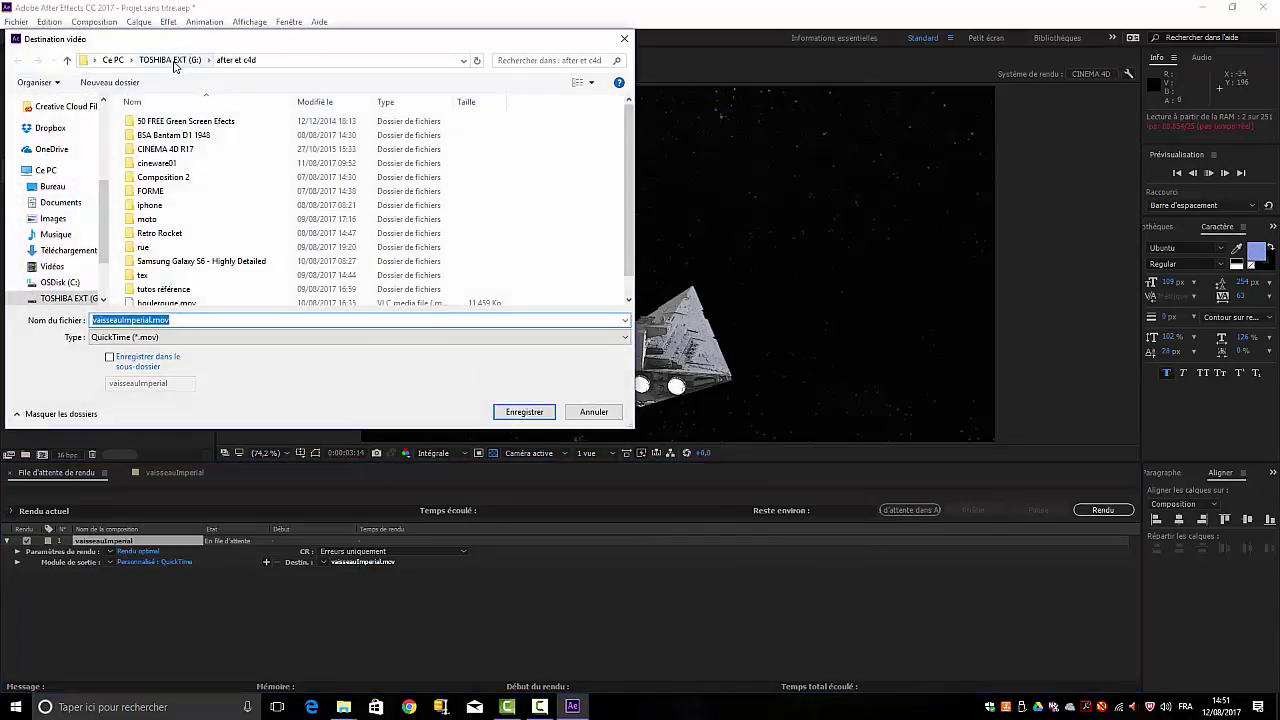
pyautogui.click(236, 60)
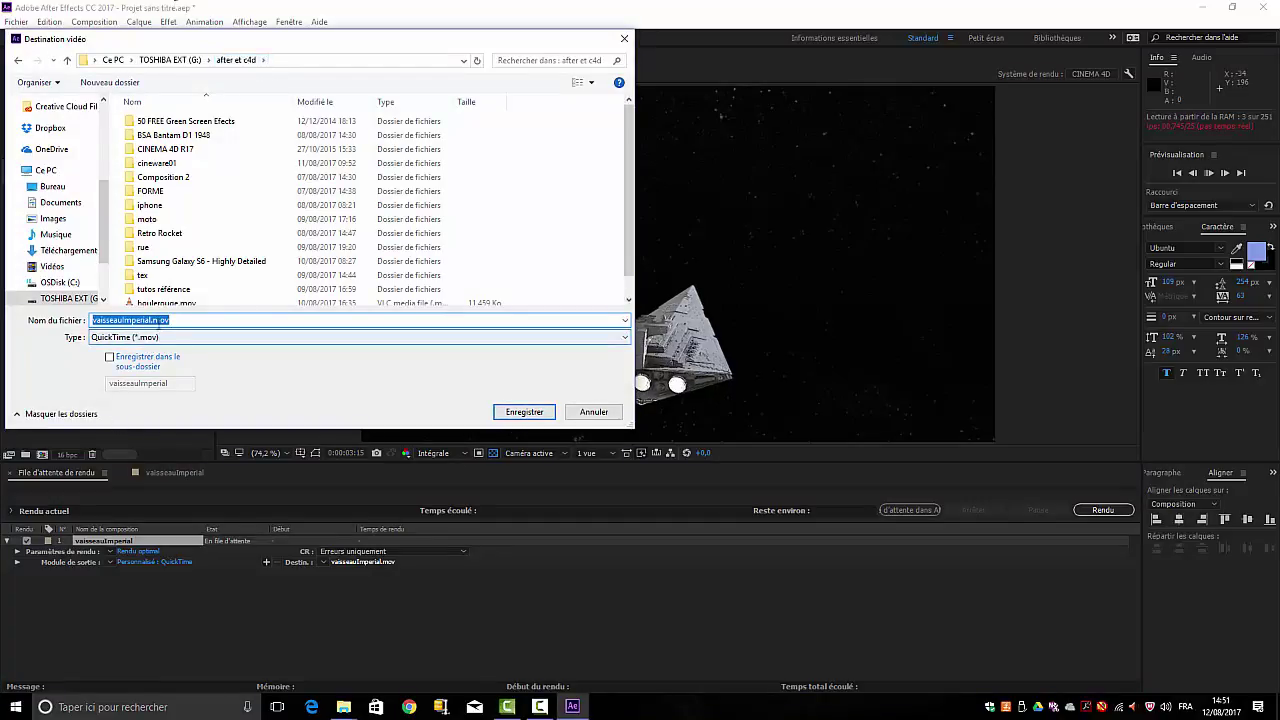
pyautogui.click(520, 412)
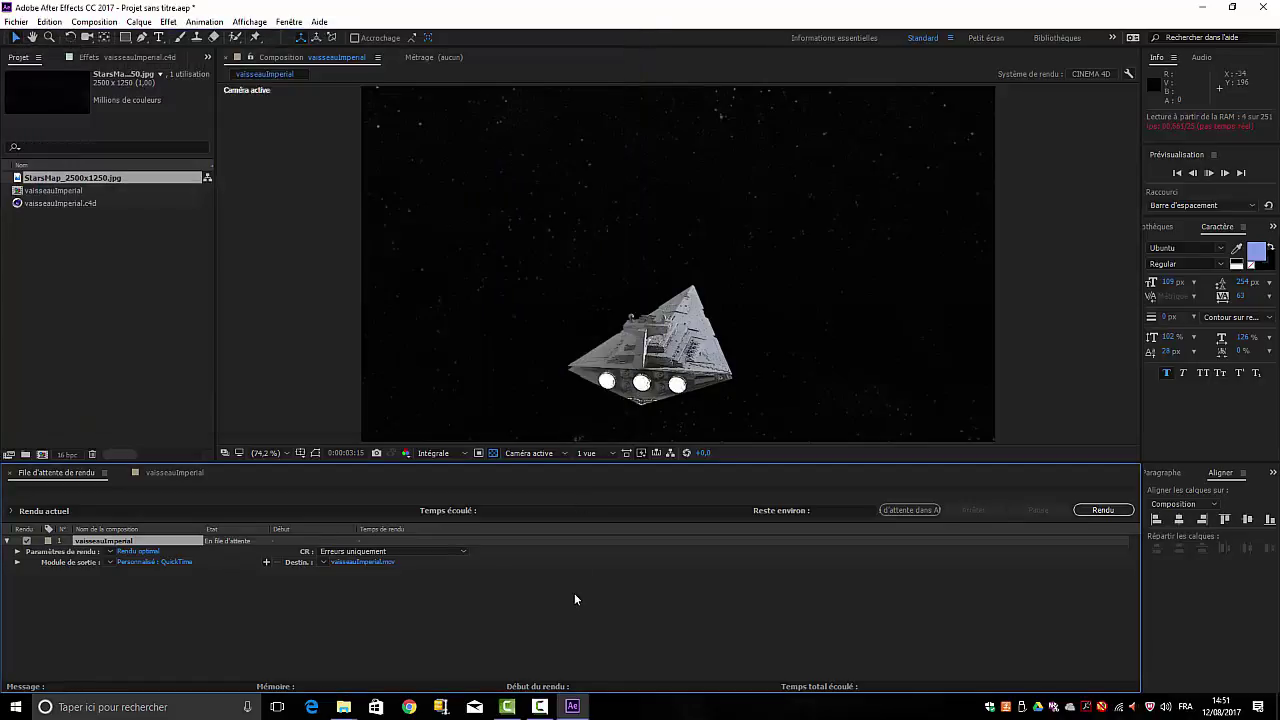
pyautogui.click(1102, 511)
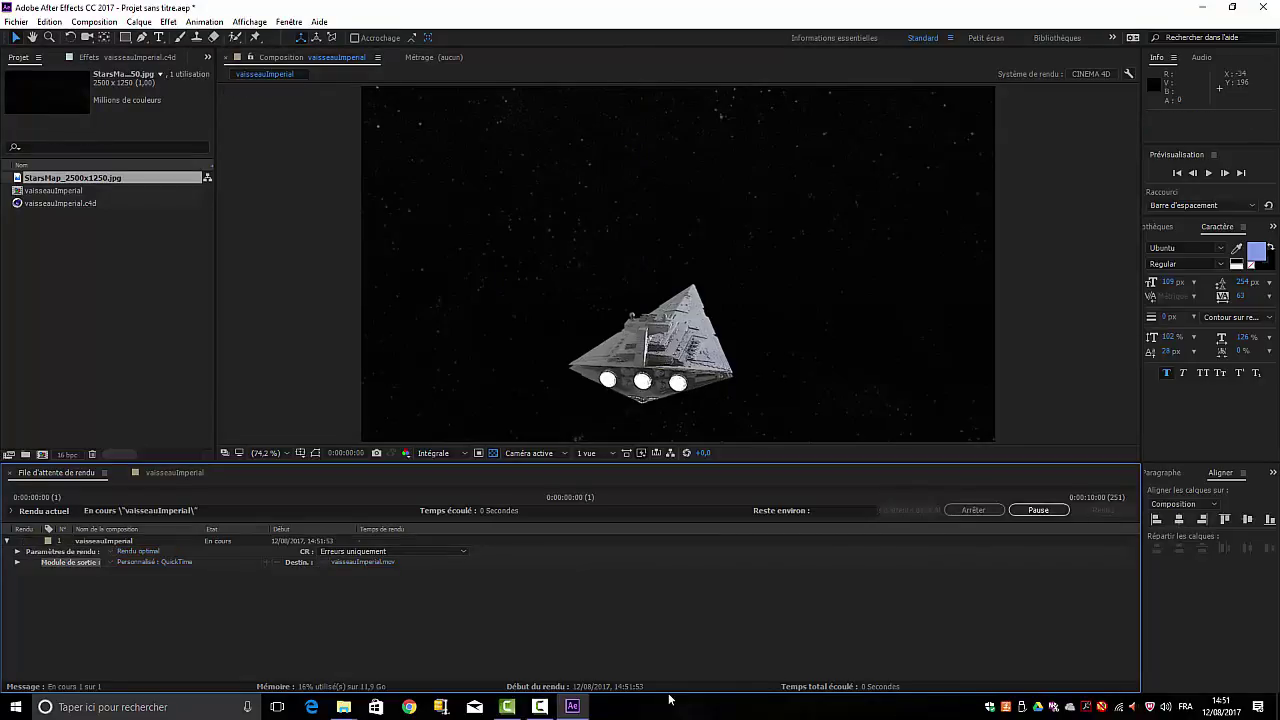
pyautogui.moveTo(545, 712)
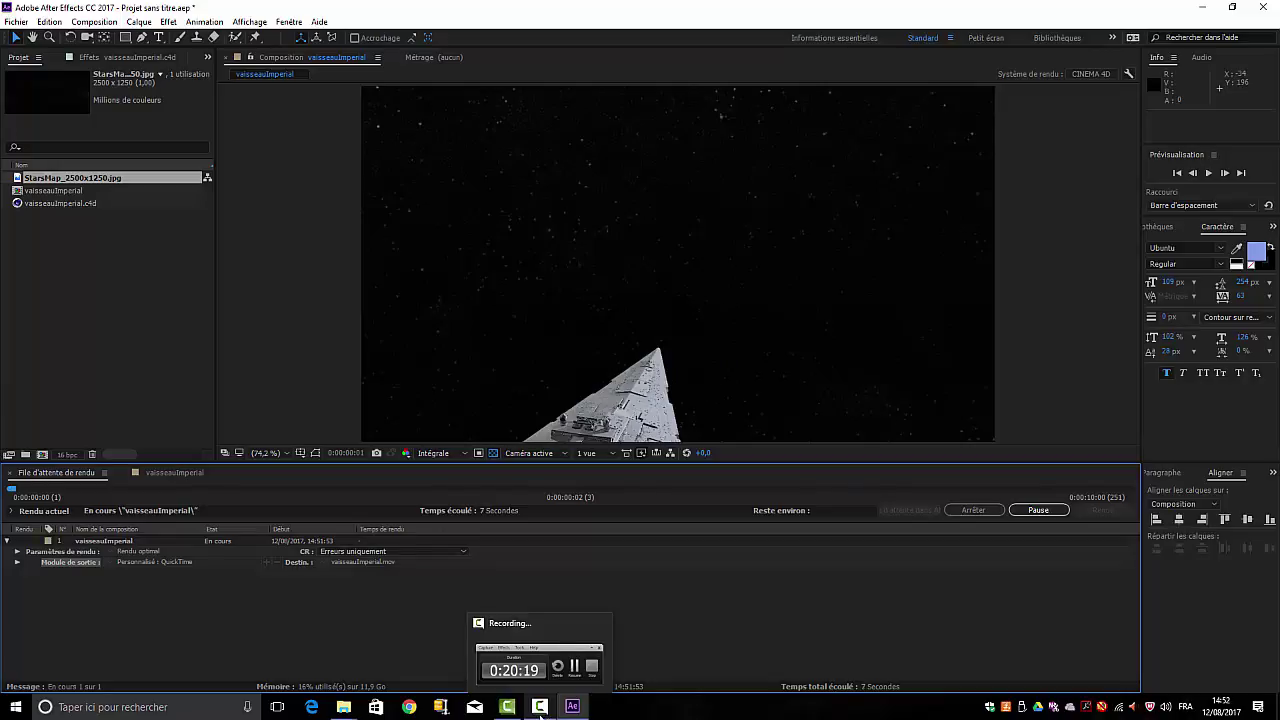
pyautogui.click(540, 707)
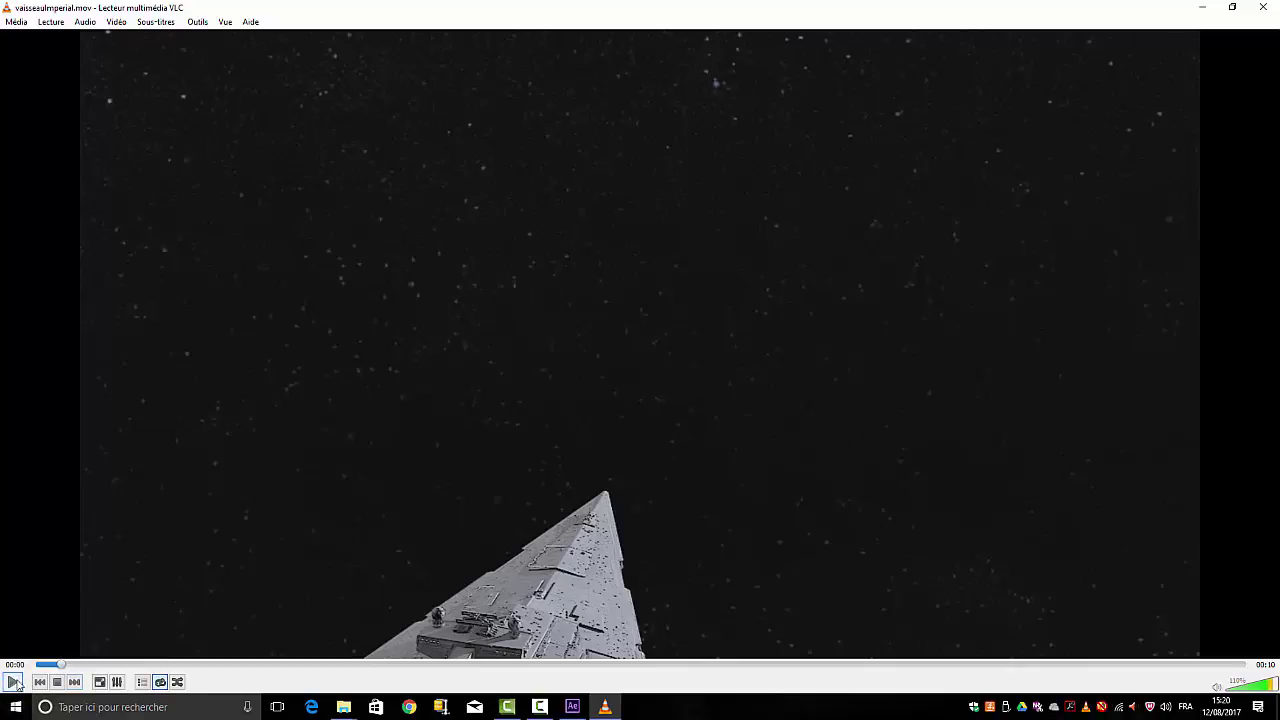
# - Play the rendered vaisseauImperial.mov in VLC from its beginning, pausing partway, to check the ship's flight
pyautogui.moveTo(59, 667); pyautogui.dragTo(47, 667)
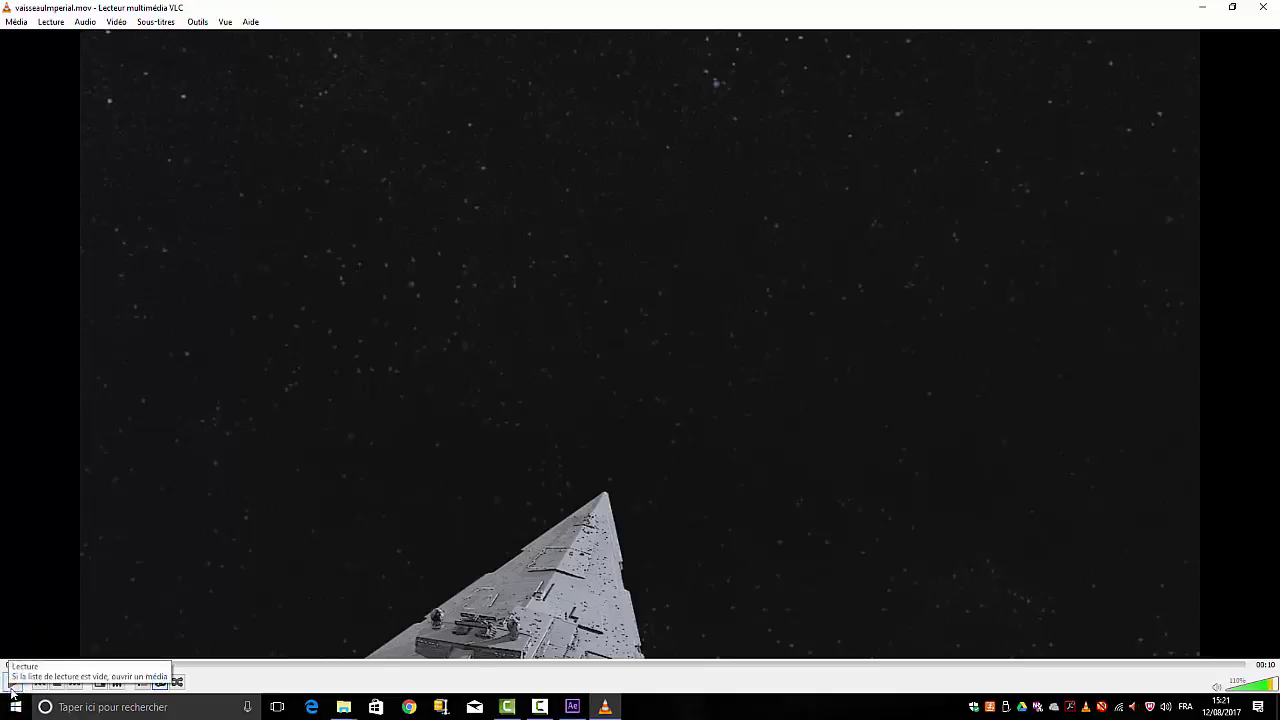
pyautogui.click(13, 683)
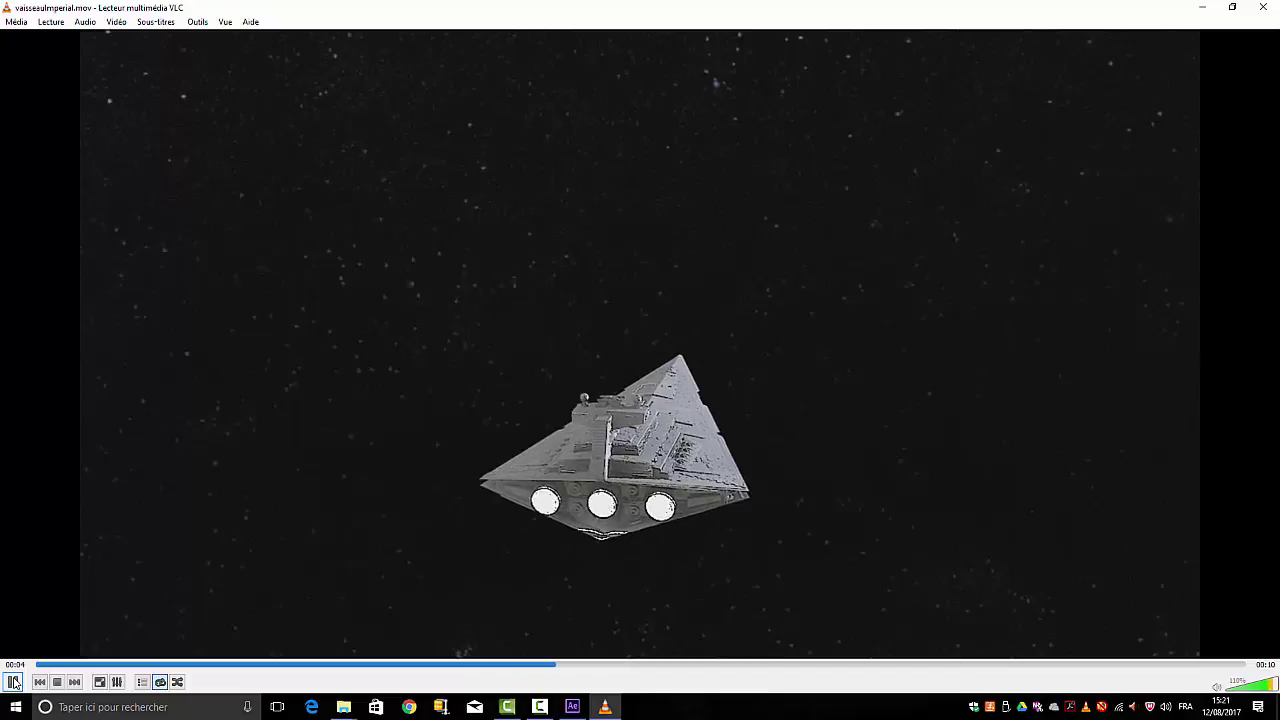
pyautogui.click(13, 683)
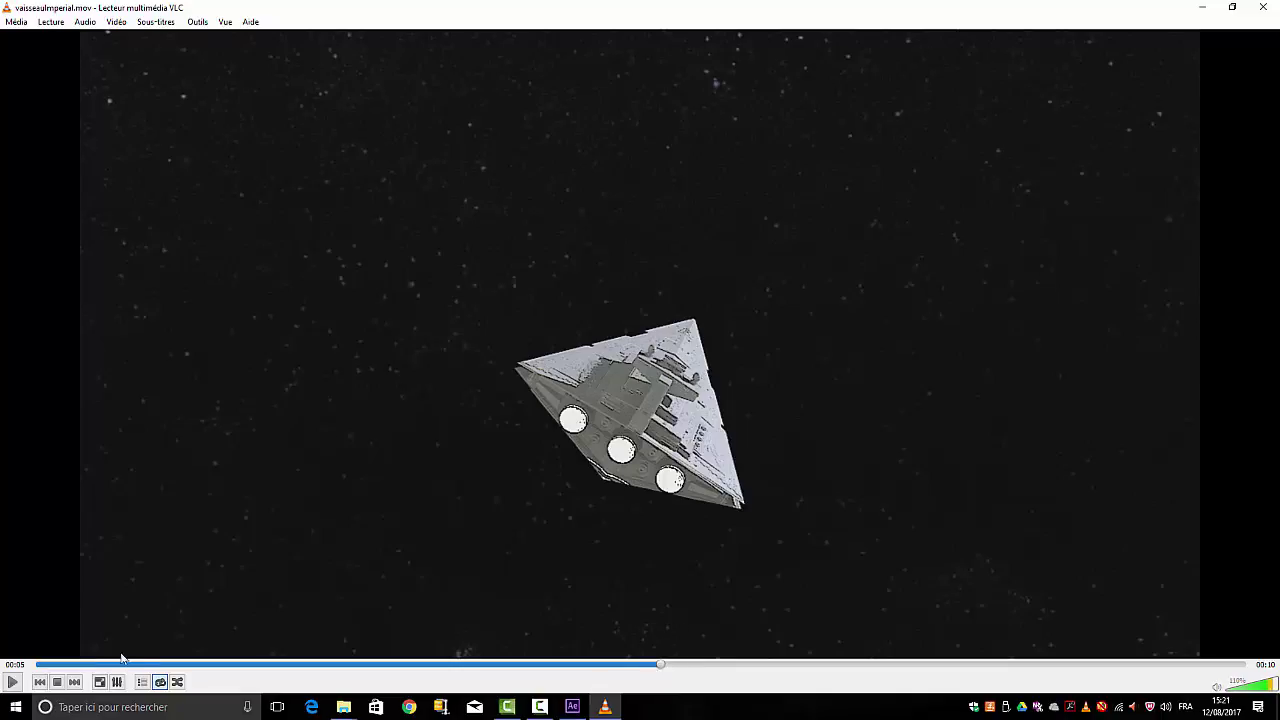
pyautogui.click(13, 684)
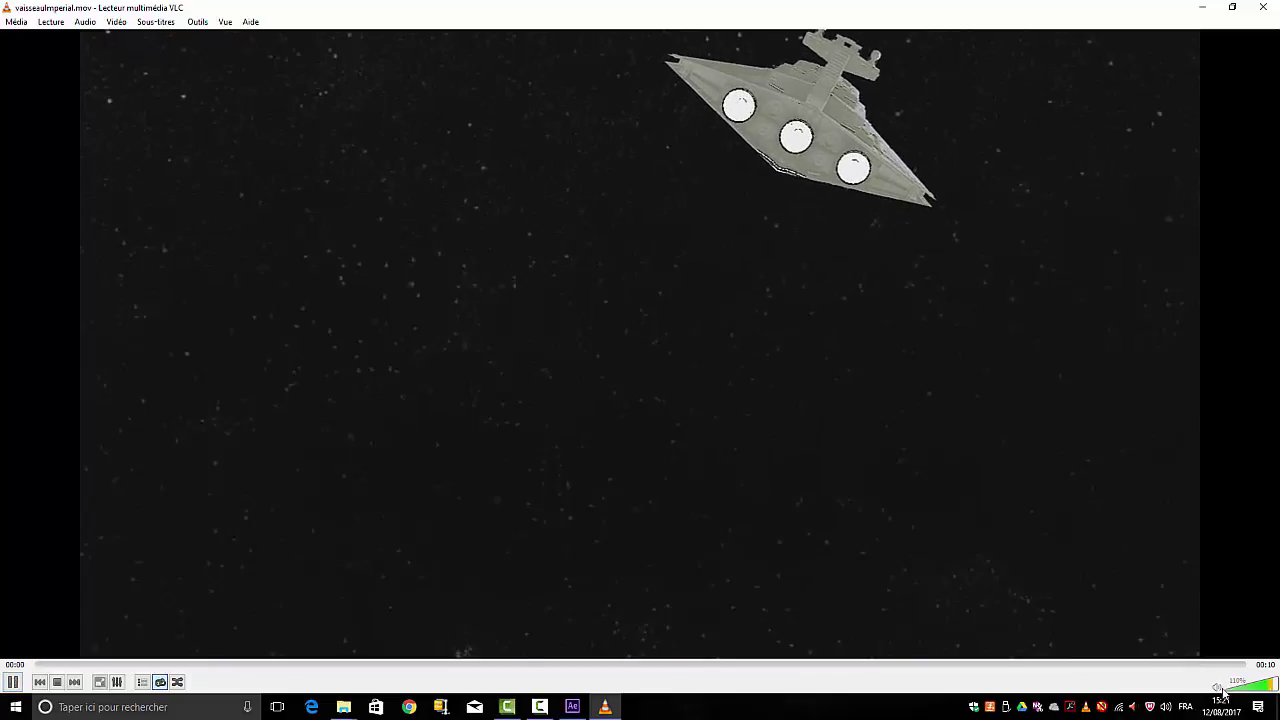
# - Scrub the rendered video back to 00:06, 00:04 and 00:01, and forward to 00:03, to examine the ship's appearance
pyautogui.moveTo(1244, 664); pyautogui.dragTo(826, 686)
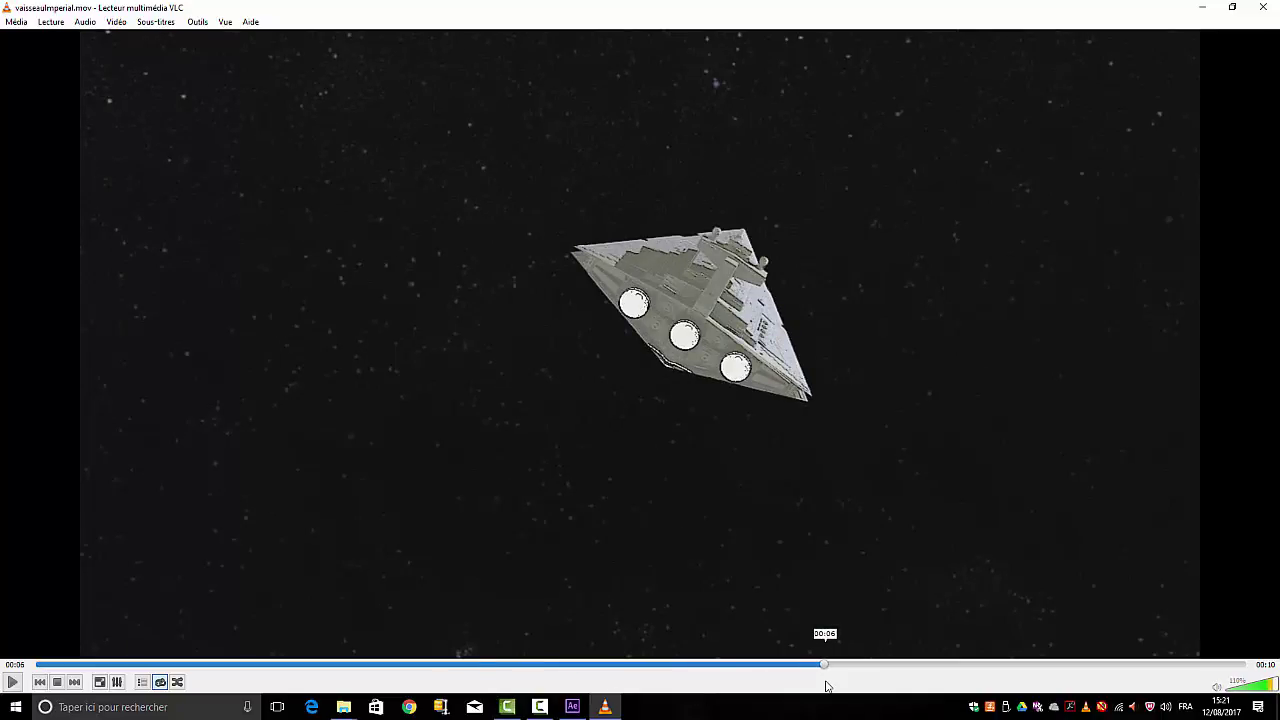
pyautogui.moveTo(823, 686); pyautogui.dragTo(609, 664)
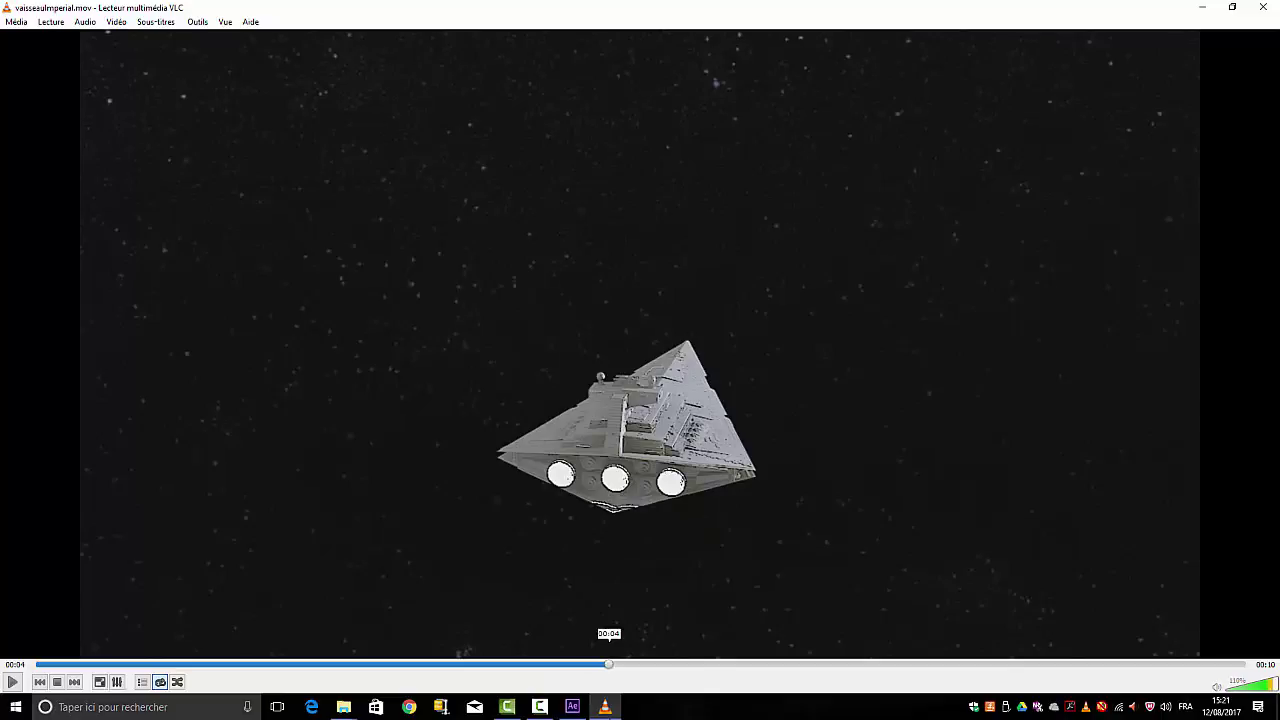
pyautogui.moveTo(609, 664); pyautogui.dragTo(209, 691)
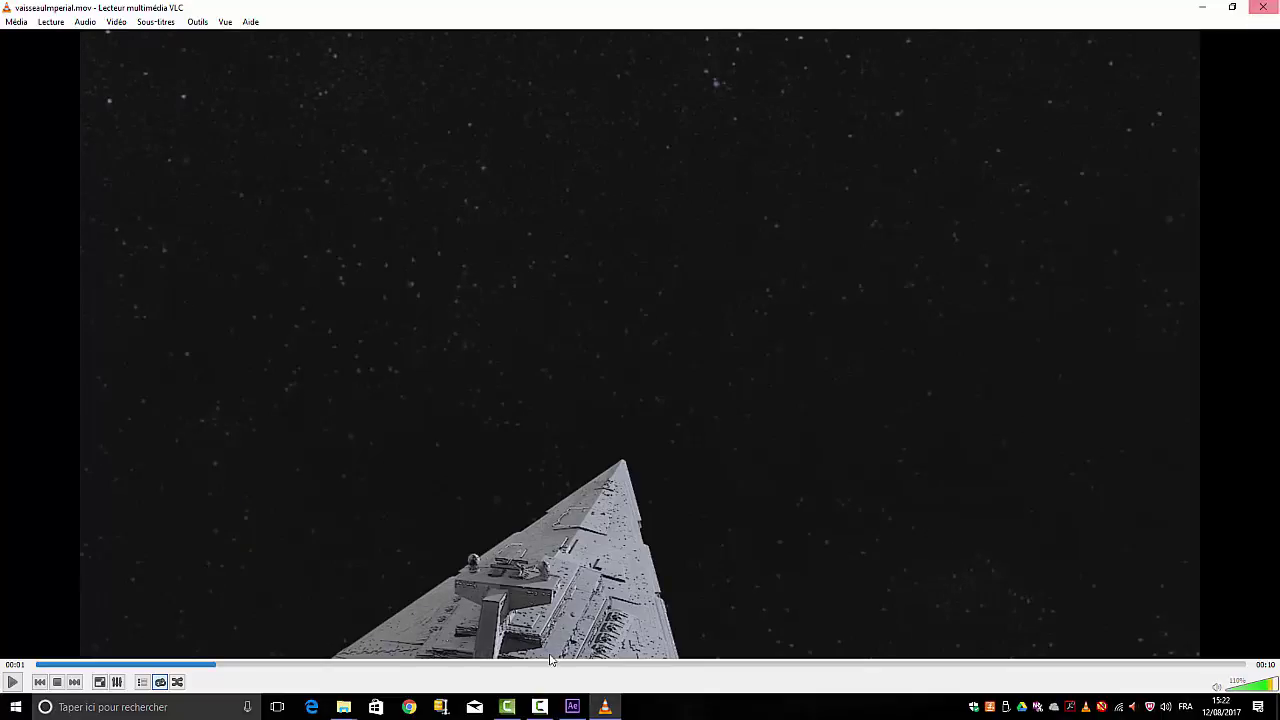
pyautogui.moveTo(222, 673); pyautogui.dragTo(514, 680)
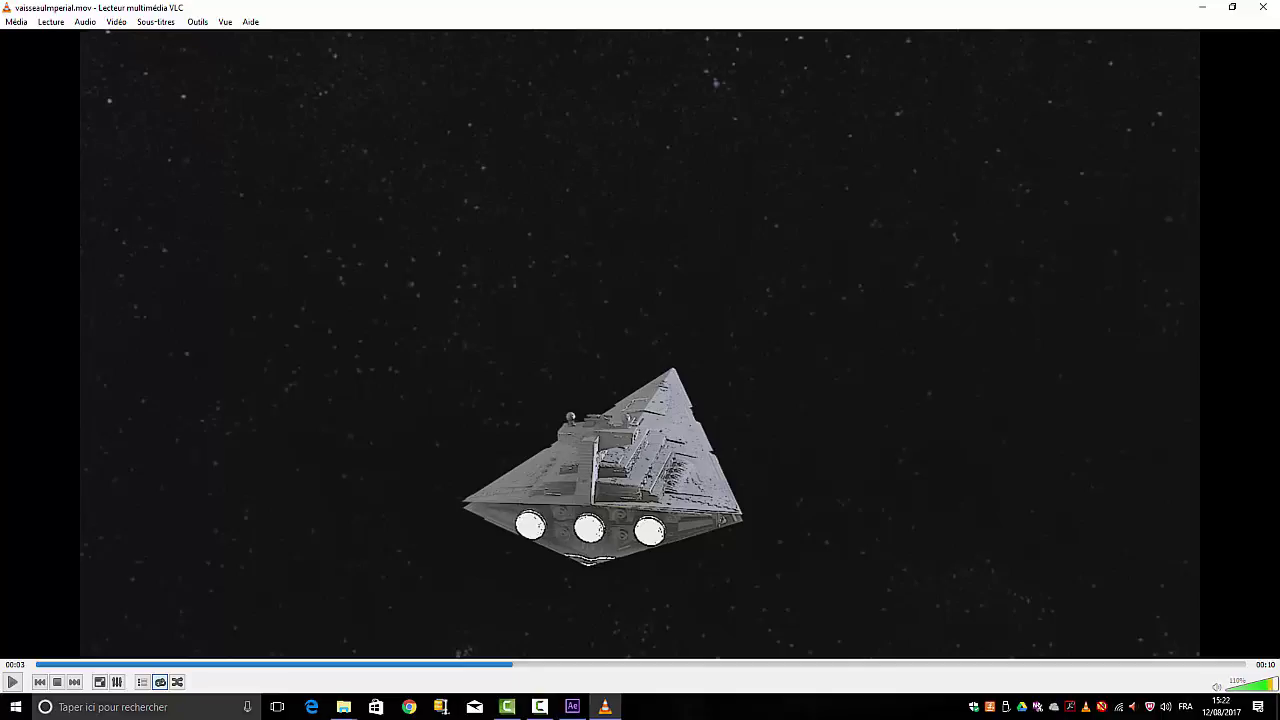
# - Close the video player and the after et c4d folder window to return to the After Effects project
pyautogui.click(1260, 10)
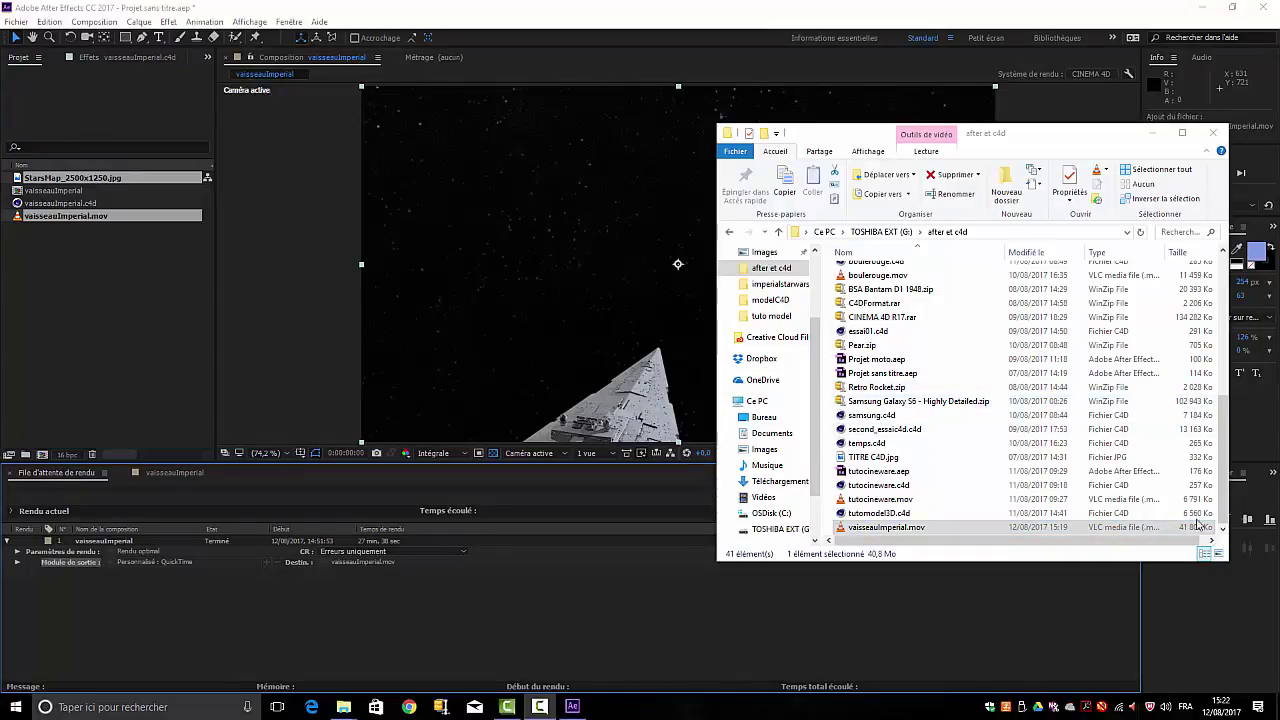
pyautogui.moveTo(1224, 434); pyautogui.dragTo(1227, 236)
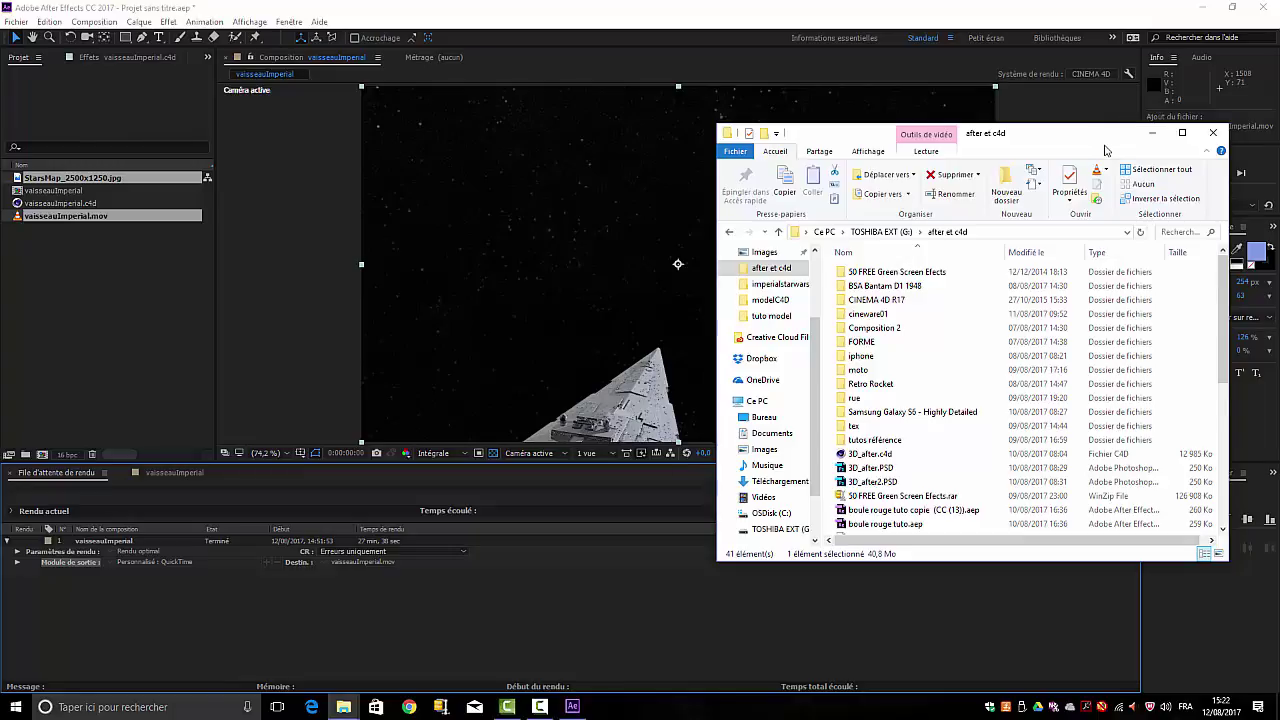
pyautogui.click(1213, 132)
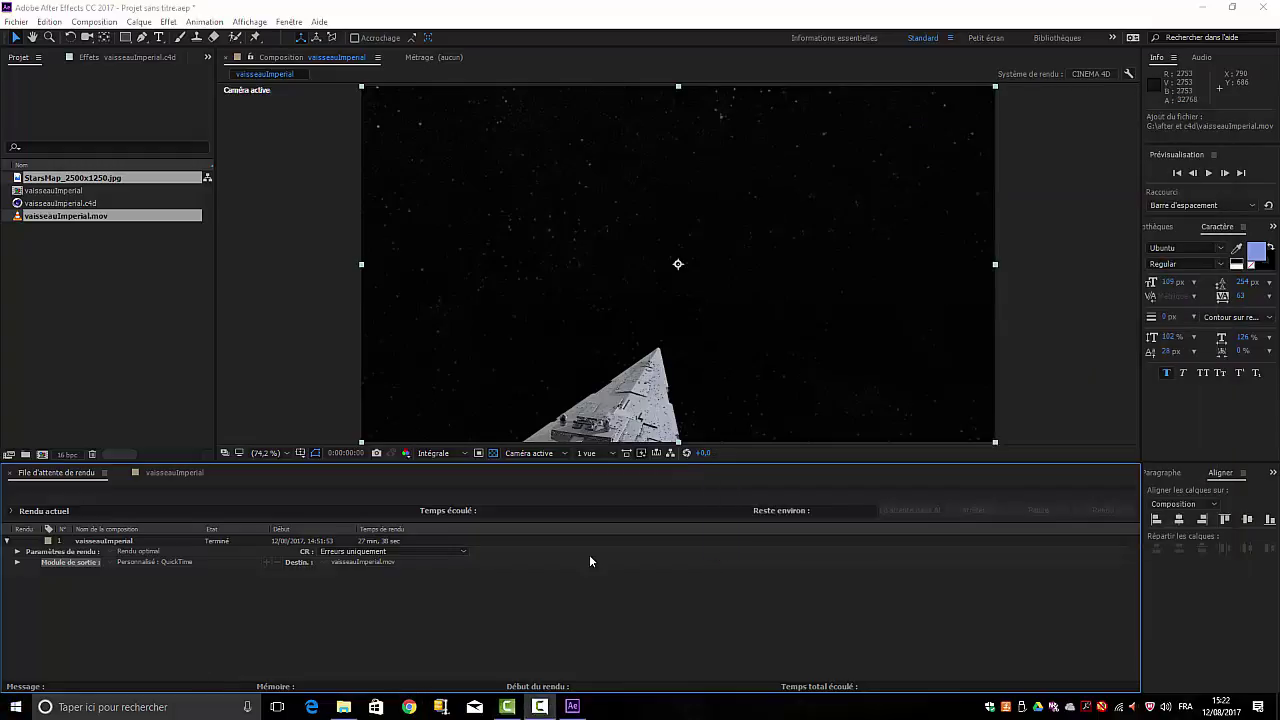